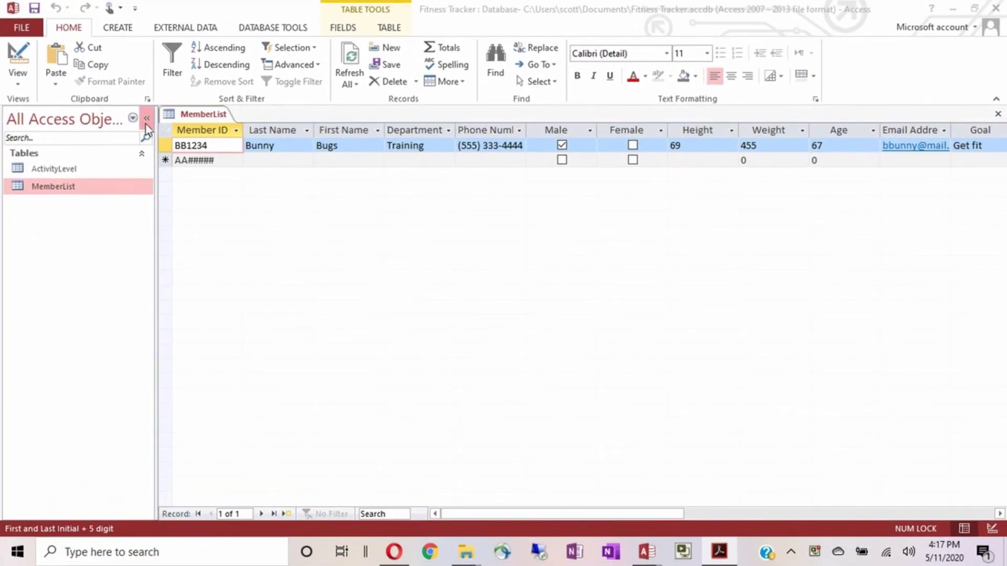
Step: Collapse the Navigation Pane to widen the MemberList datasheet, then close the MemberList table
left_click(146, 120)
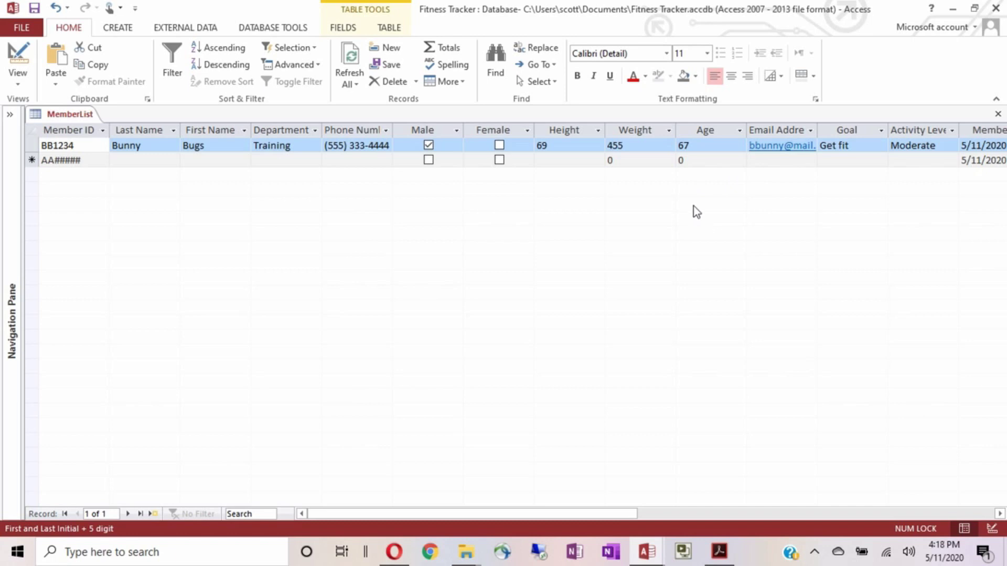
left_click(998, 113)
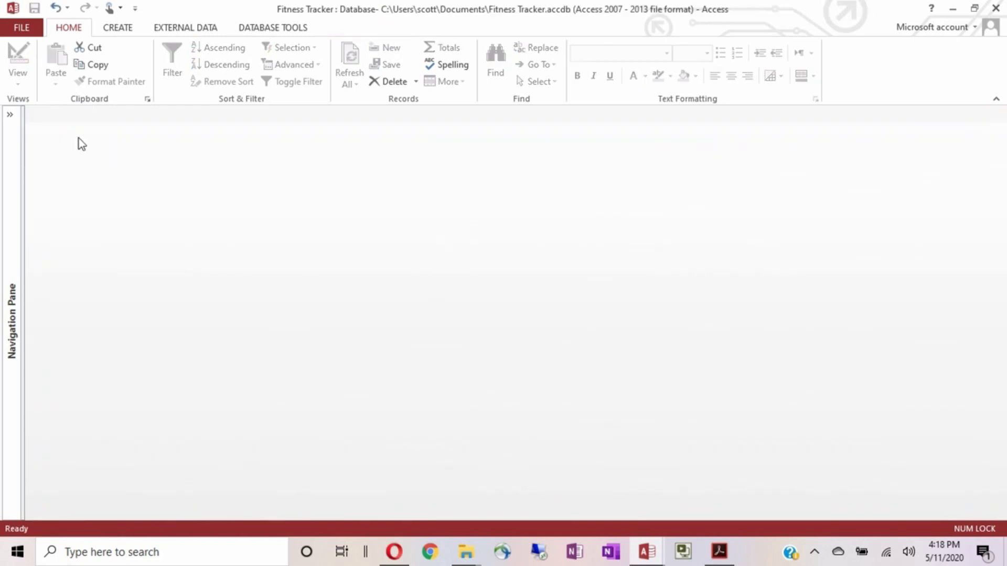
Step: Restore the Navigation Pane, select the ActivityLevel table and show the Create ribbon
left_click(14, 116)
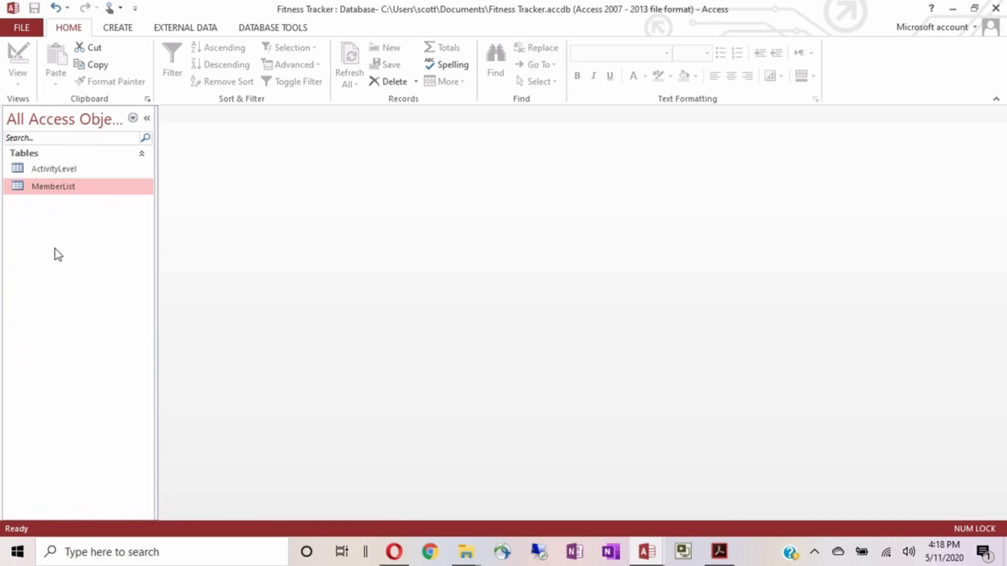
left_click(41, 172)
left_click(43, 189)
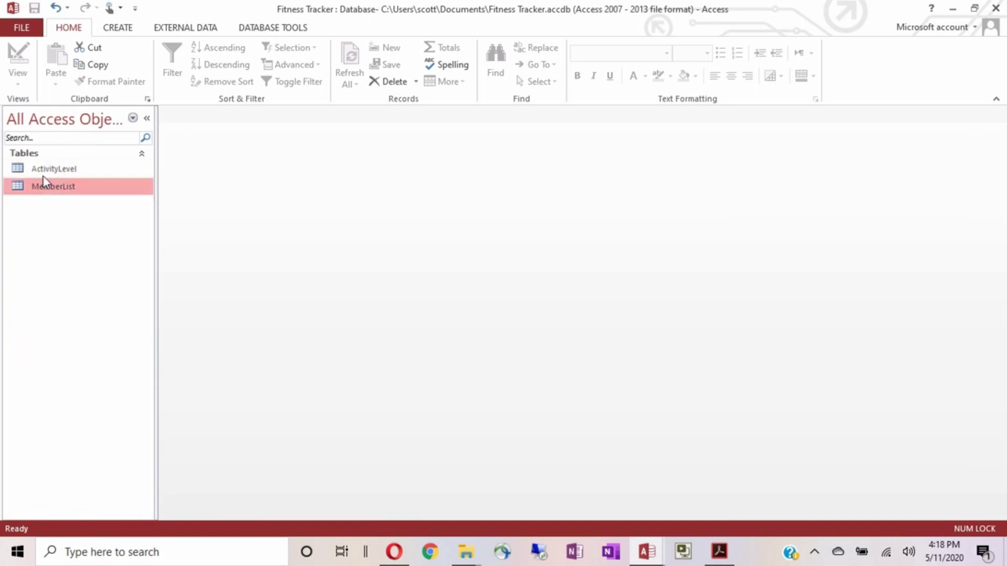
left_click(43, 171)
left_click(43, 187)
left_click(45, 167)
left_click(43, 188)
left_click(43, 172)
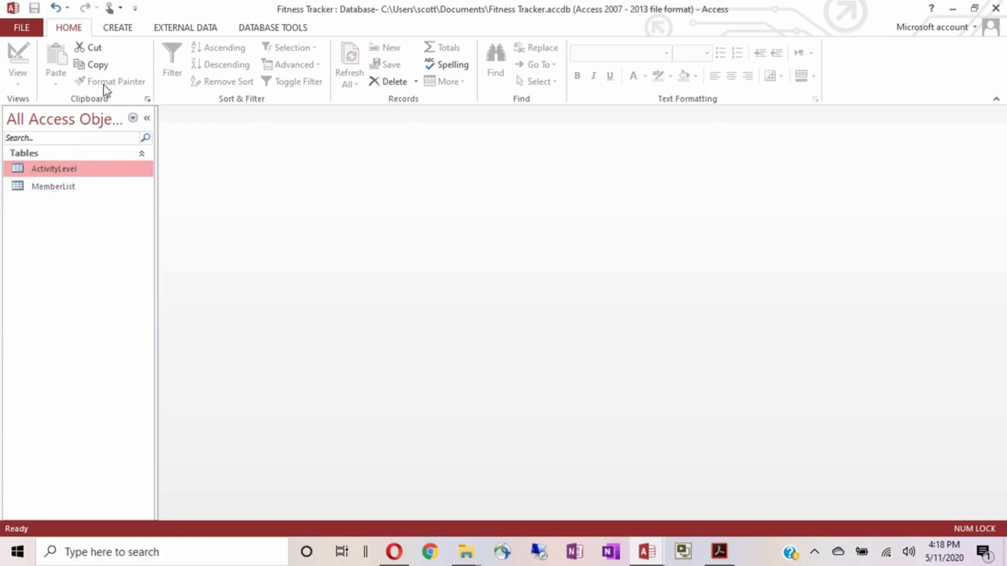
left_click(119, 31)
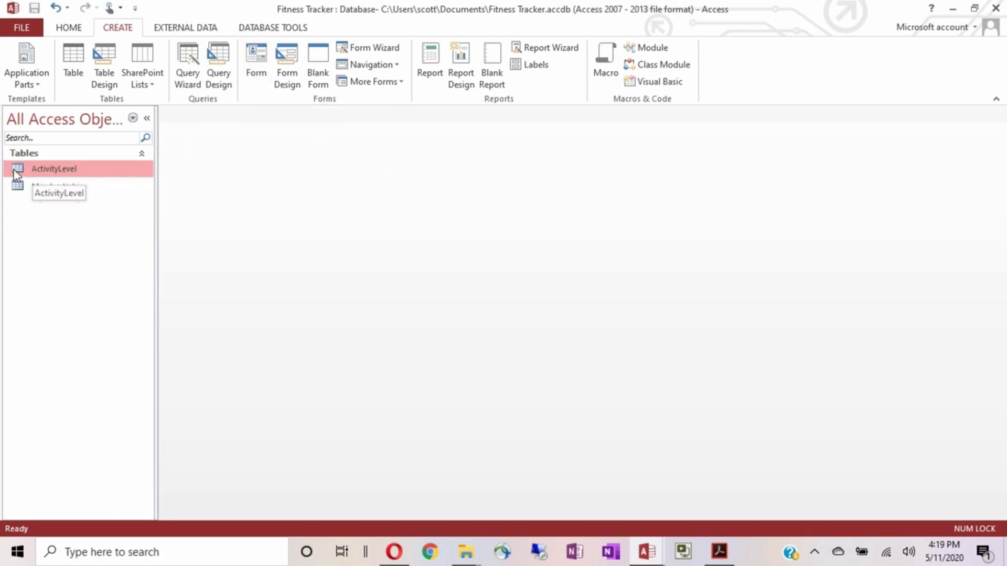
Step: Build a quick form from ActivityLevel, then select its label, the High field and the detail area
left_click(257, 75)
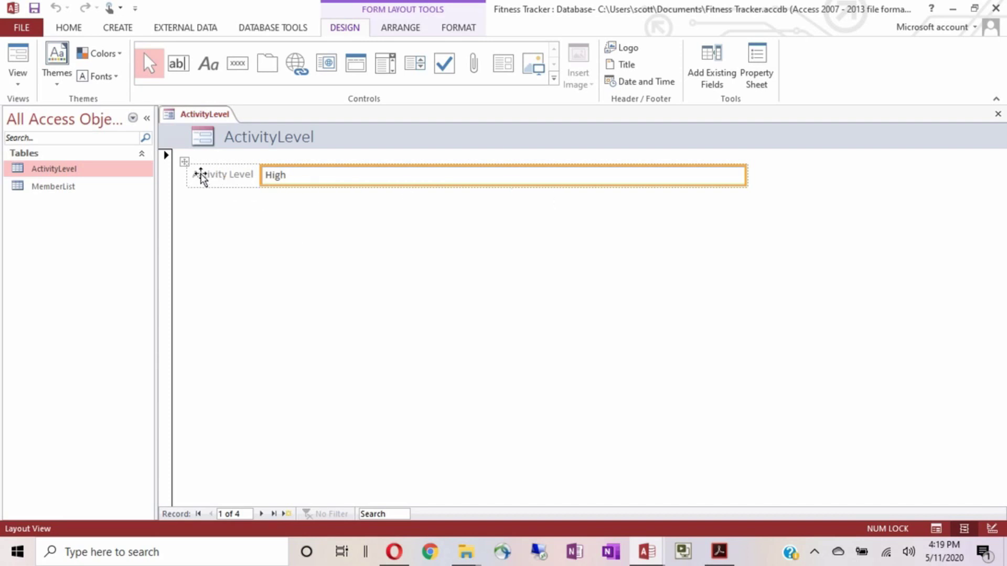
left_click(199, 174)
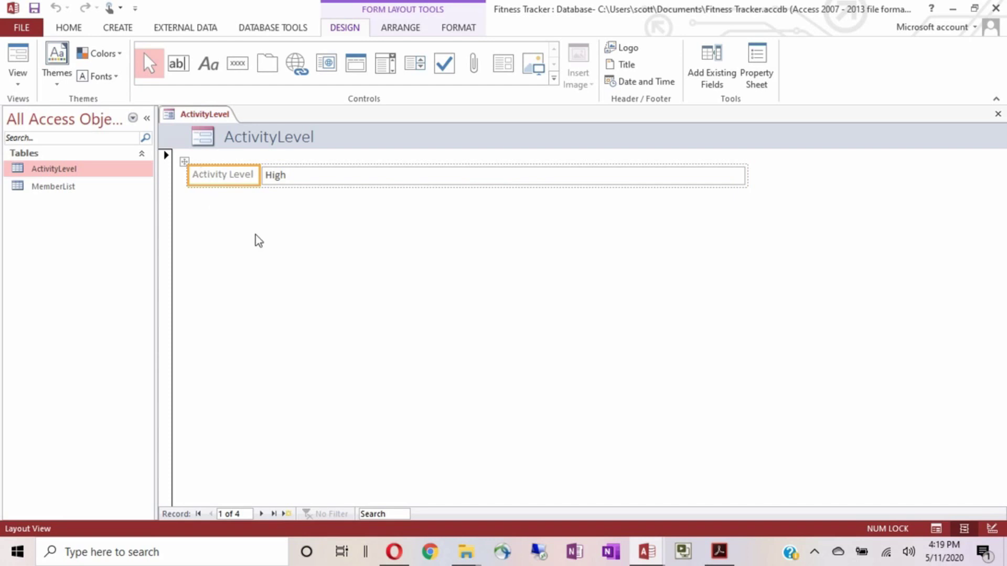
left_click(305, 182)
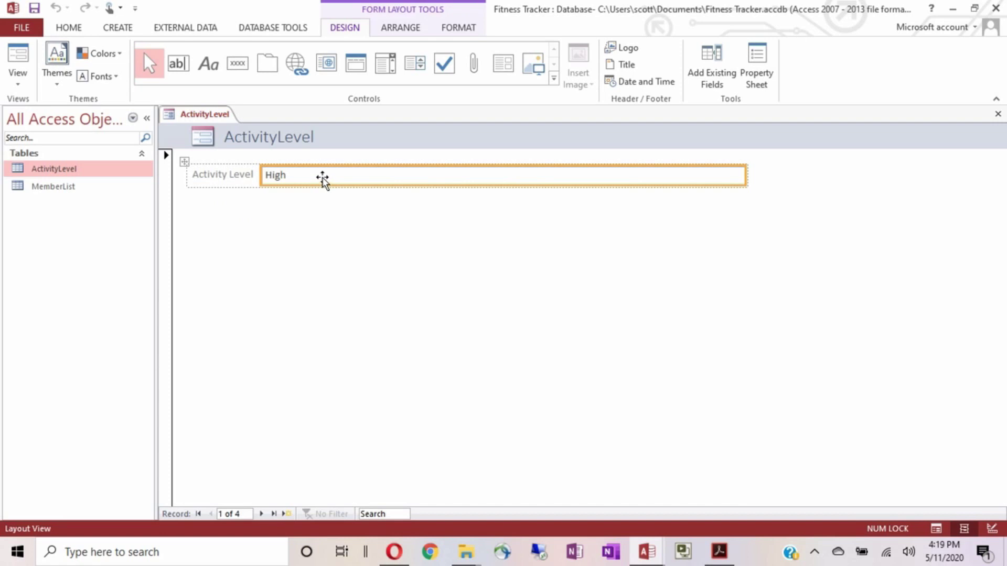
left_click(316, 284)
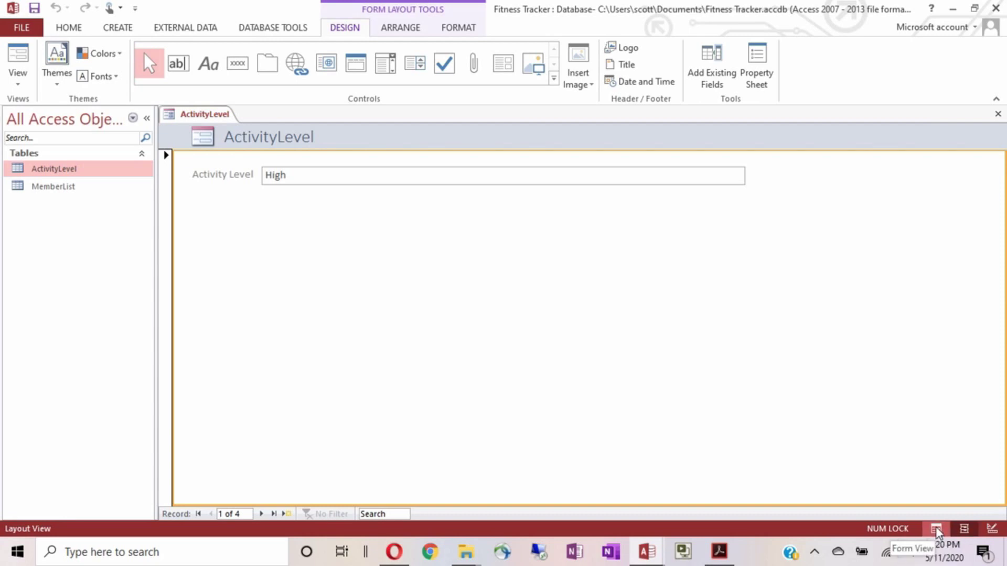
Step: Cycle the ActivityLevel form through Form, Layout and Design views, ending in Form View
left_click(937, 529)
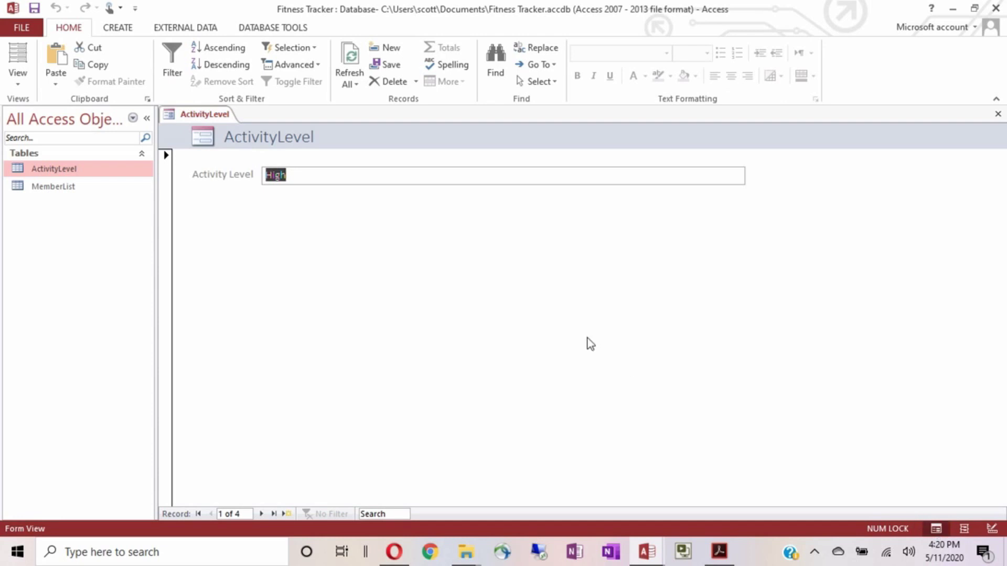
left_click(964, 530)
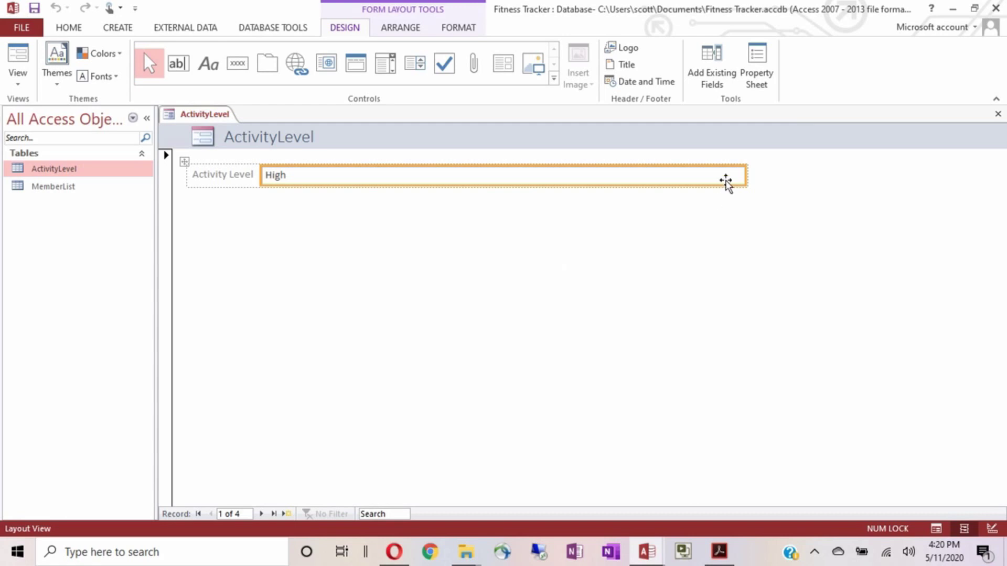
left_click(992, 529)
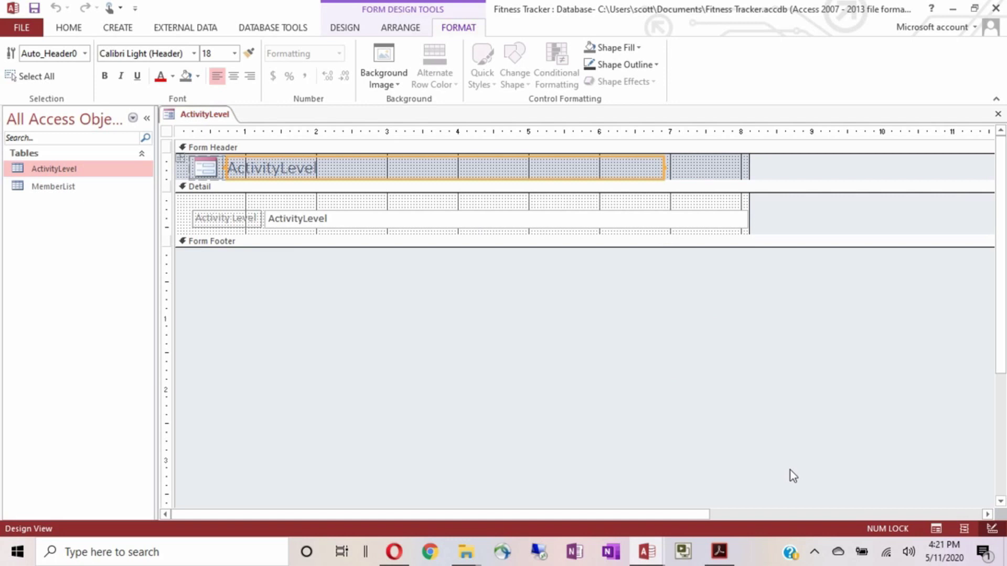
left_click(935, 528)
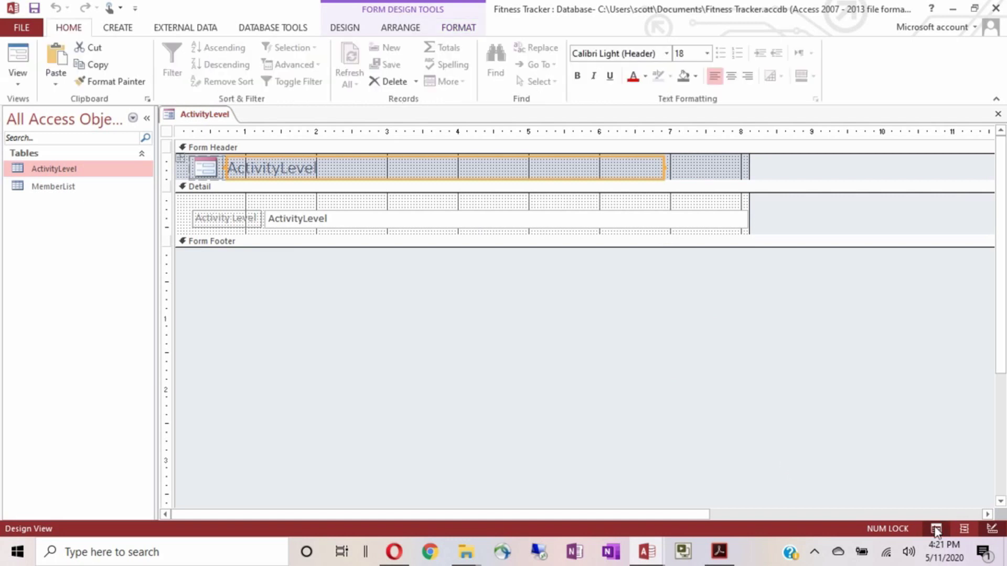
left_click(456, 177)
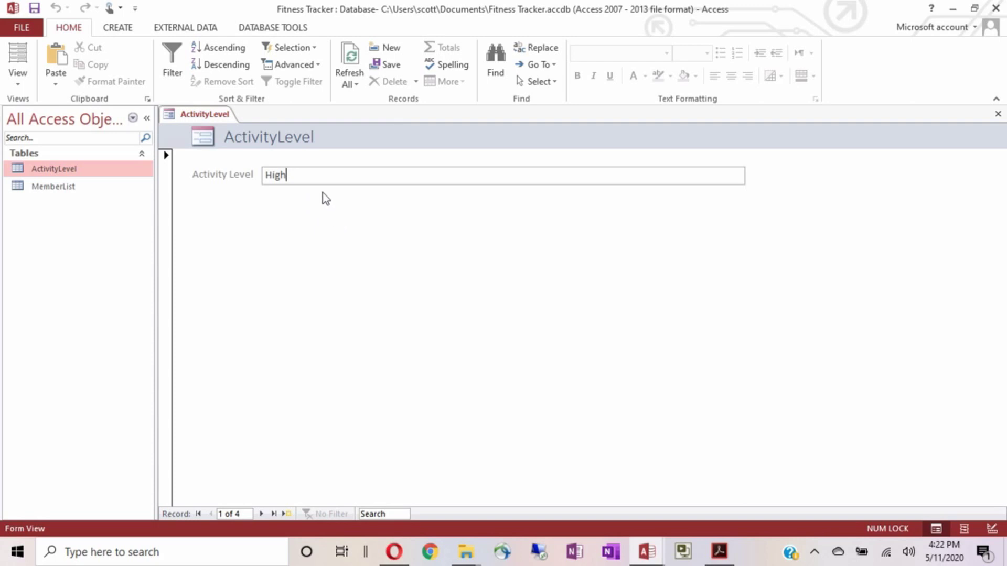
Step: Advance the form from record 1 (High) through Low and Moderate to record 4, Super Hero
left_click(213, 181)
left_click(313, 178)
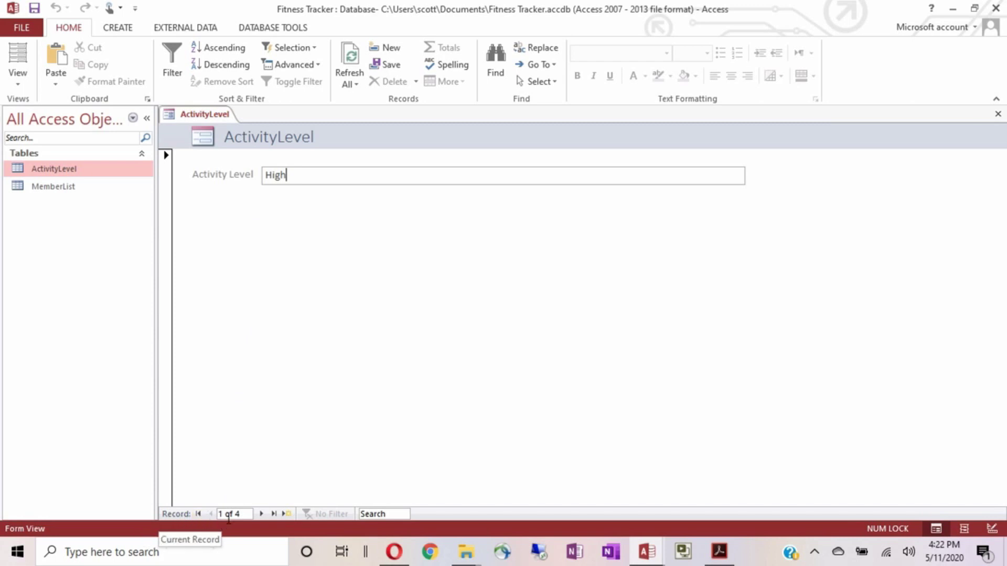
left_click(261, 516)
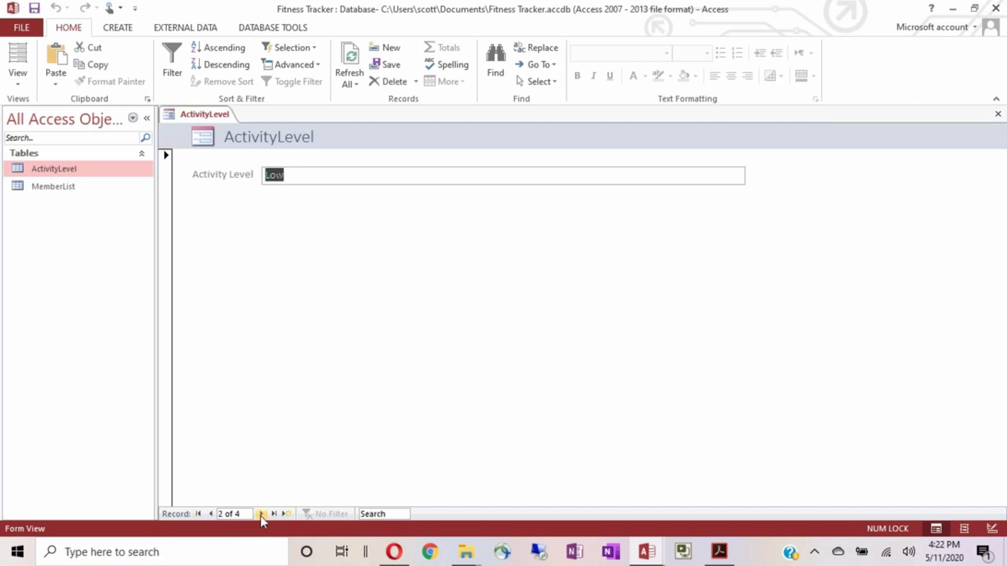
left_click(262, 515)
left_click(262, 516)
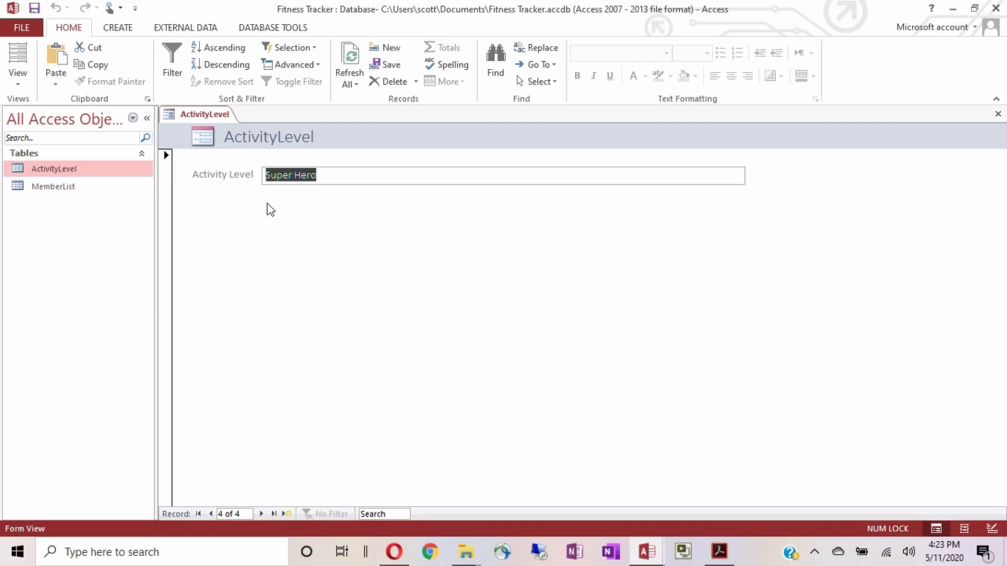
left_click(352, 177)
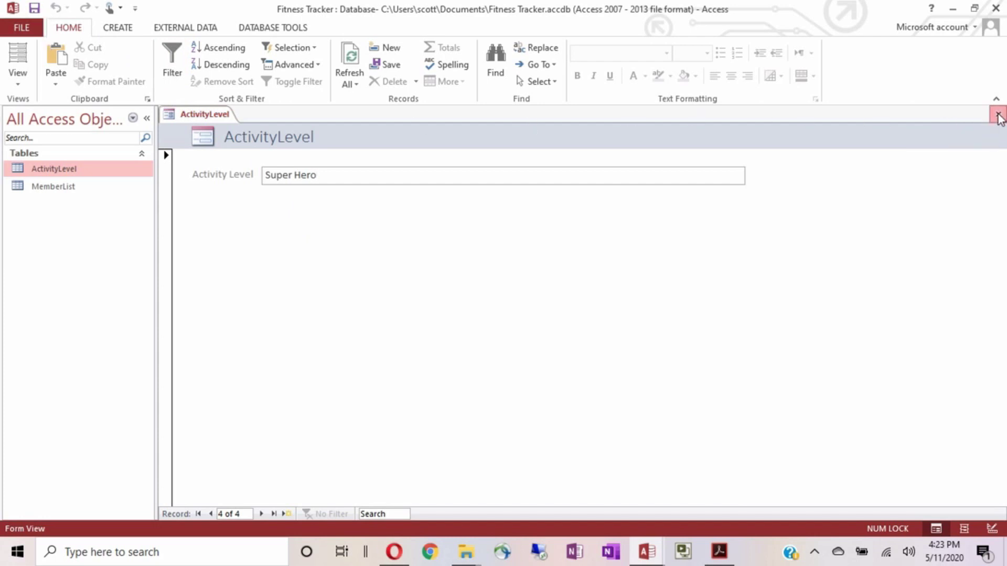
Step: Close the form and save it under the name ActivityLevelForm
left_click(998, 115)
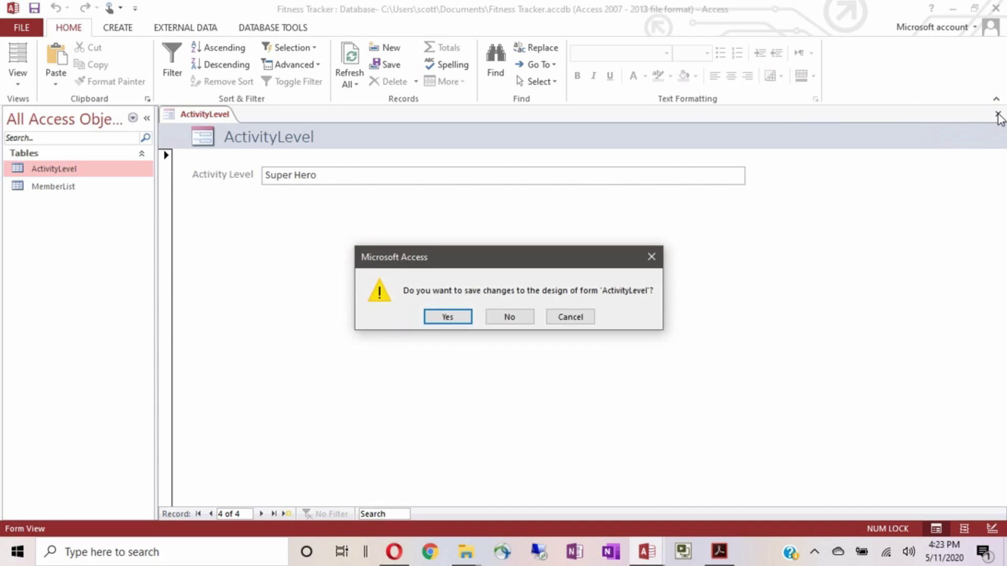
left_click(449, 318)
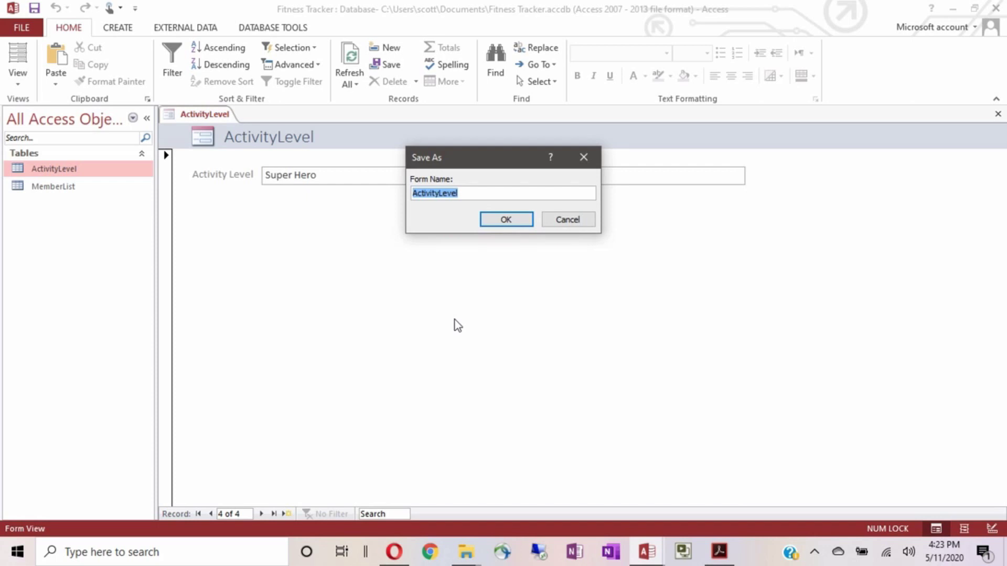
key("End")
type("Form")
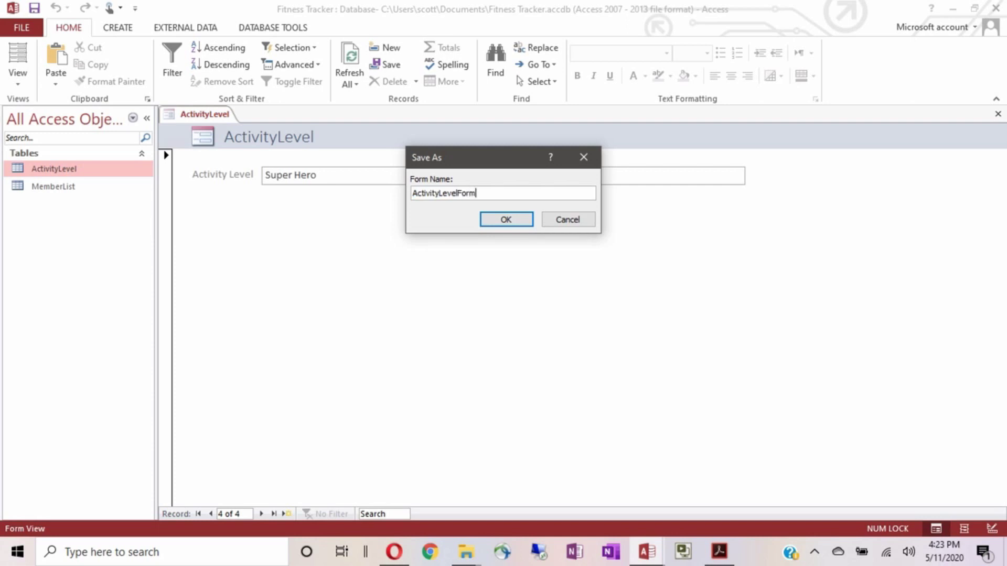
key("Return")
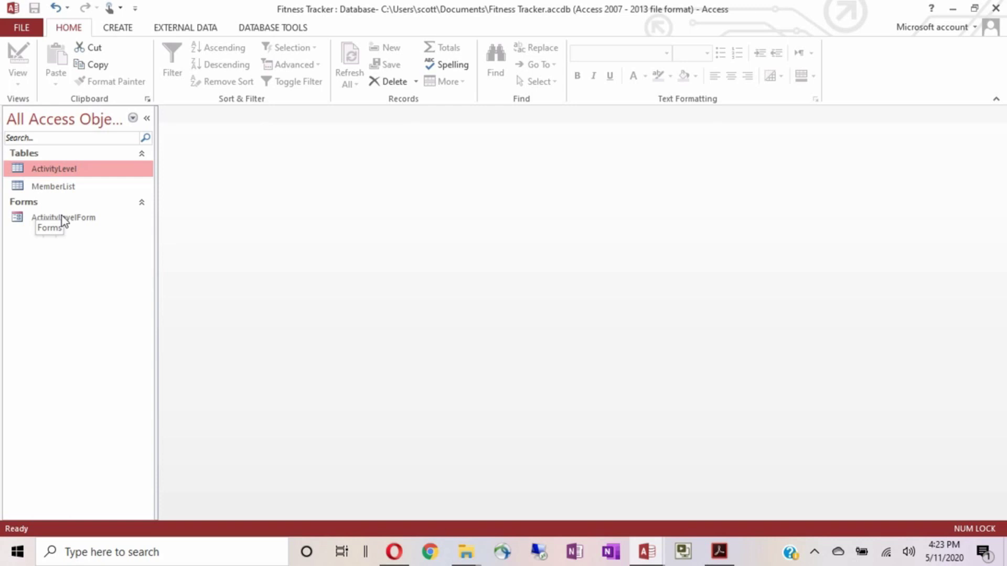
left_click(69, 190)
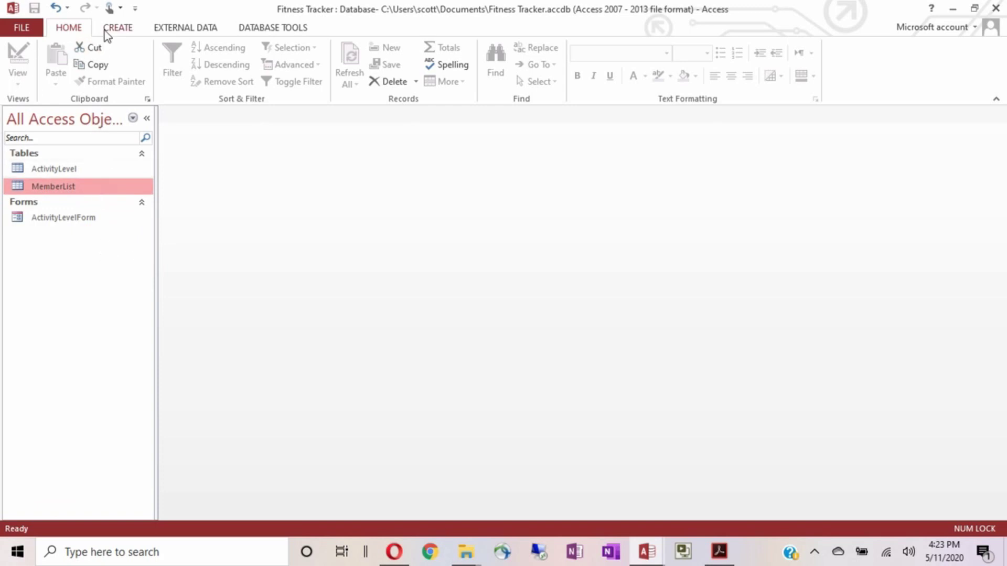
Step: Launch the Form Wizard from the Create ribbon with MemberList selected
left_click(117, 29)
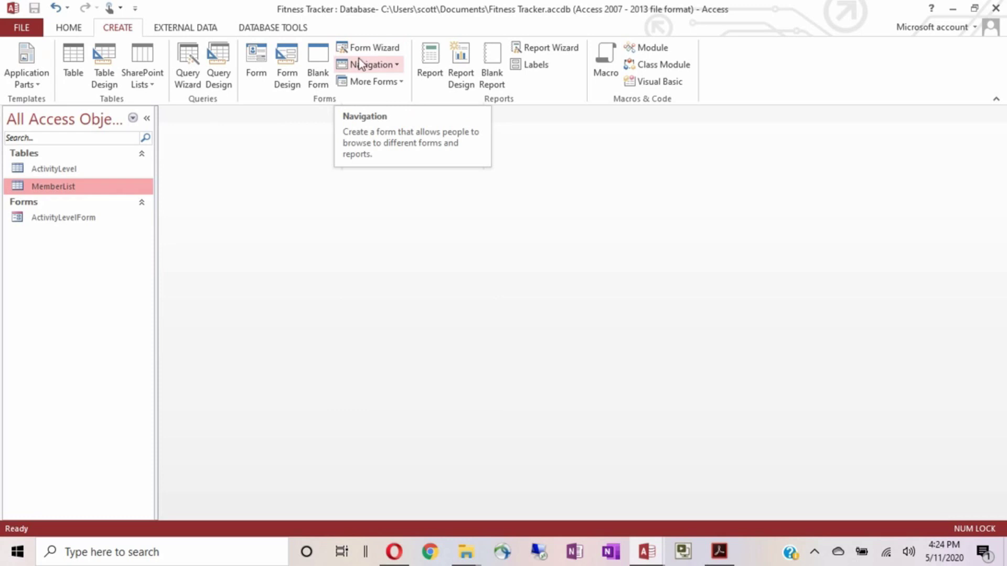
left_click(359, 48)
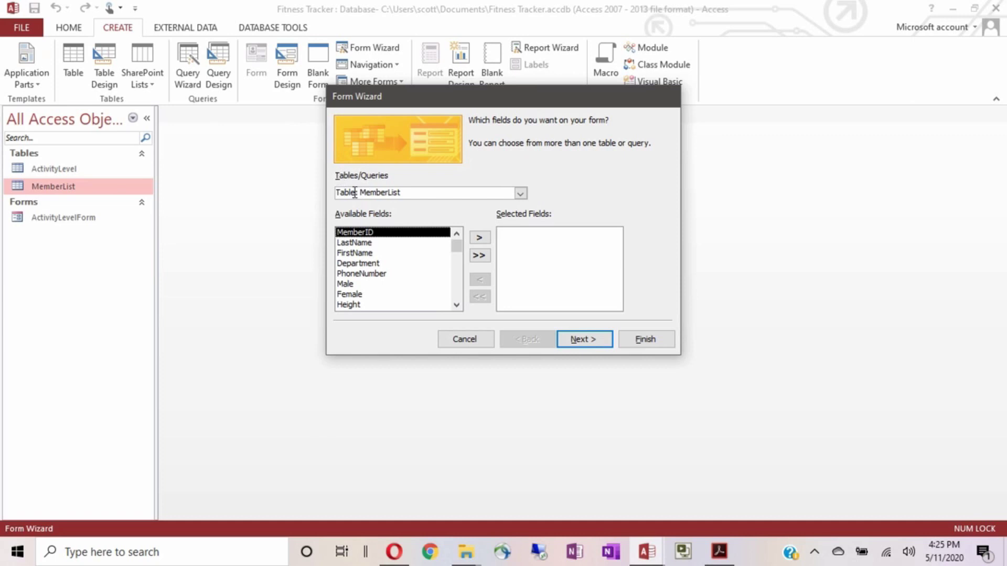
Step: Pick Table: MemberList as the wizard's source and scroll through its available fields
left_click(521, 197)
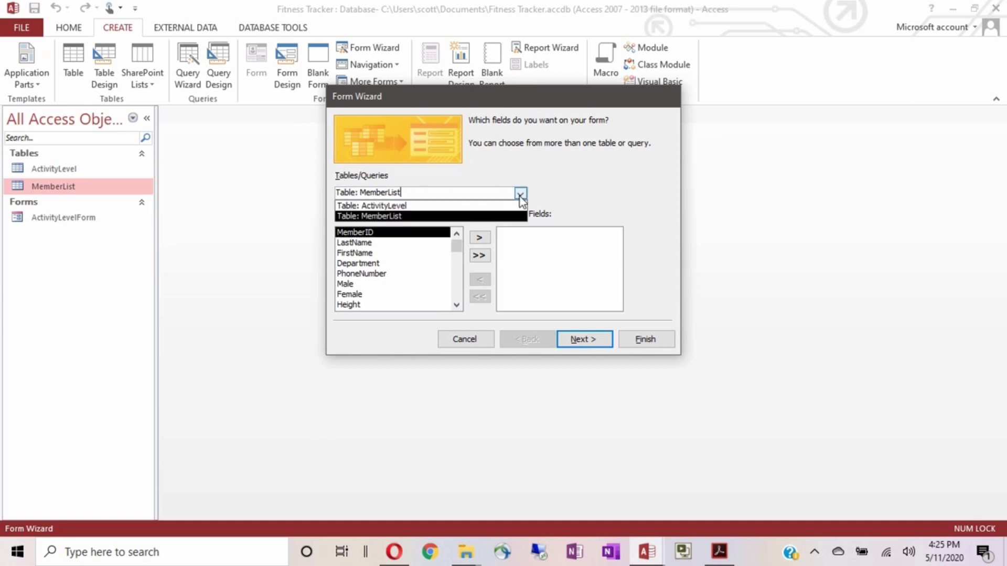
left_click(388, 217)
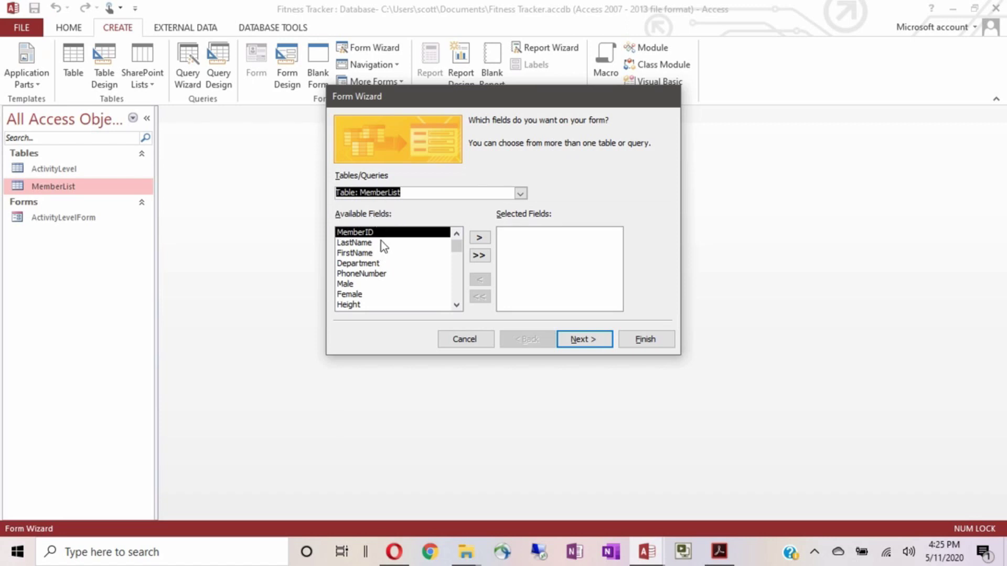
left_click(457, 306)
left_click(457, 306)
left_click(456, 306)
left_click(456, 306)
left_click(457, 306)
left_click(457, 305)
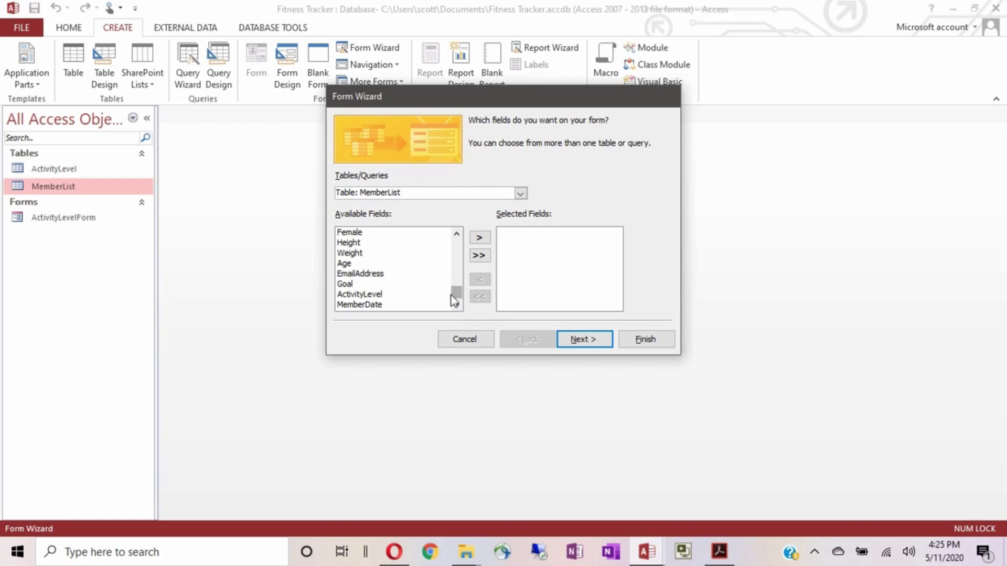
left_click_drag(455, 293, 454, 240)
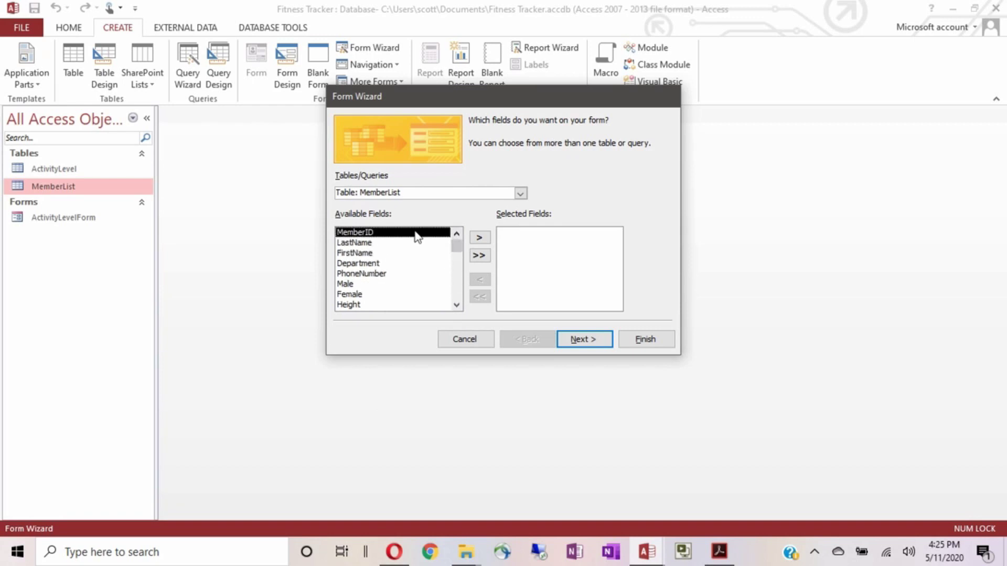
Step: After testing > and < on MemberID and LastName, add all MemberList fields with >>
left_click(478, 239)
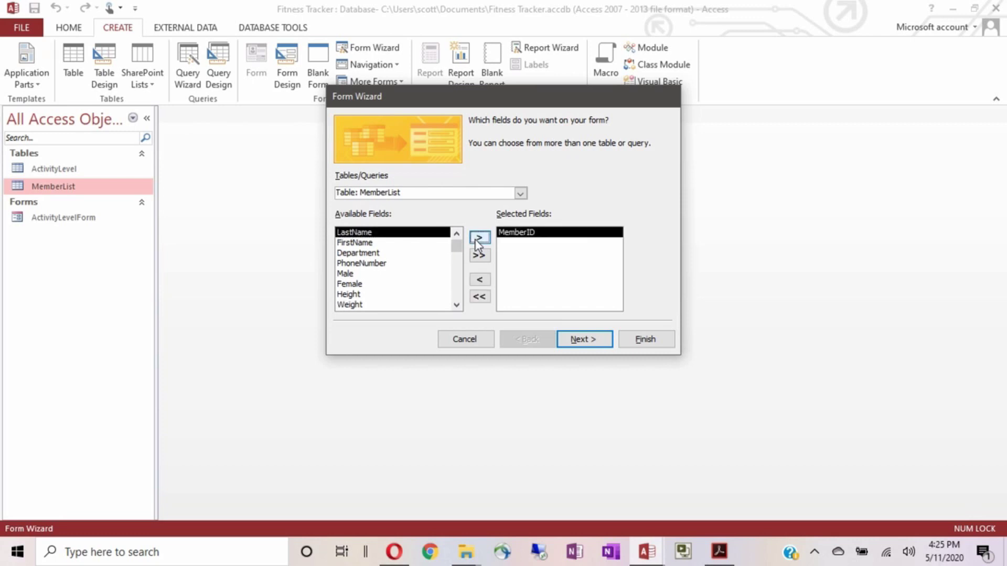
left_click(478, 239)
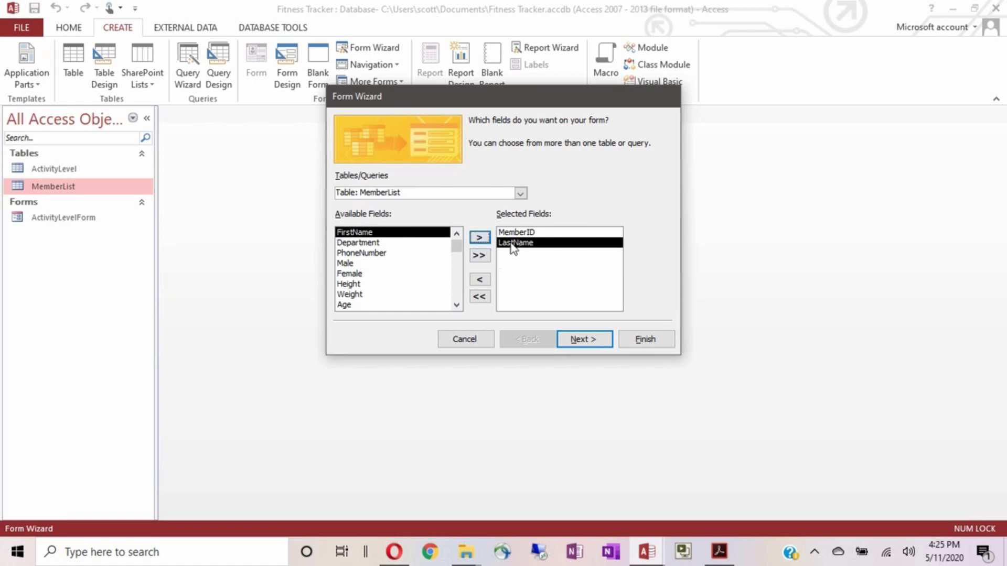
left_click(482, 282)
left_click(482, 286)
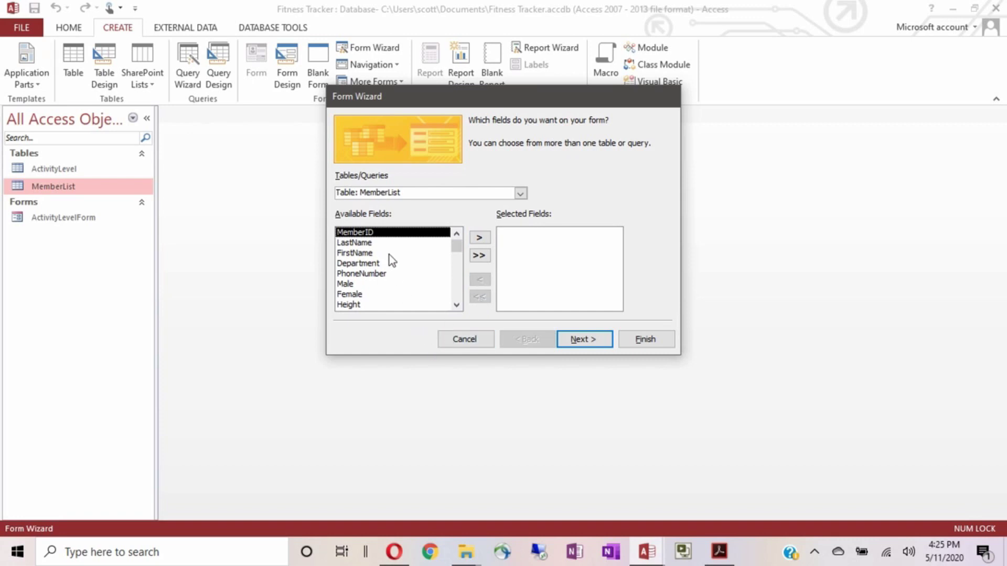
left_click(479, 257)
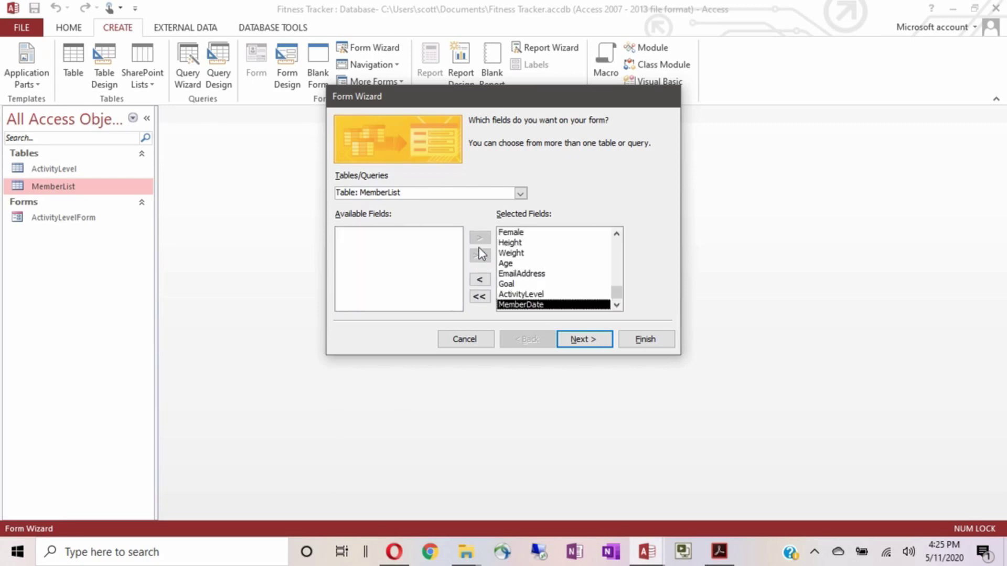
left_click(480, 298)
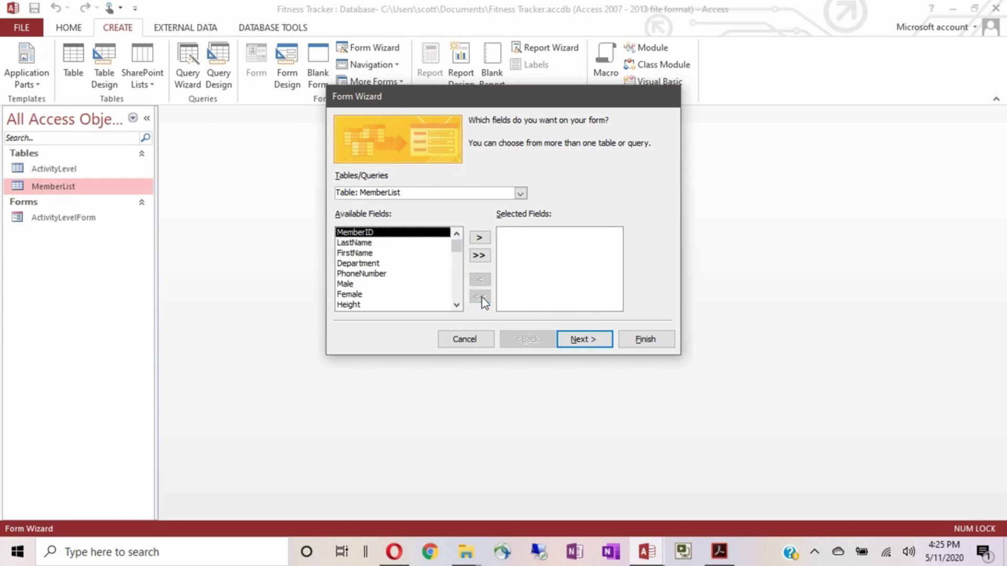
left_click(479, 256)
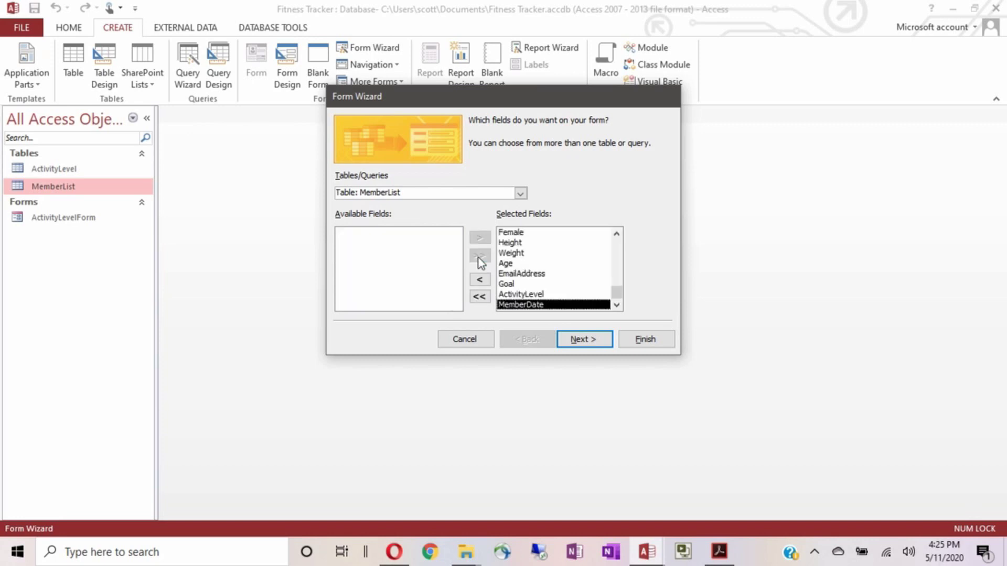
left_click(578, 341)
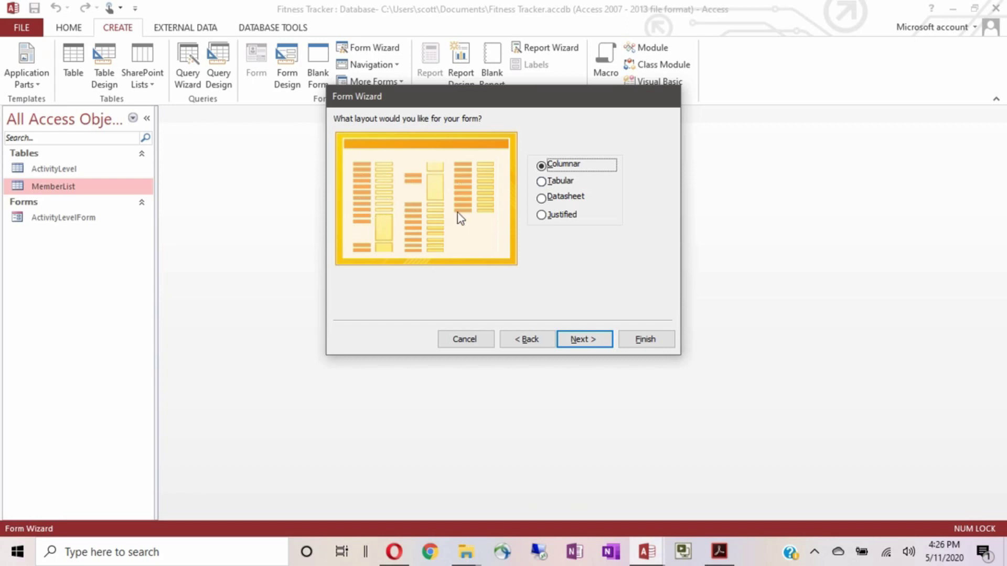
Step: Preview the Tabular and Datasheet layouts, then settle on the Justified layout
left_click(541, 181)
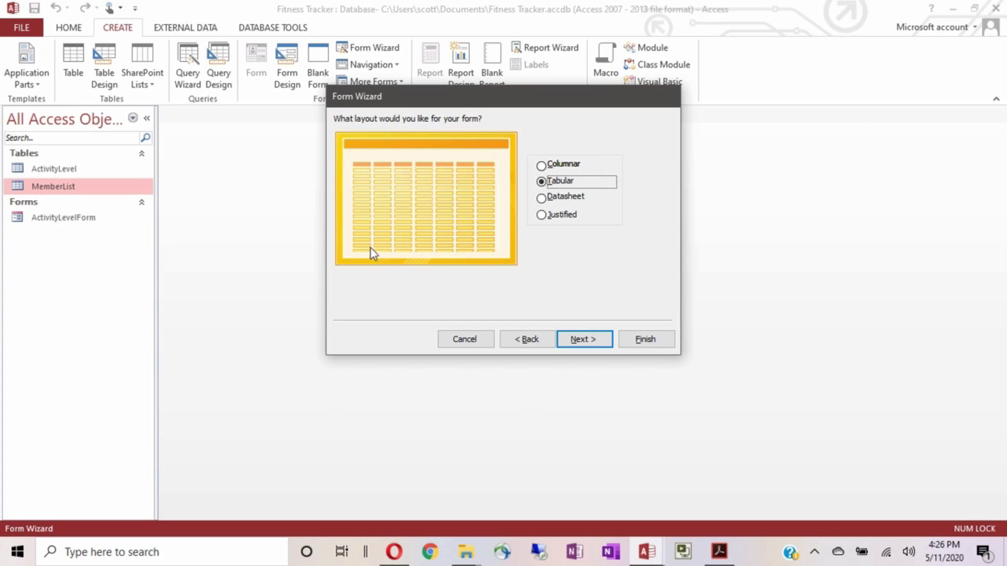
left_click(542, 199)
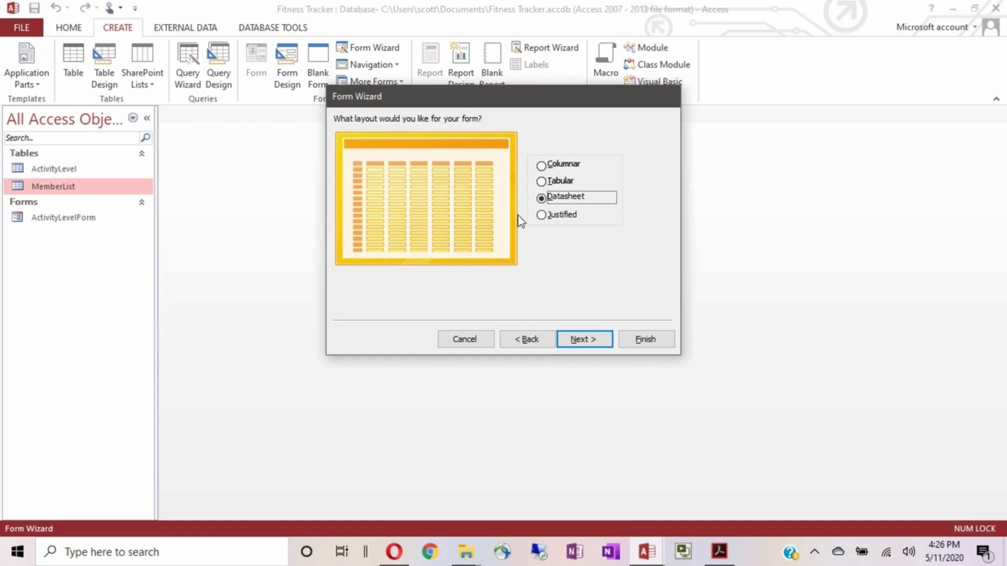
left_click(541, 215)
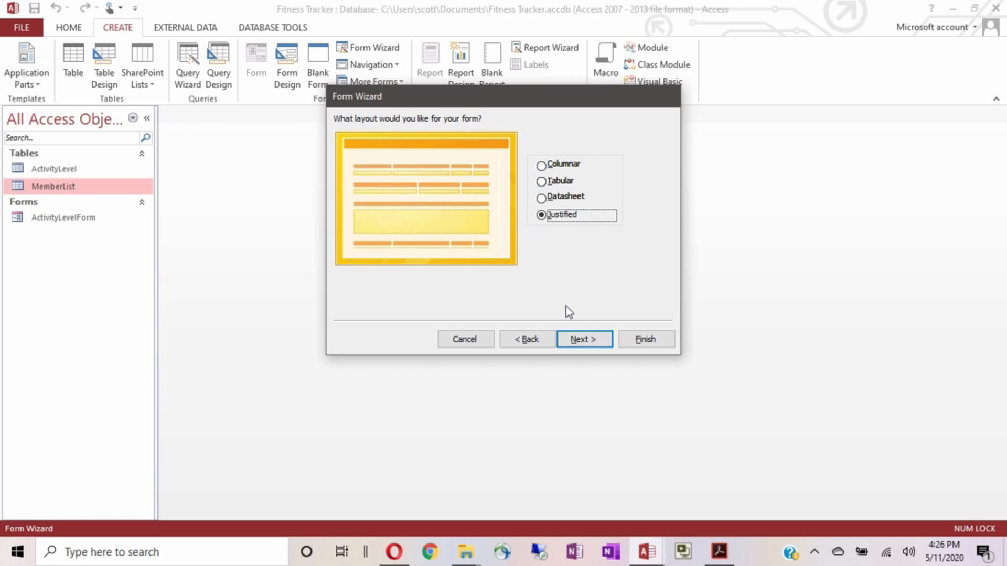
left_click(580, 340)
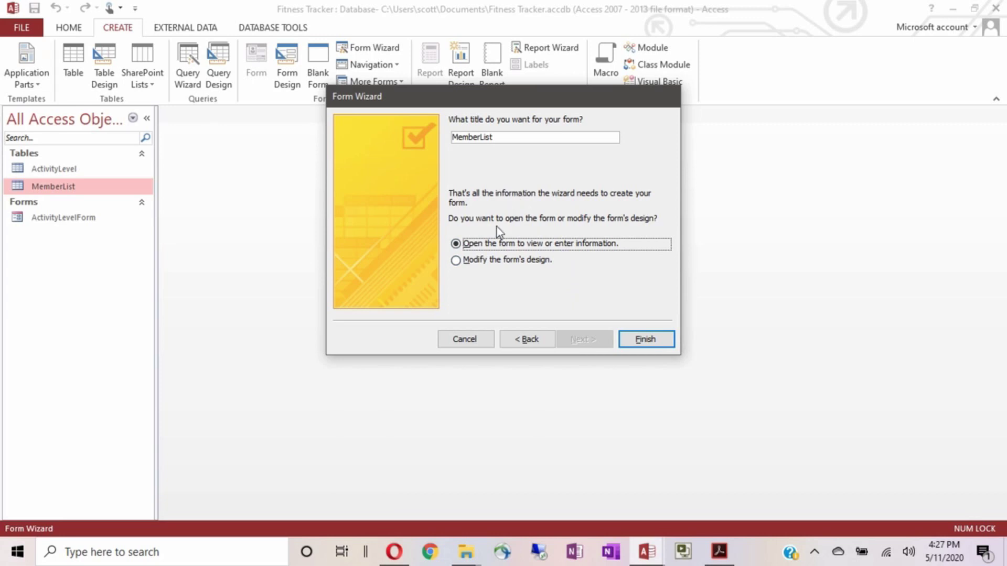
Step: Complete the form title as 'MemberListForm' and finish the wizard
left_click(498, 138)
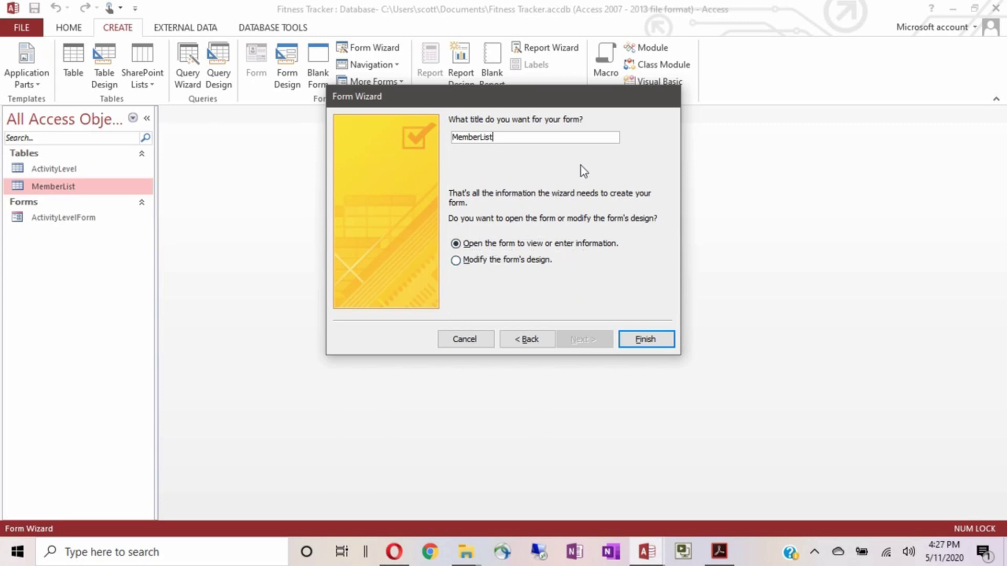
type("Form")
left_click(639, 341)
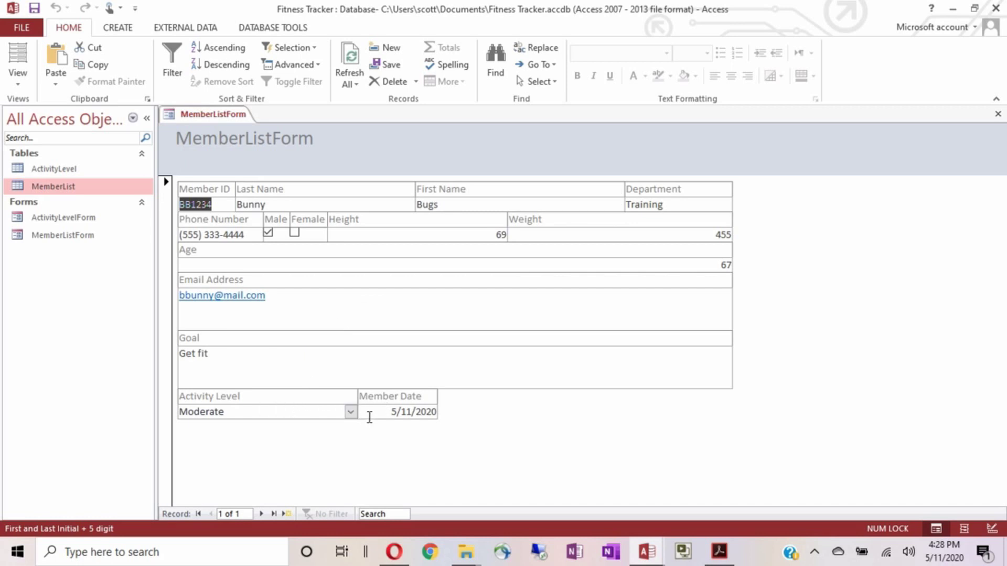
Step: Go into the Age field and select its value 67
left_click(218, 266)
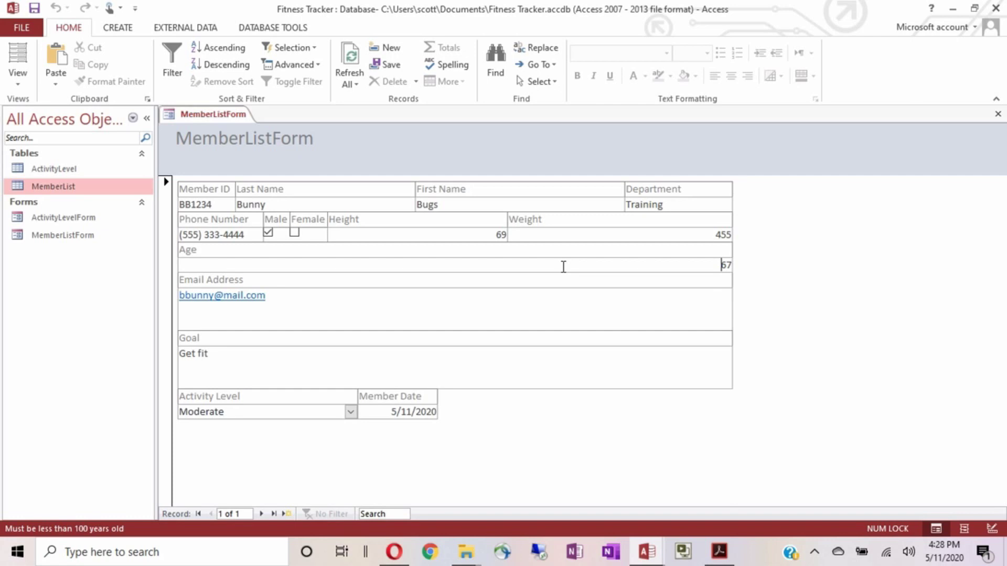
double_click(563, 266)
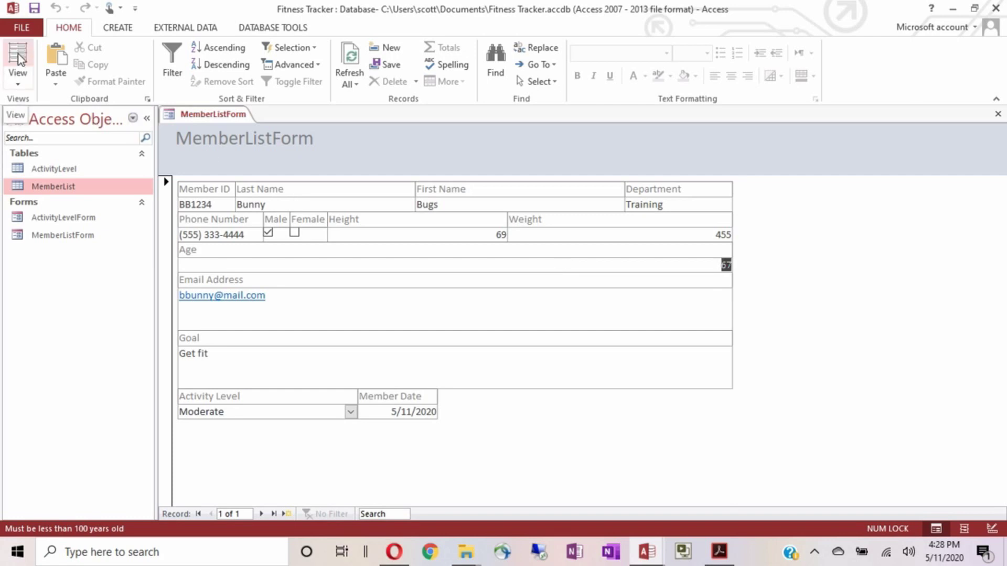
Step: In Layout View, narrow the Age text box and its label to fit the value 67
left_click(19, 57)
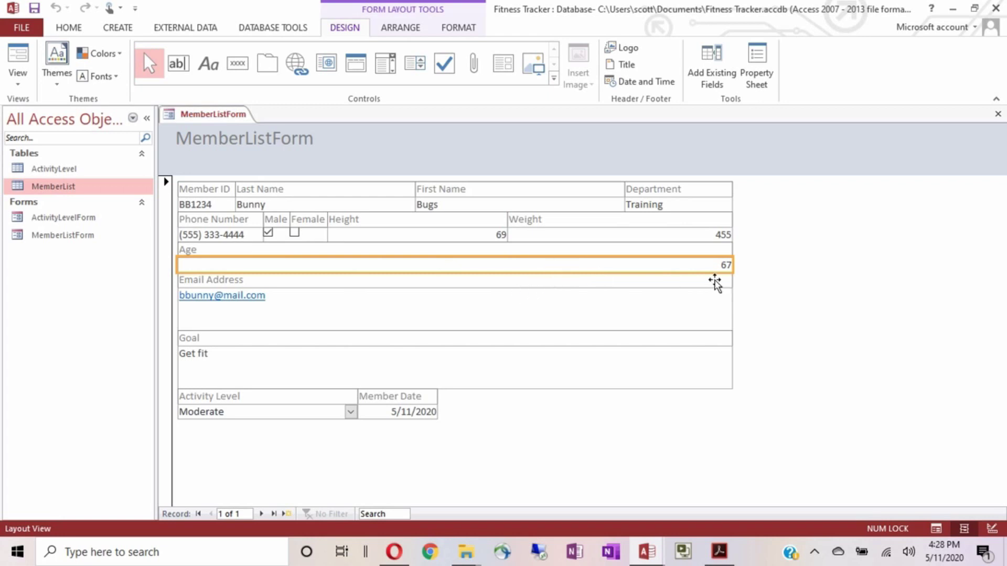
left_click_drag(731, 268, 338, 268)
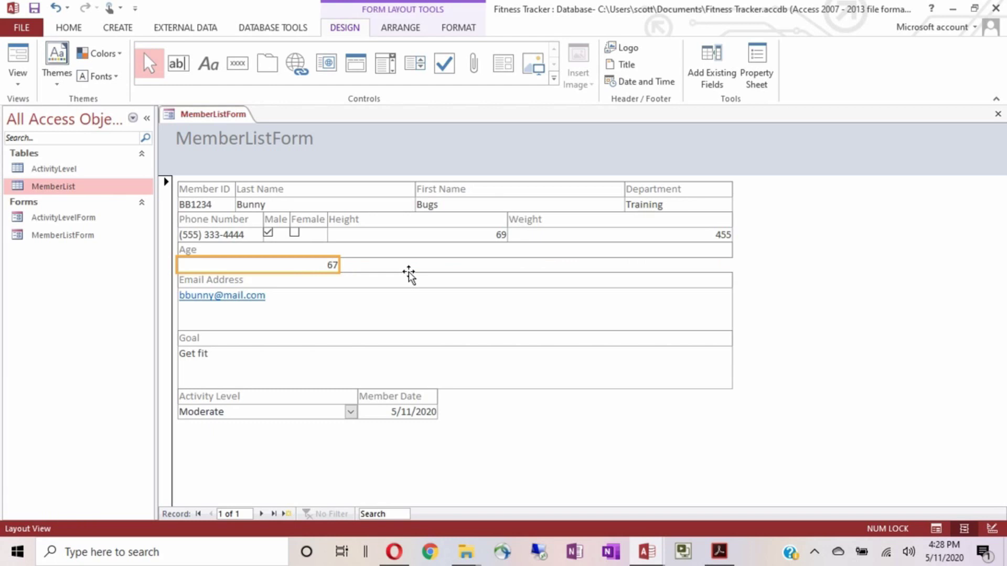
left_click_drag(335, 265, 203, 266)
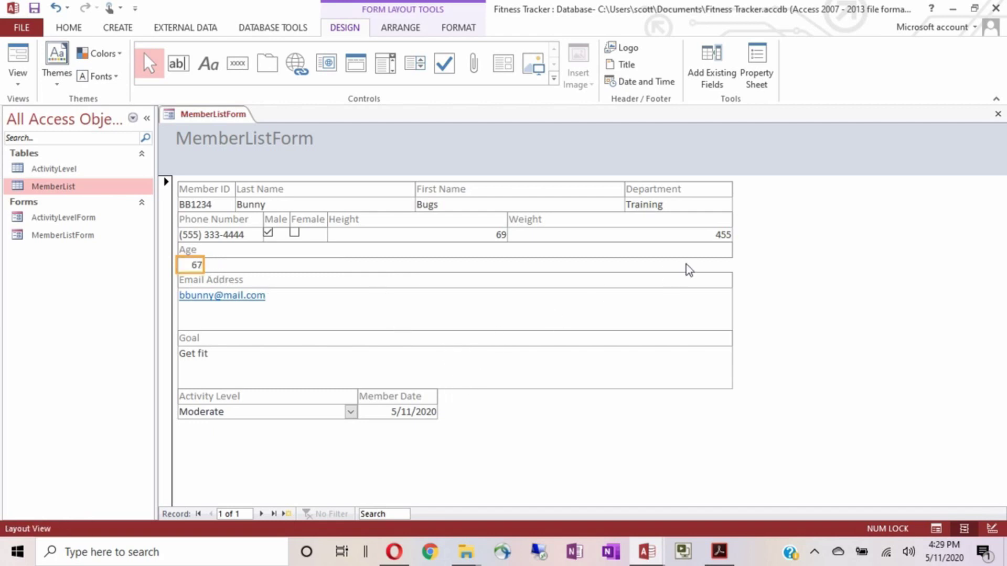
left_click(209, 253)
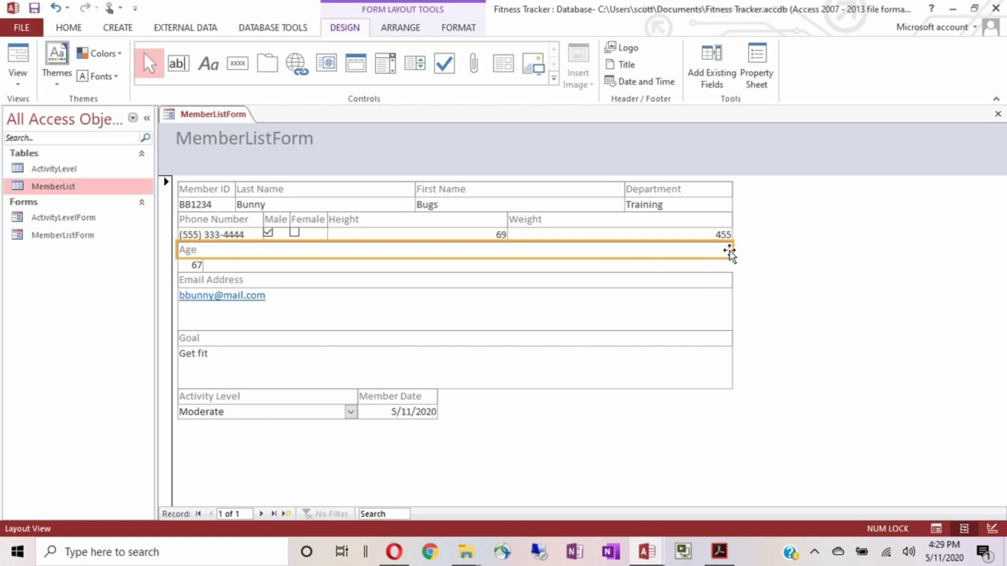
left_click_drag(729, 252, 204, 257)
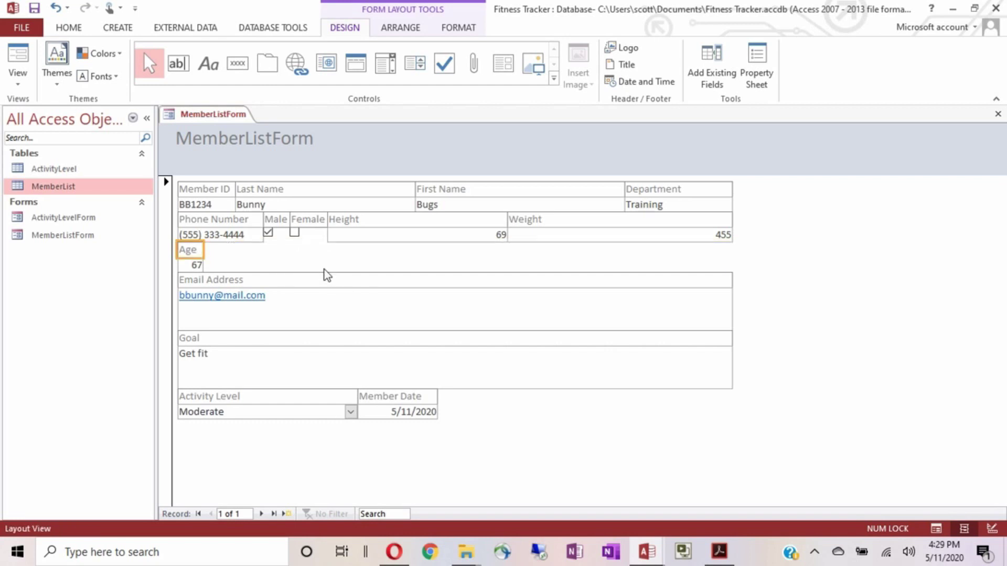
left_click(322, 263)
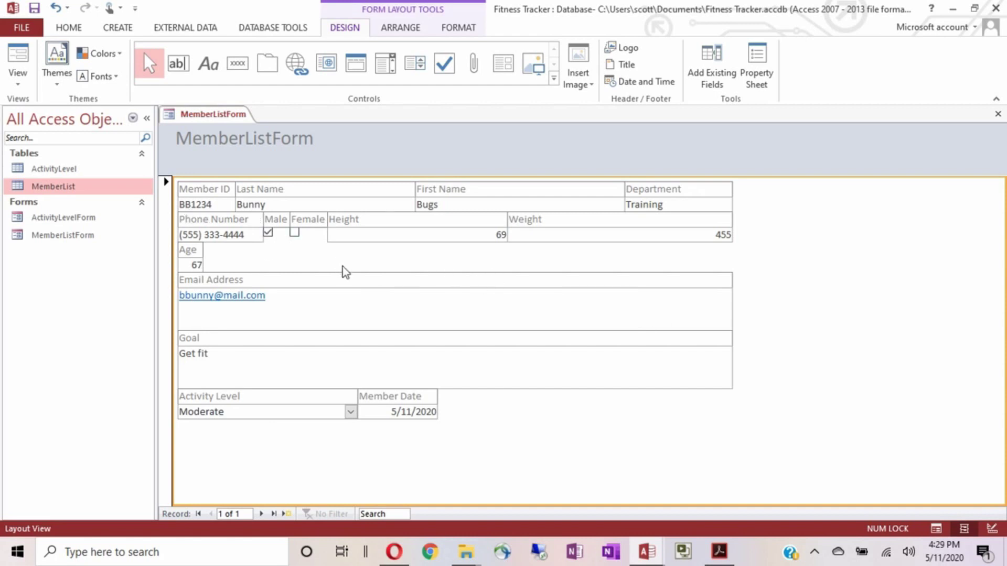
left_click(17, 83)
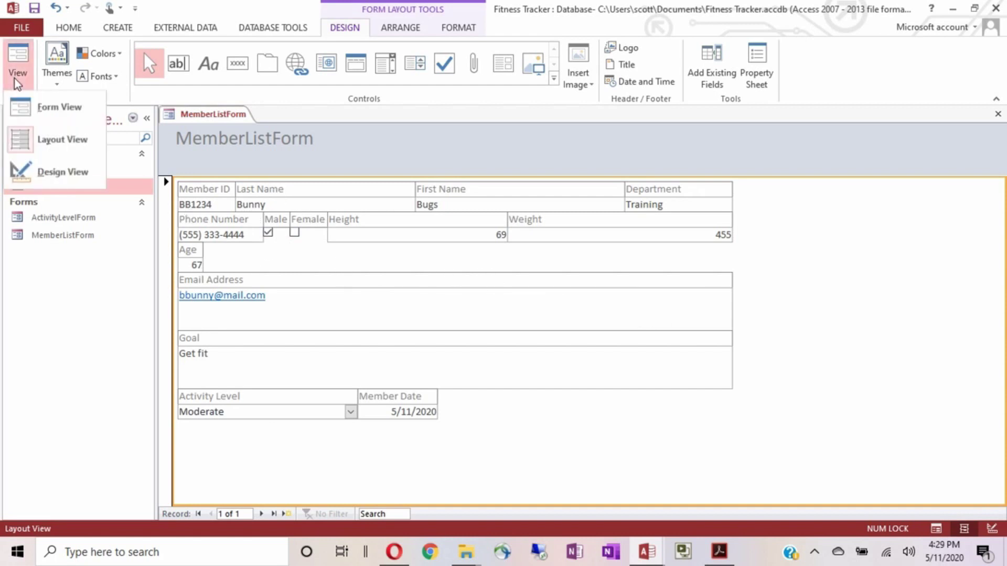
Step: Switch MemberListForm to Design View and select the Height and Weight labels and boxes
left_click(30, 165)
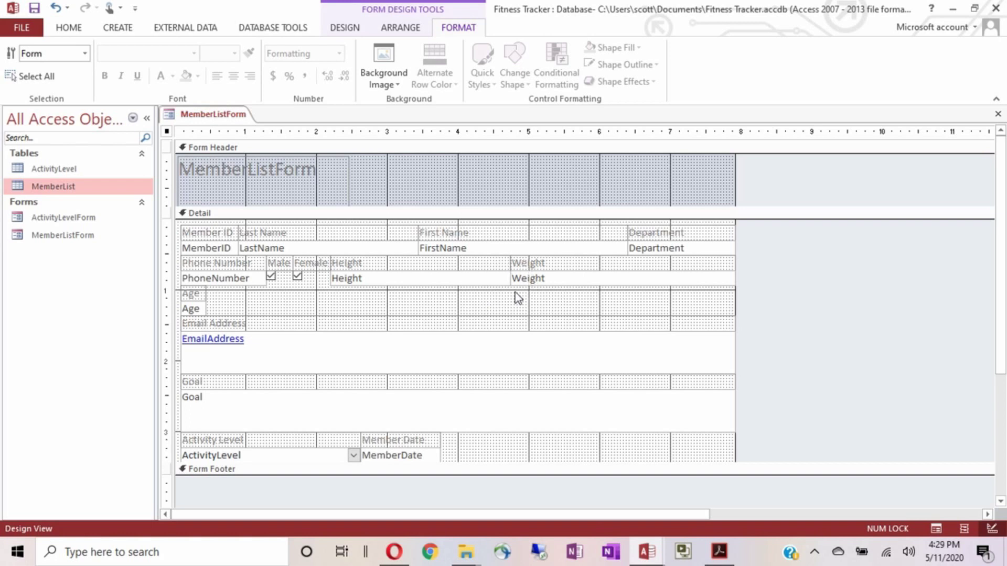
left_click(492, 278)
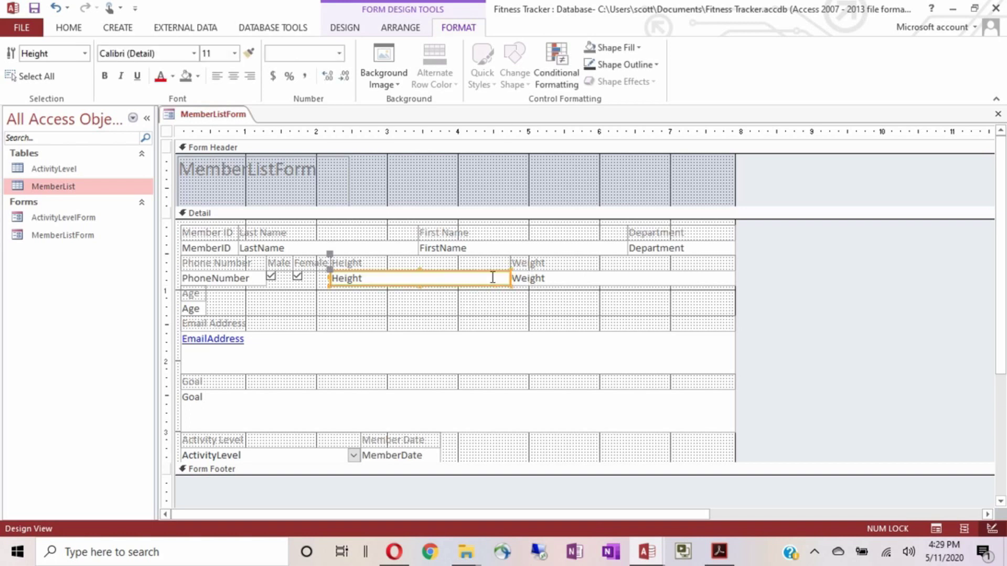
left_click(492, 263, "shift")
left_click(543, 264, "shift")
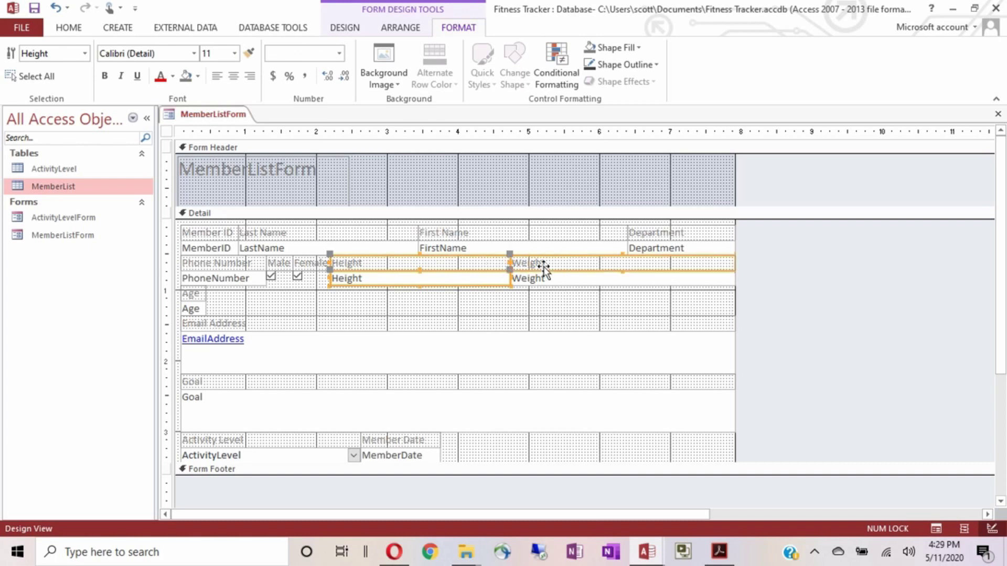
left_click(545, 279, "shift")
left_click(546, 289)
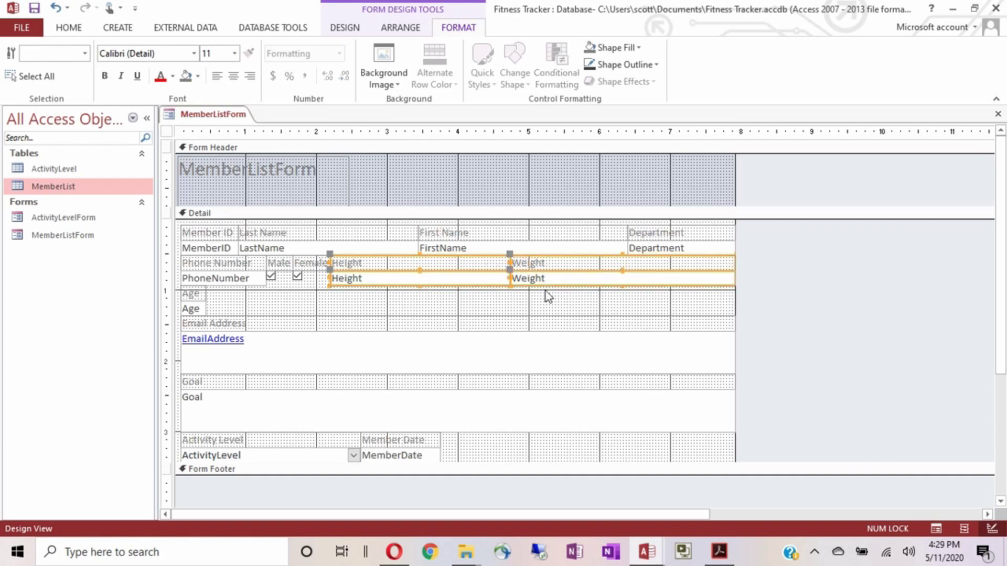
left_click(522, 310)
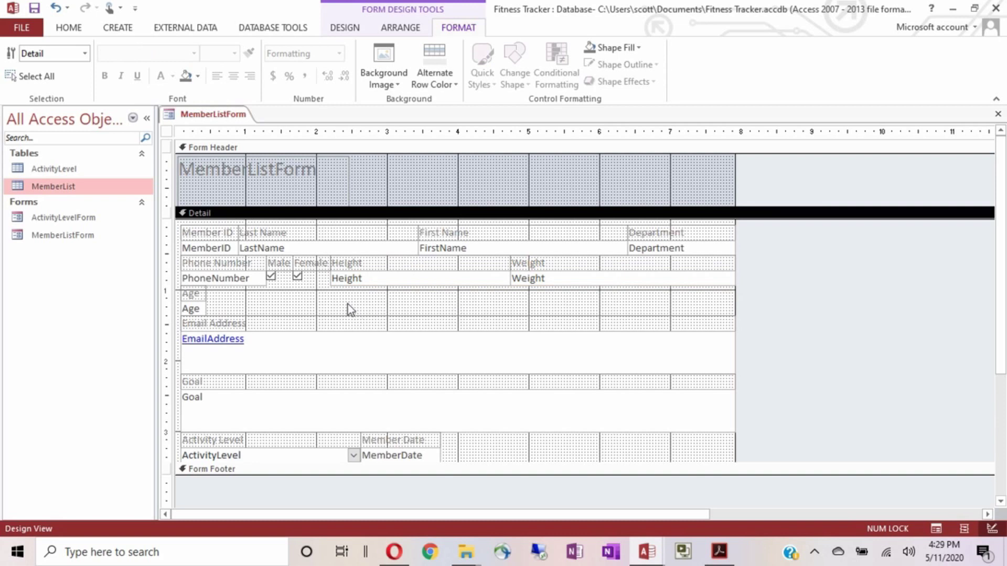
left_click(491, 322)
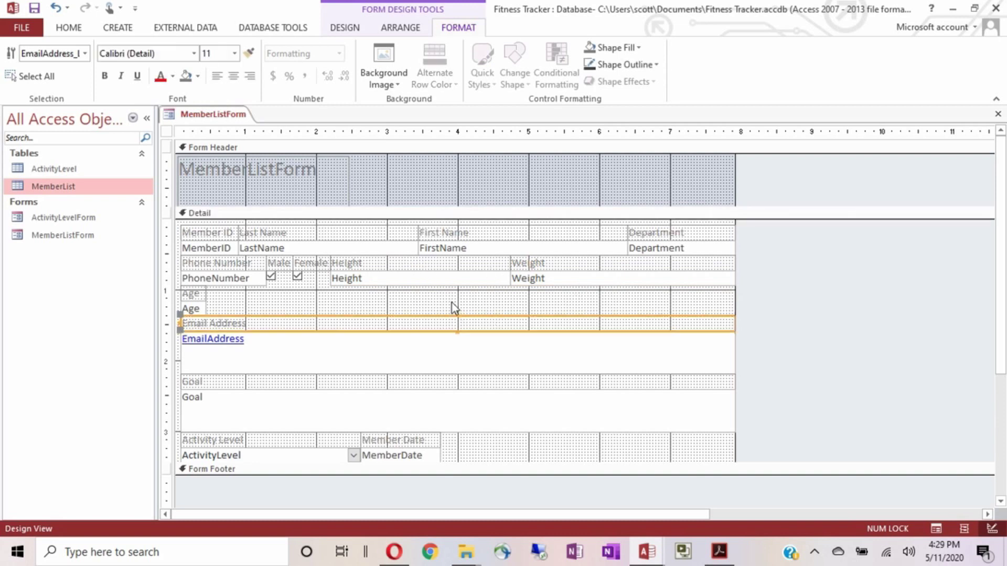
left_click(454, 308)
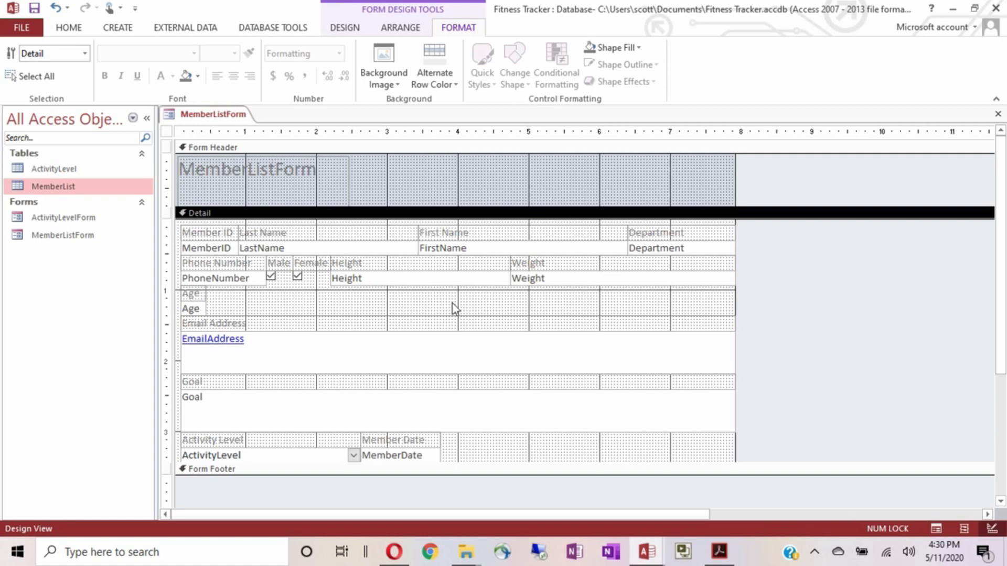
left_click_drag(485, 300, 537, 261)
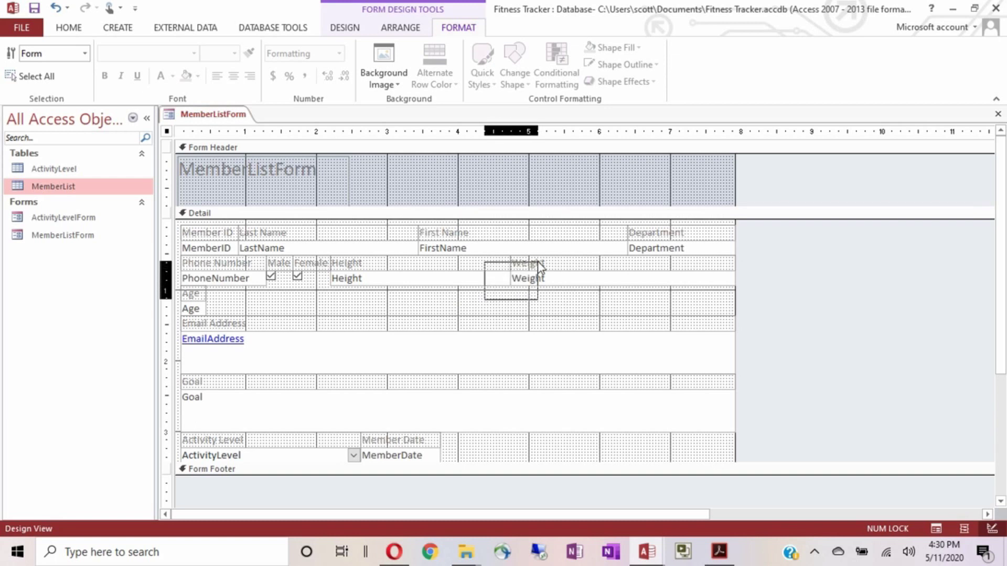
mouse_move(538, 261)
left_mouse_down()
mouse_move(492, 288)
mouse_move(491, 270)
mouse_move(530, 262)
mouse_move(540, 274)
mouse_move(548, 264)
left_mouse_up()
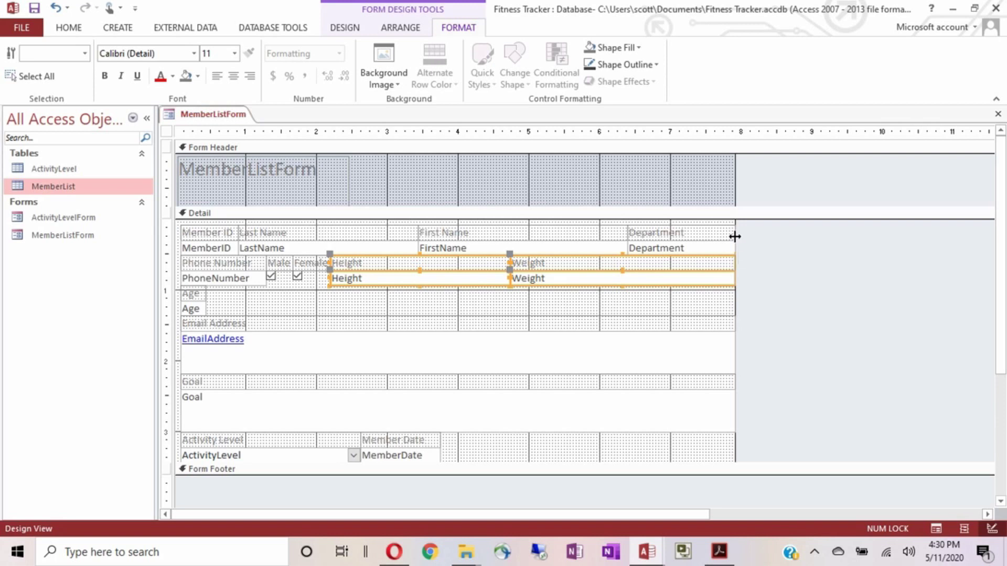
Step: Widen the form's design area and narrow the selected Height and Weight controls
left_click_drag(735, 235, 869, 248)
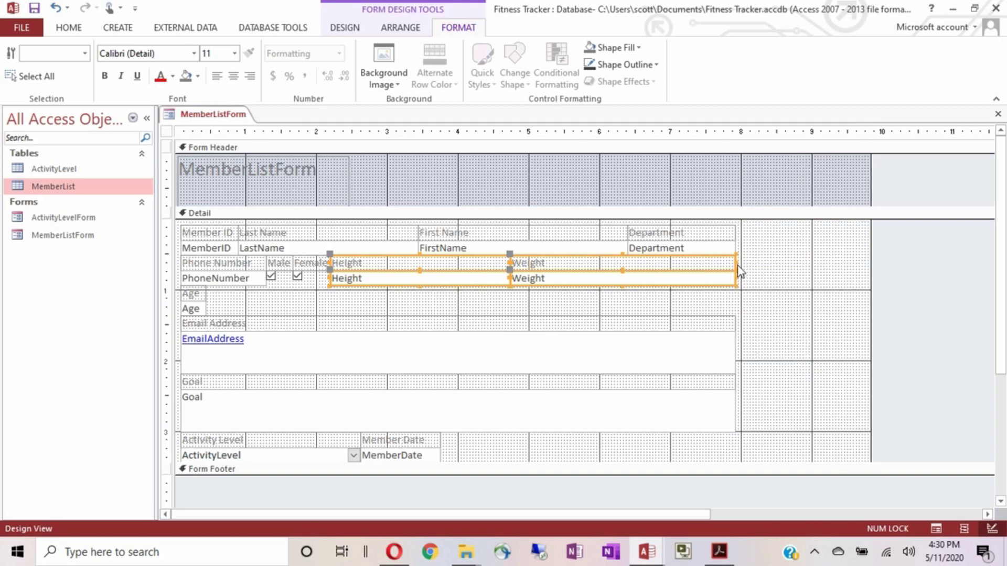
left_click_drag(736, 260, 599, 257)
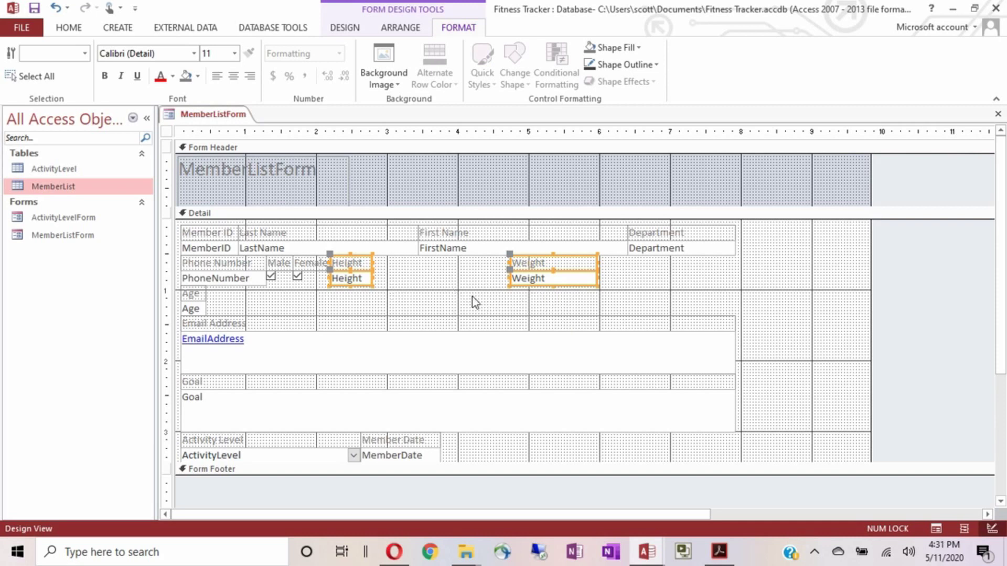
left_click(459, 283)
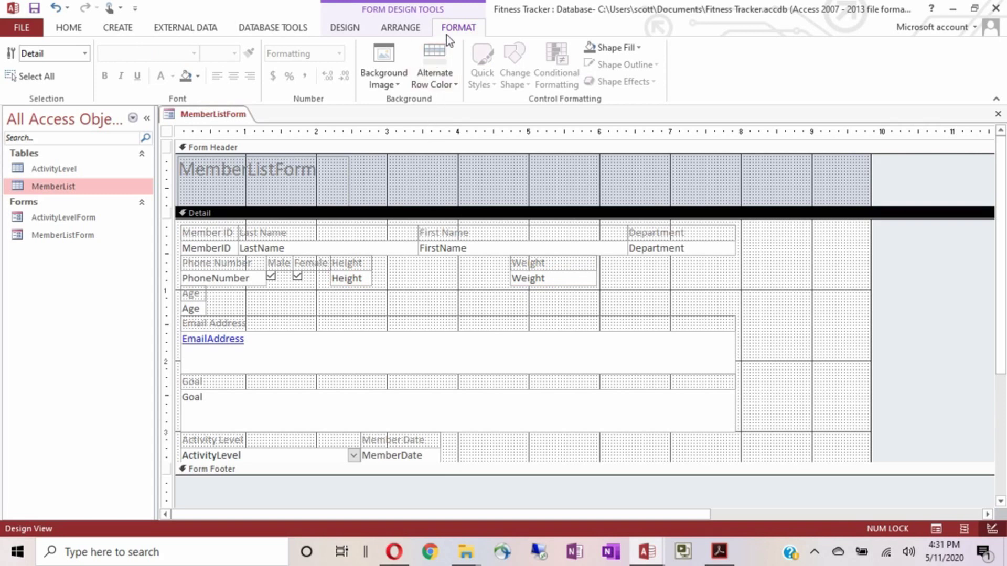
left_click(352, 30)
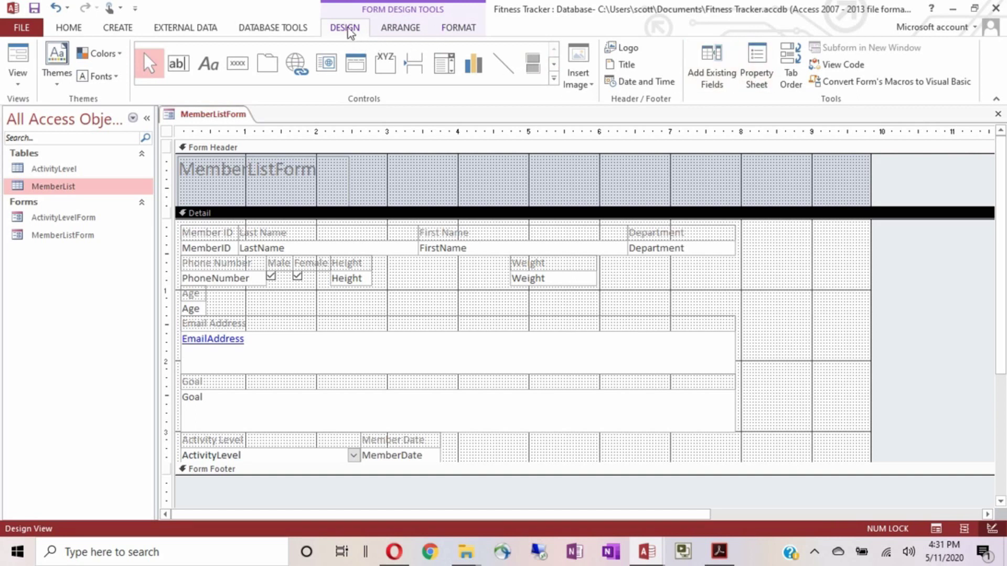
Step: In the Property Sheet, set the Weight label and box width to 0.5833" to match Height
left_click(750, 58)
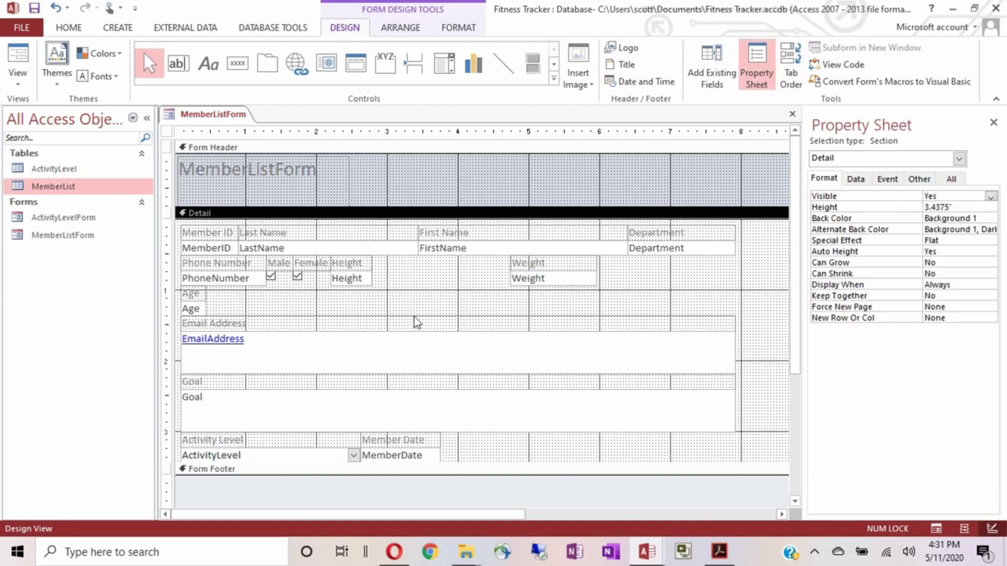
left_click(367, 278)
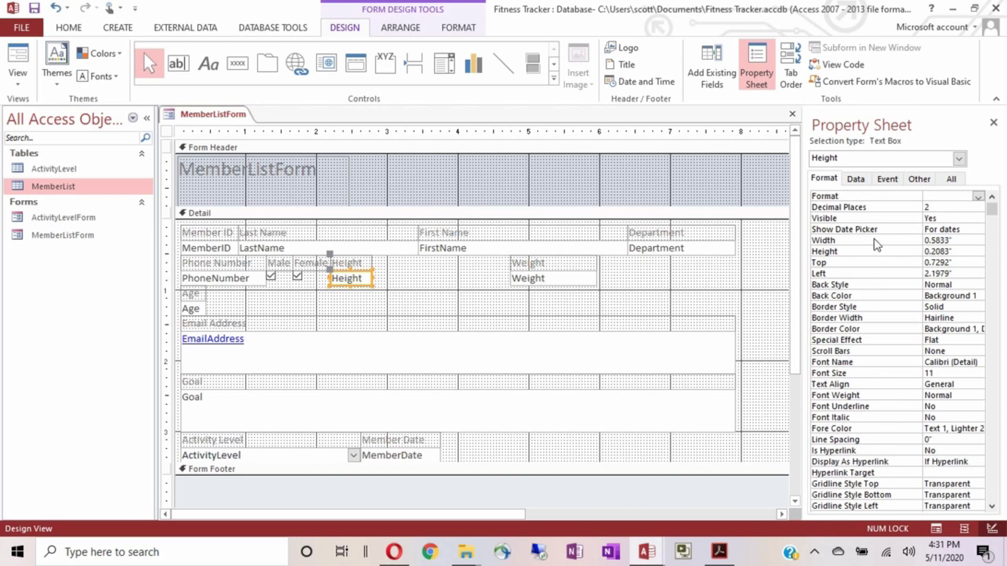
left_click(959, 243)
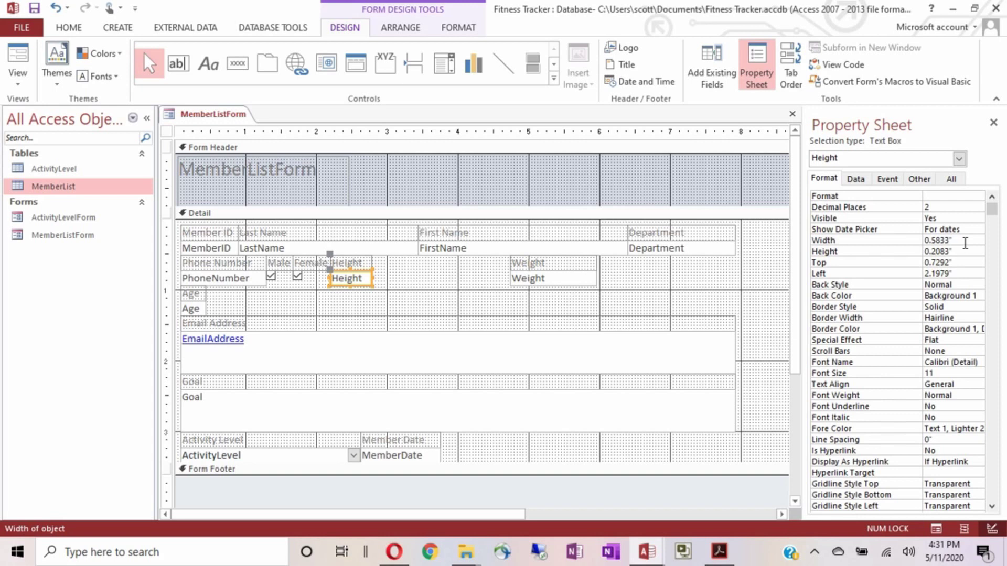
left_click_drag(954, 241, 909, 240)
left_click(582, 303)
left_click_drag(575, 297, 581, 264)
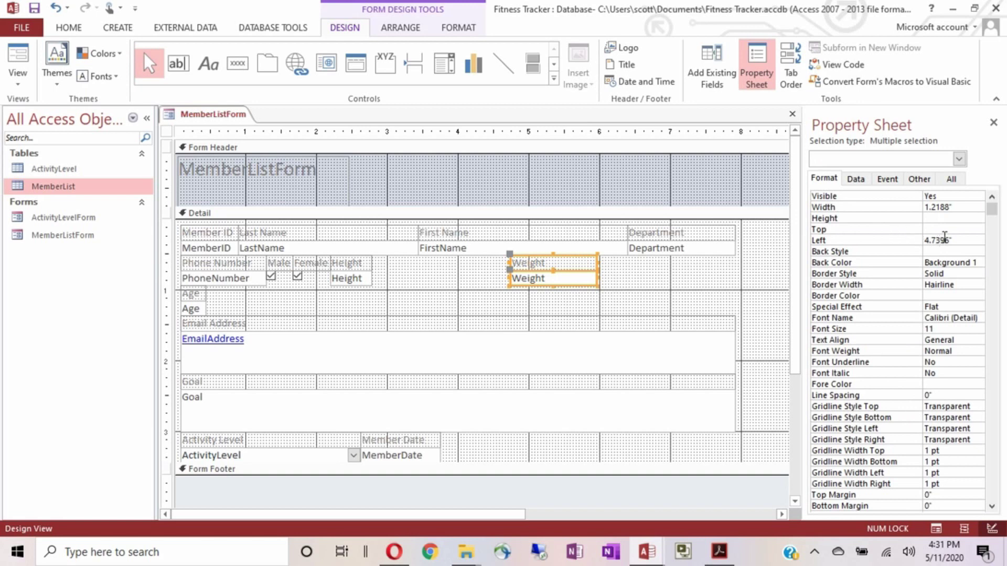
left_click(950, 207)
left_click_drag(950, 207, 918, 206)
type("0.5833")
key("Return")
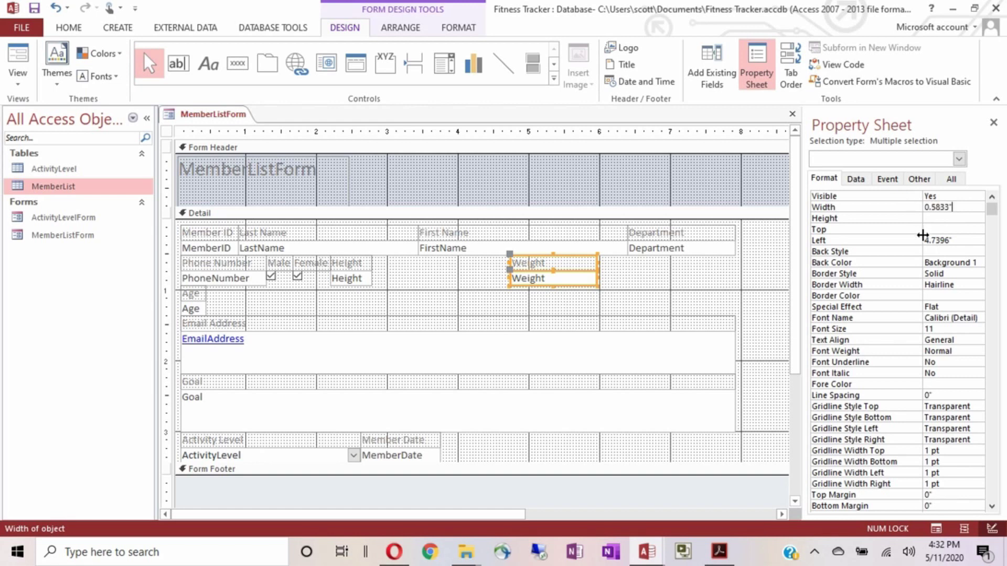
key("Return")
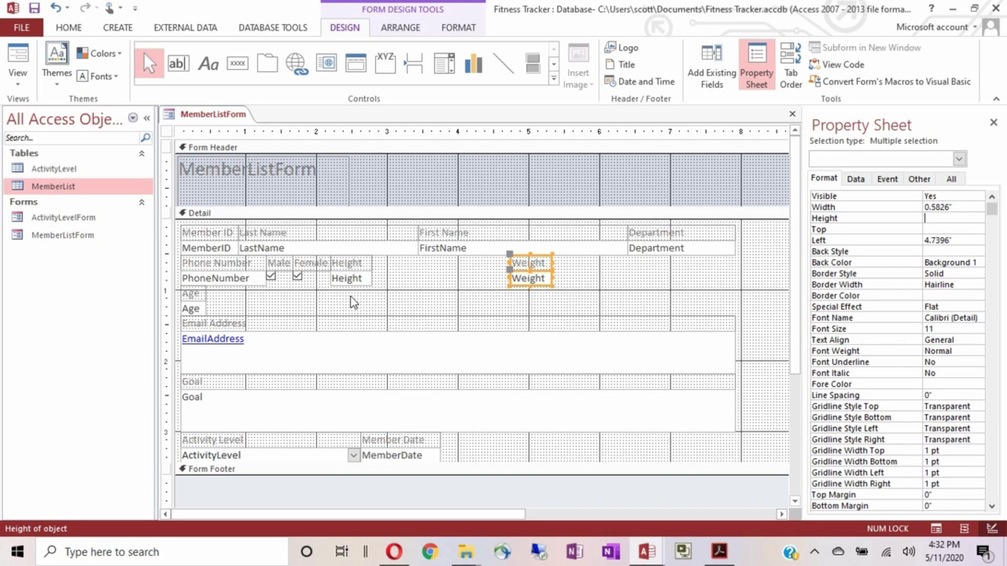
Step: Move the Height controls next to Weight, undoing the misplaced label move
left_click_drag(351, 302, 350, 263)
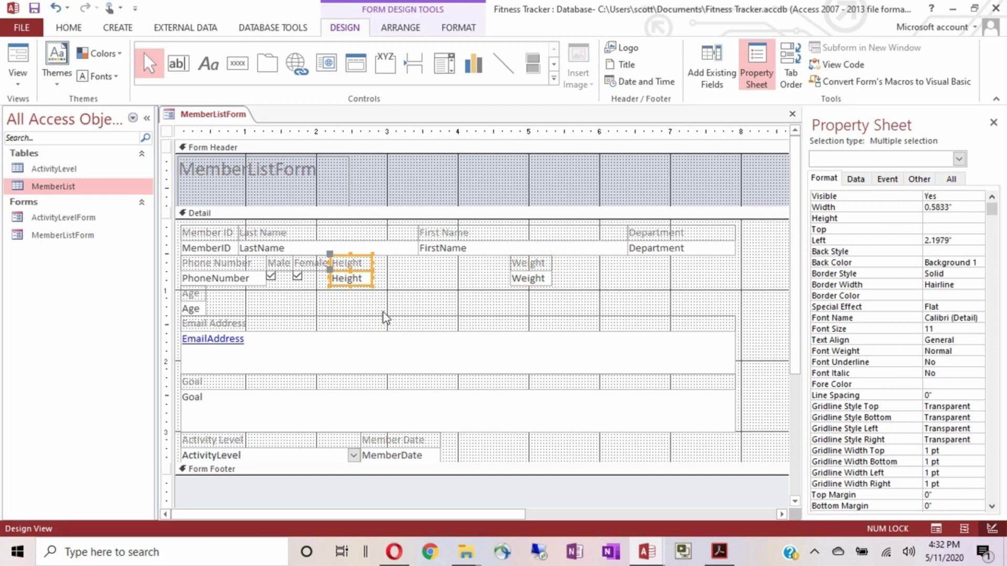
left_click(390, 303)
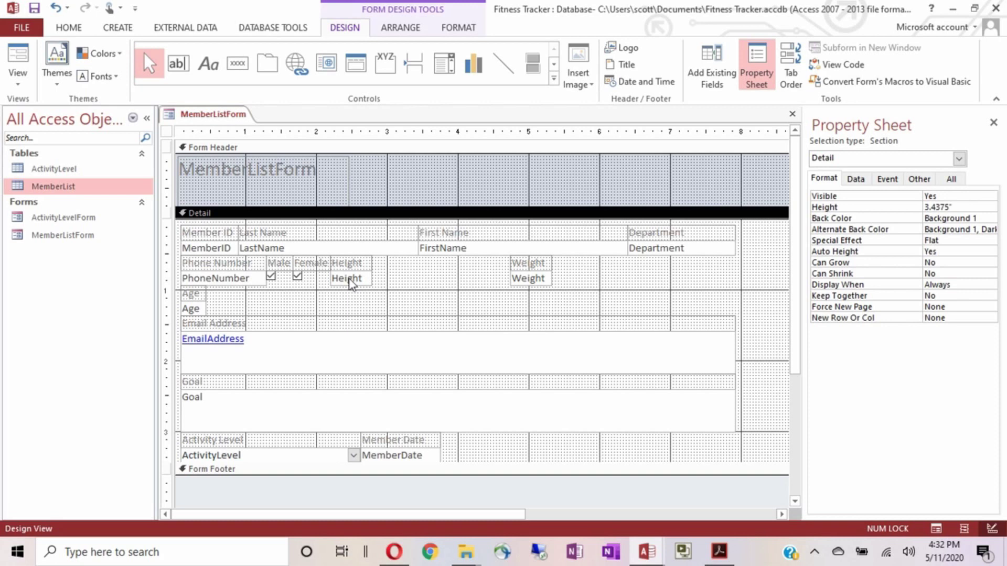
left_click_drag(350, 283, 484, 282)
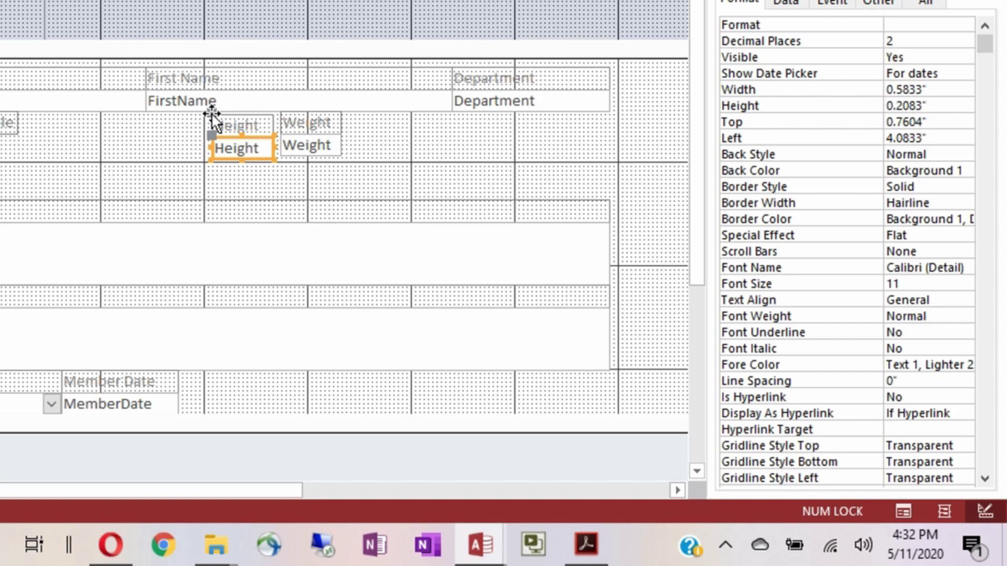
left_click_drag(212, 112, 146, 136)
left_click(434, 143)
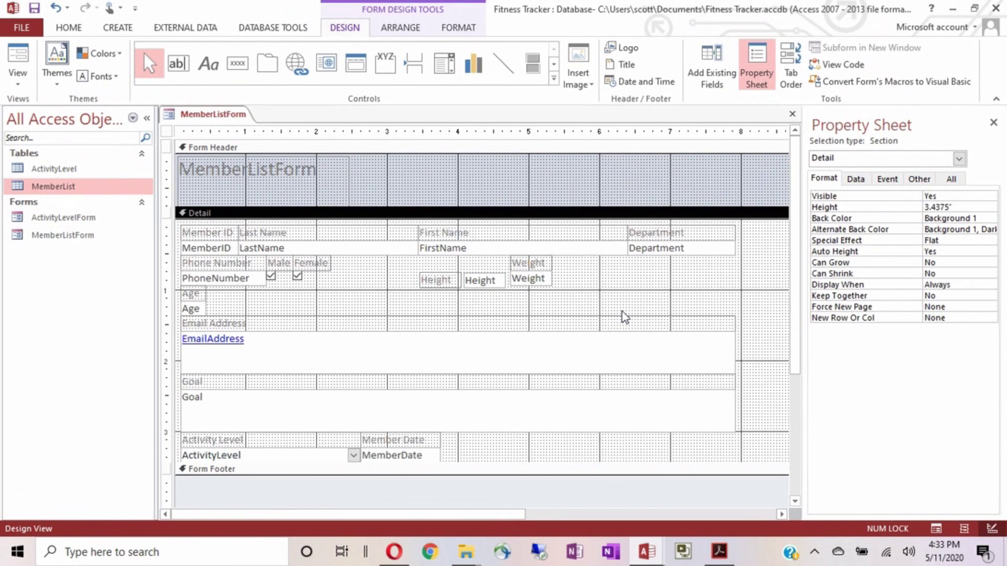
key("ctrl+z")
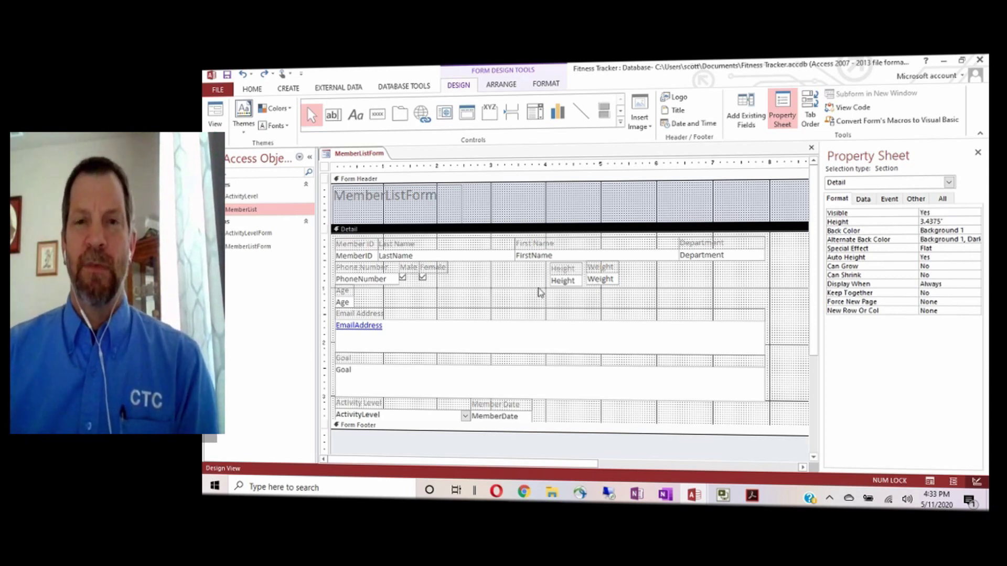
Step: Shorten the height of the EmailAddress text box
left_click(624, 340)
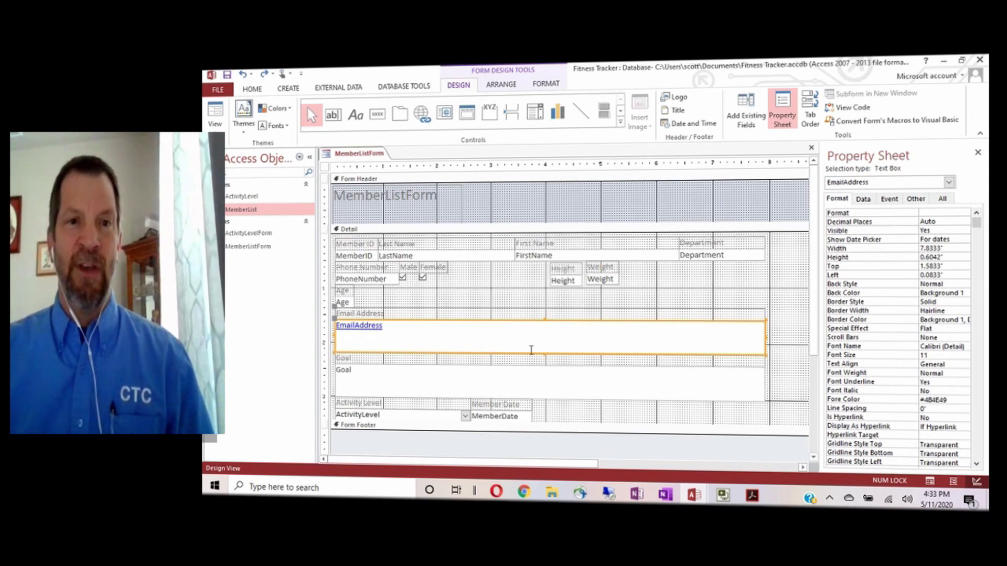
left_click(698, 296)
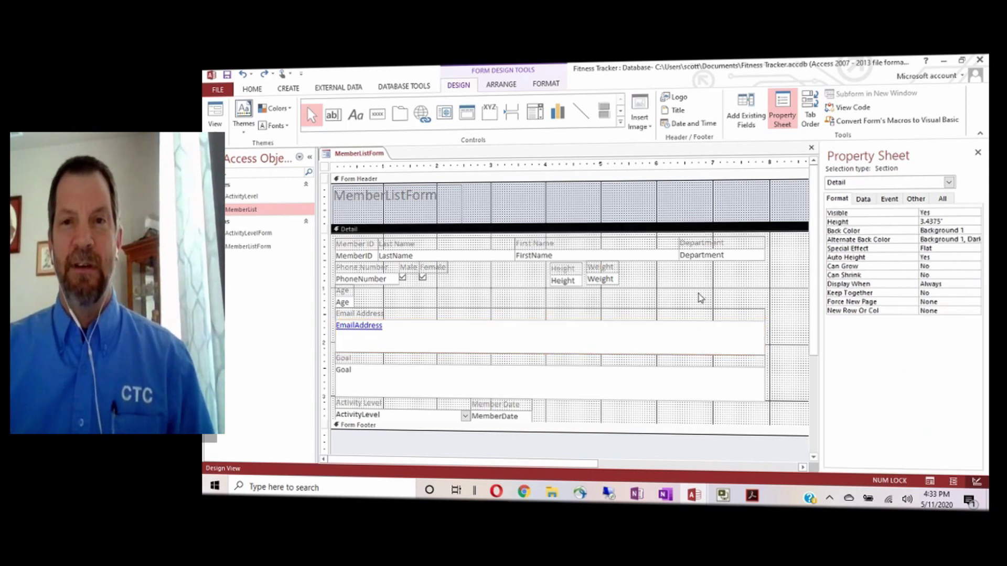
left_click_drag(699, 298, 461, 346)
left_click(507, 323)
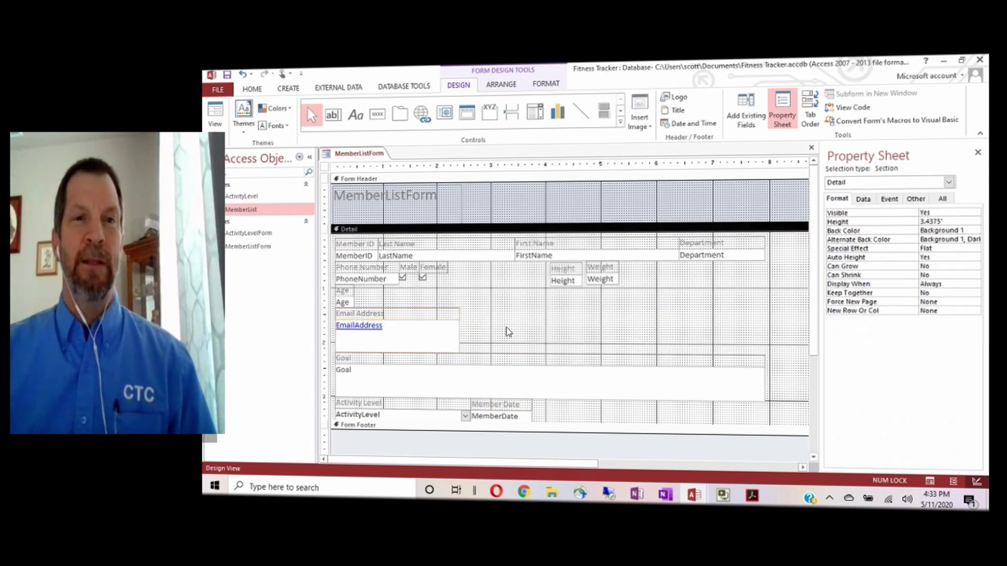
left_click(416, 340)
left_click(417, 340)
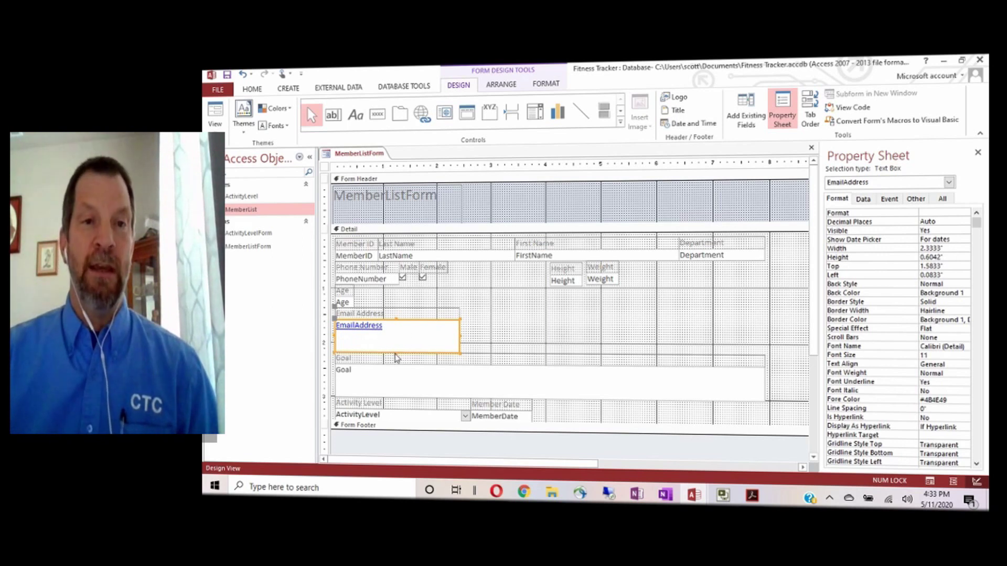
left_click_drag(396, 350, 396, 330)
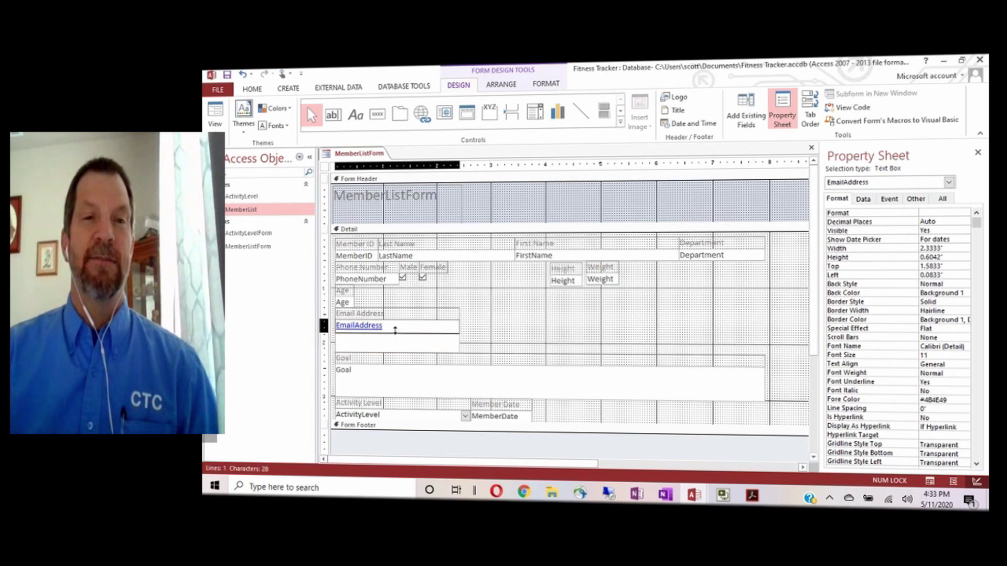
left_click(592, 323)
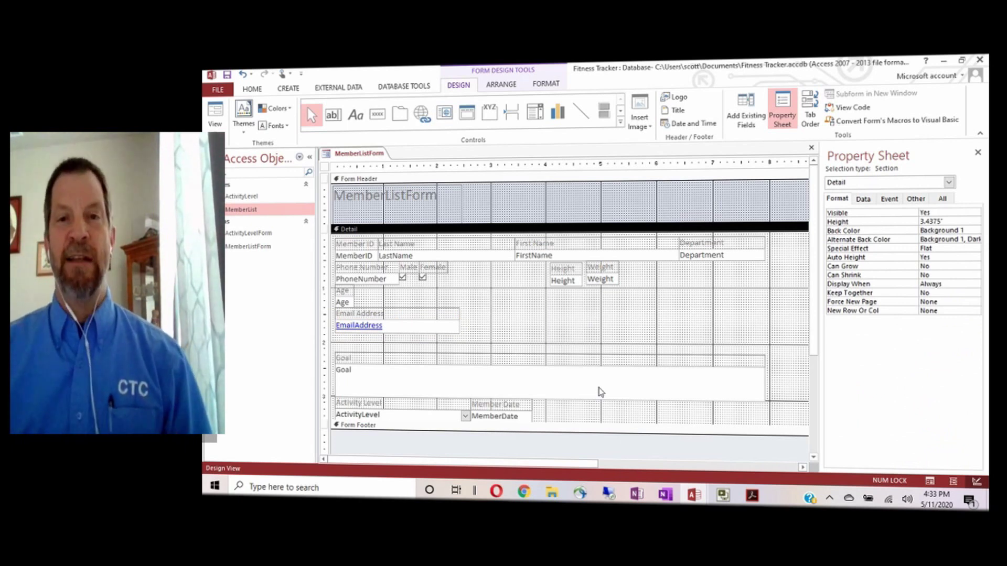
Step: Narrow the Goal label and text box to about half the form's width
left_click_drag(639, 342, 657, 383)
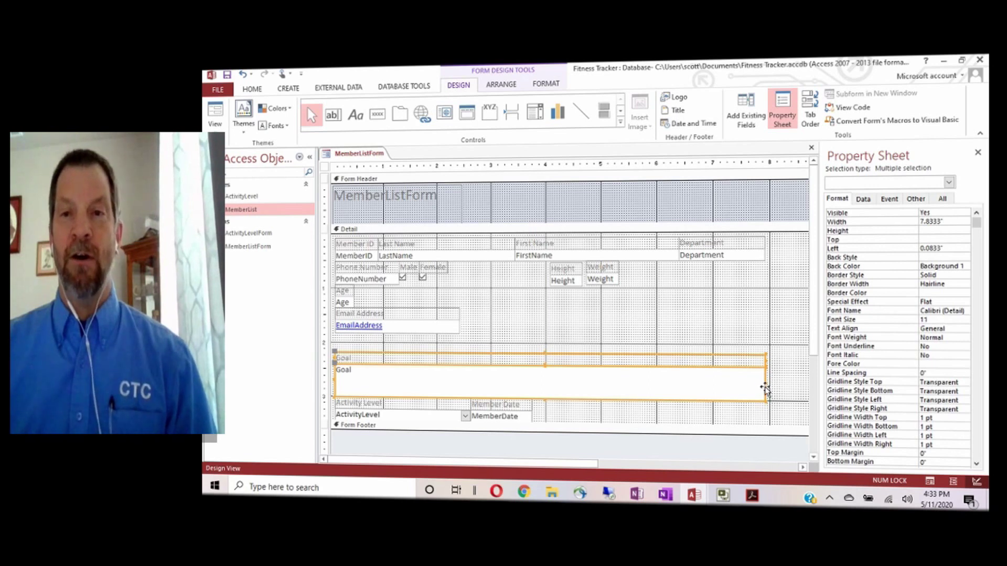
left_click_drag(765, 387, 546, 376)
left_click(627, 365)
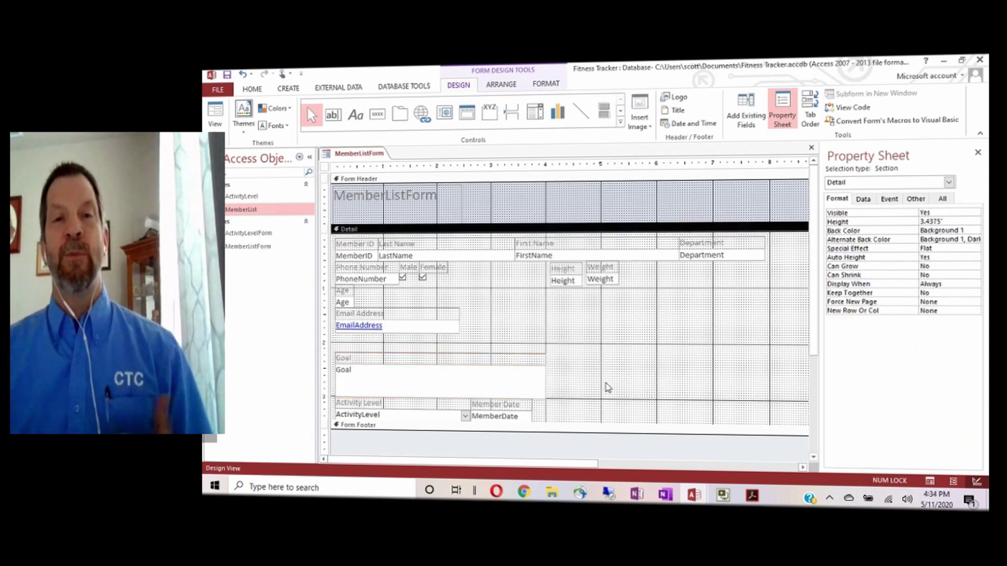
left_click(375, 374)
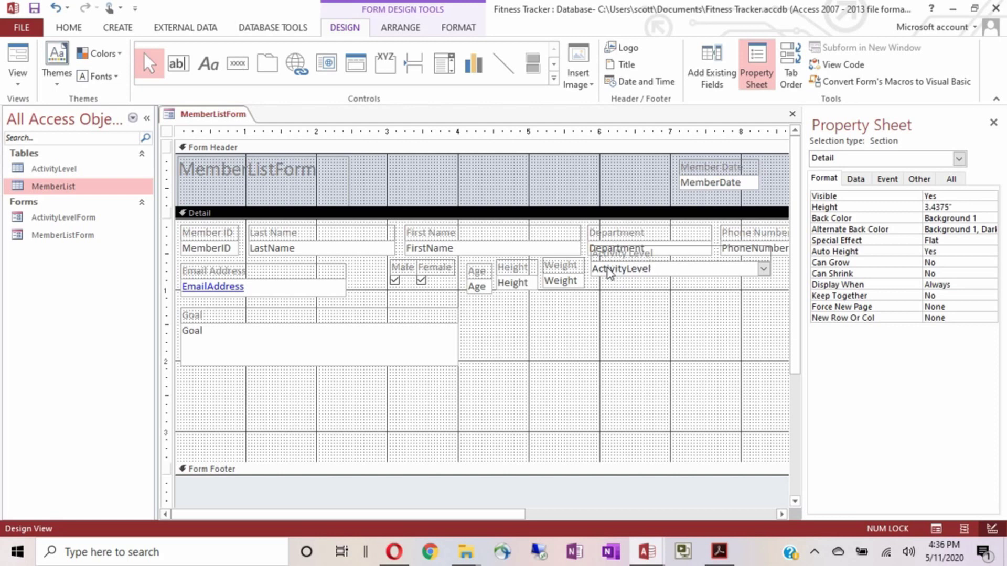
Step: Nudge the ActivityLevel combo box beside Weight, at Left 5.8333" and Top 0.7604"
left_click(663, 272)
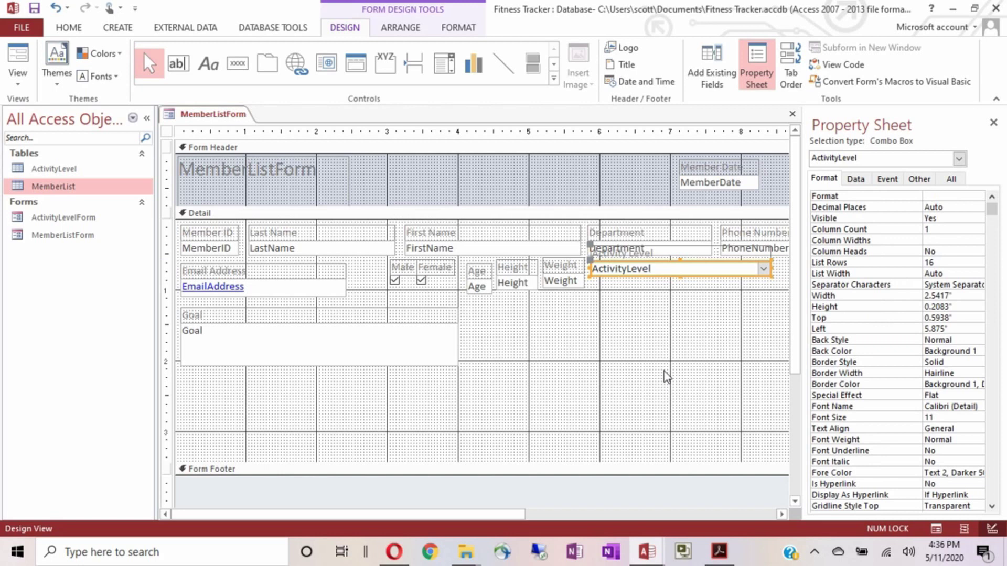
key("Down")
key("Down")
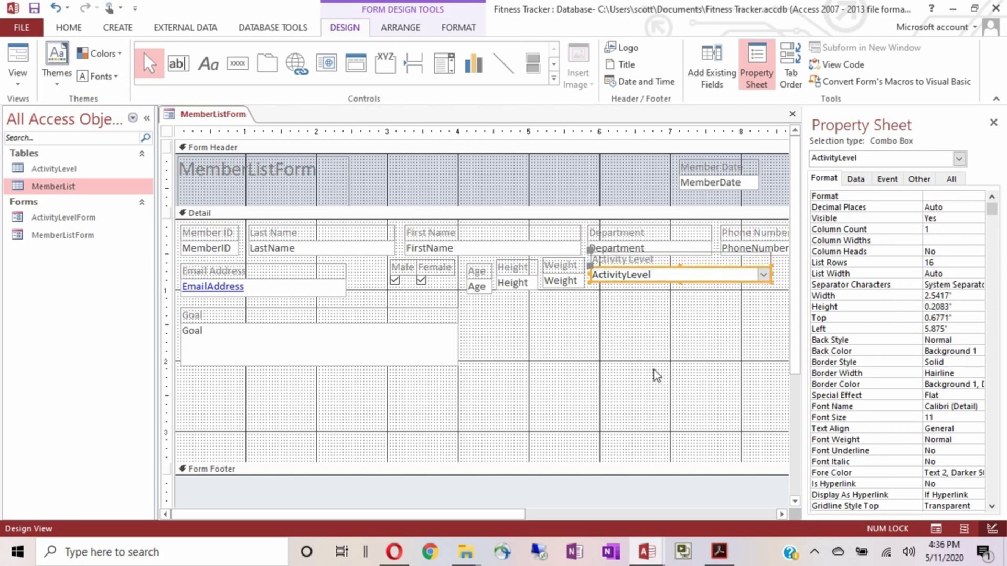
key("Down")
key("Right")
key("Left")
key("Left")
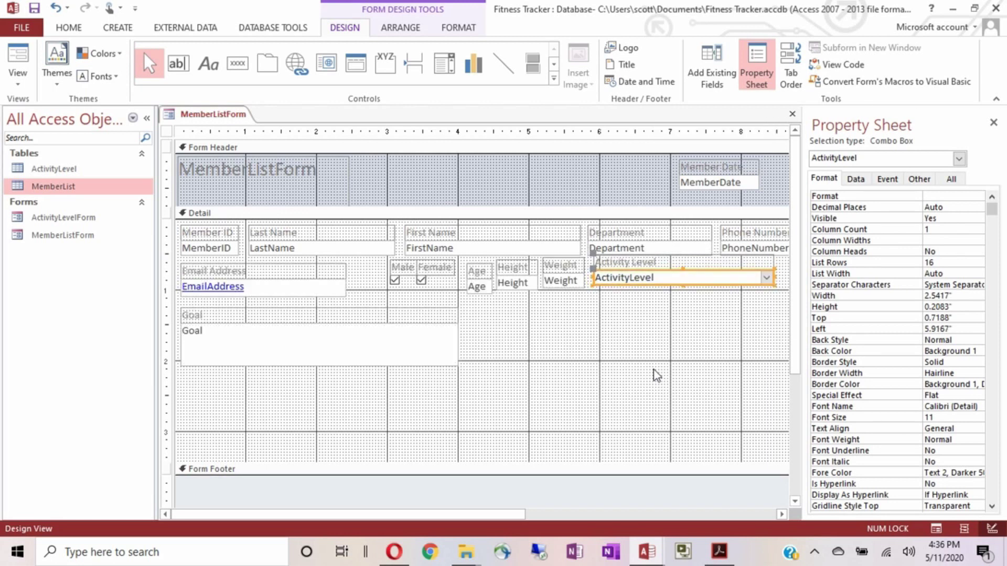
key("Down")
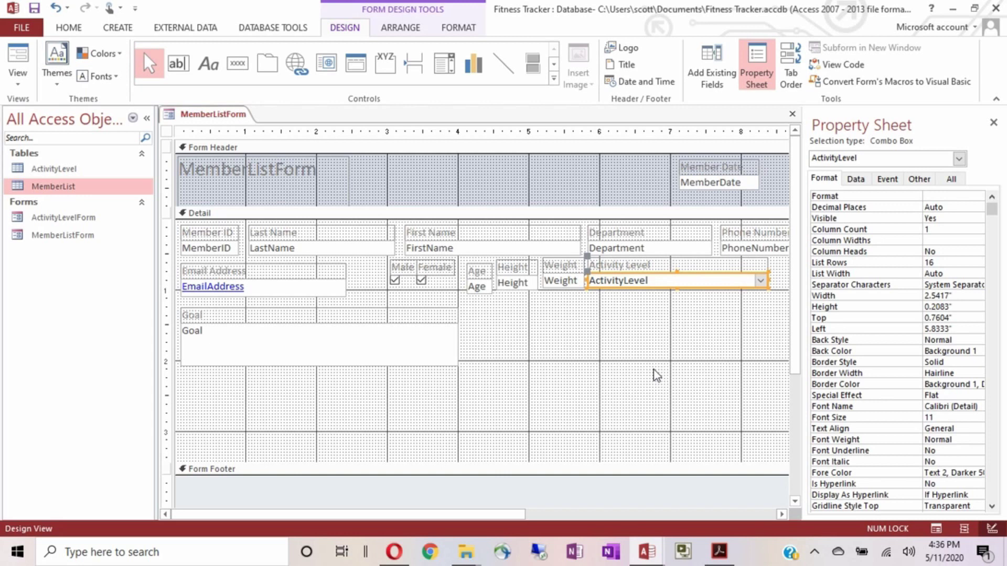
key("Down")
left_click(653, 372)
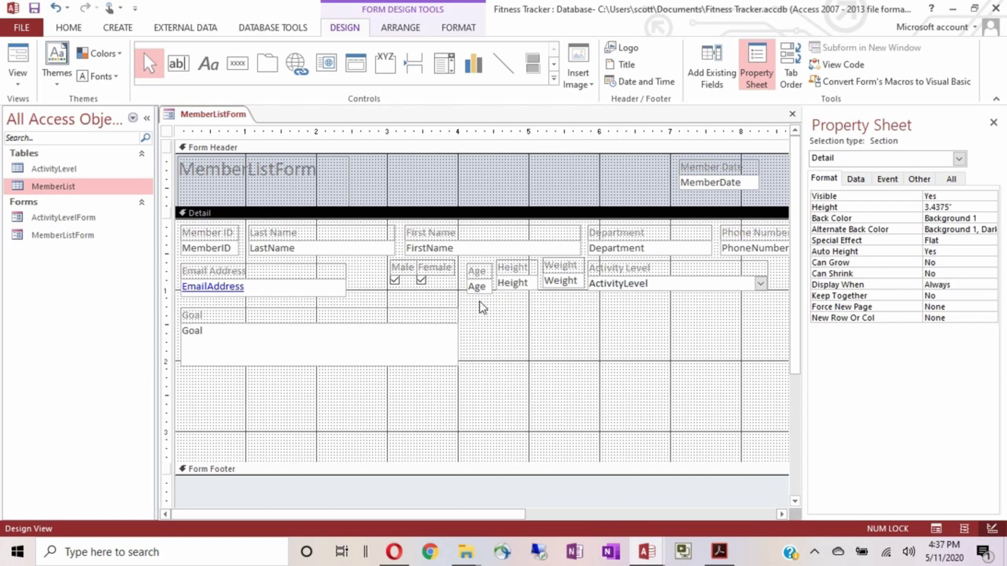
Step: Bottom-align the Age, Height, Weight and Activity Level boxes, then their labels
left_click_drag(480, 302, 653, 286)
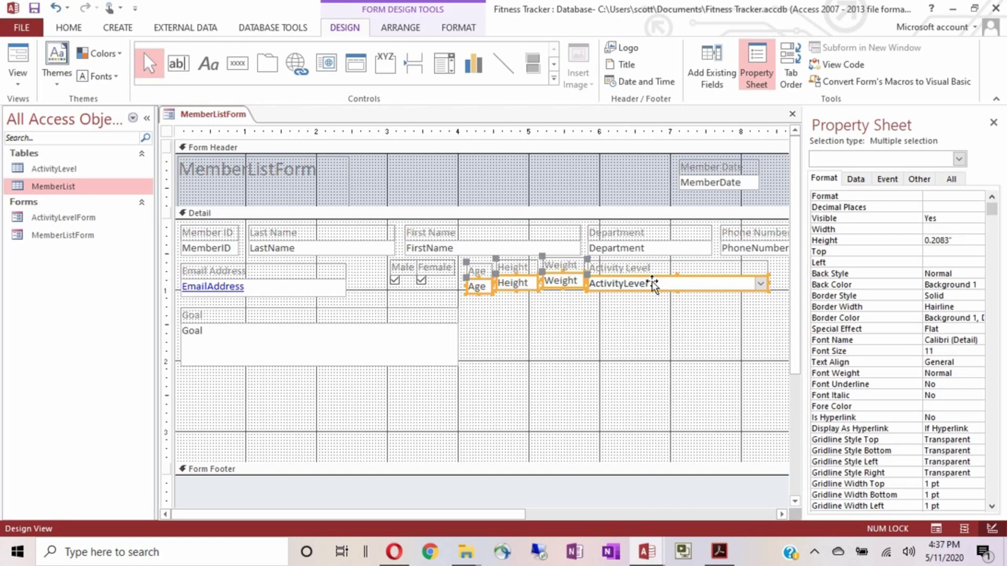
right_click(652, 285)
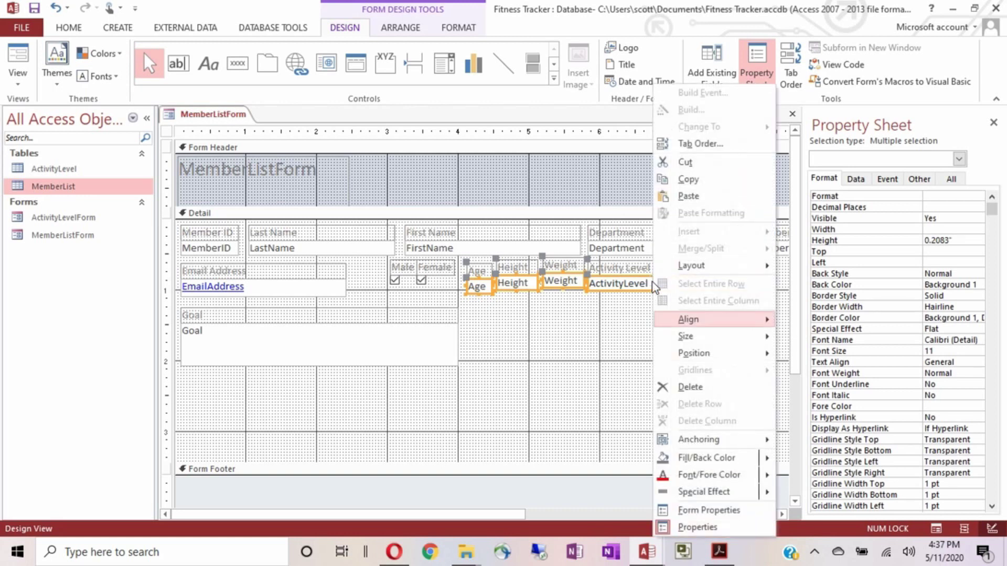
mouse_move(692, 330)
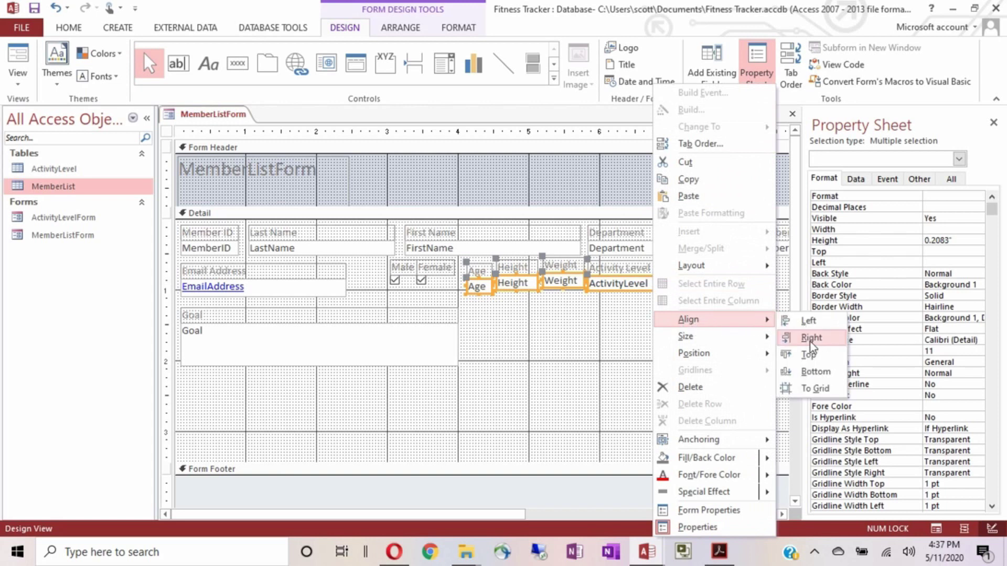
left_click(814, 375)
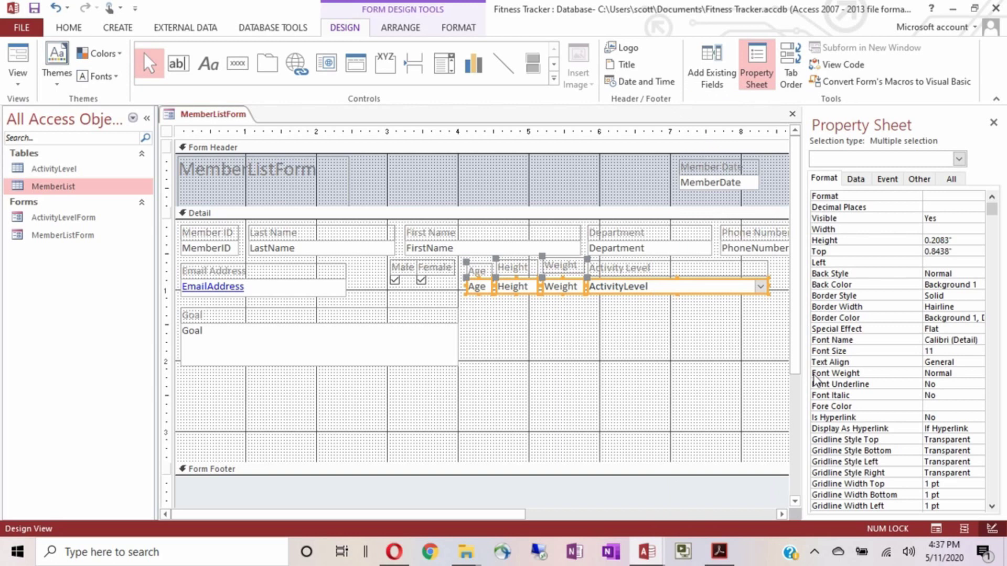
left_click(576, 362)
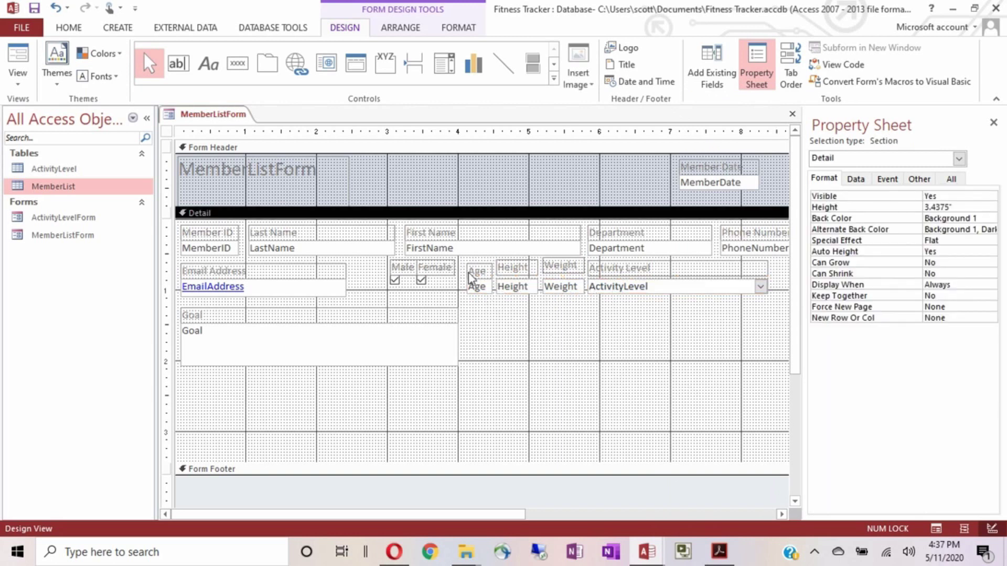
left_click_drag(463, 266, 639, 270)
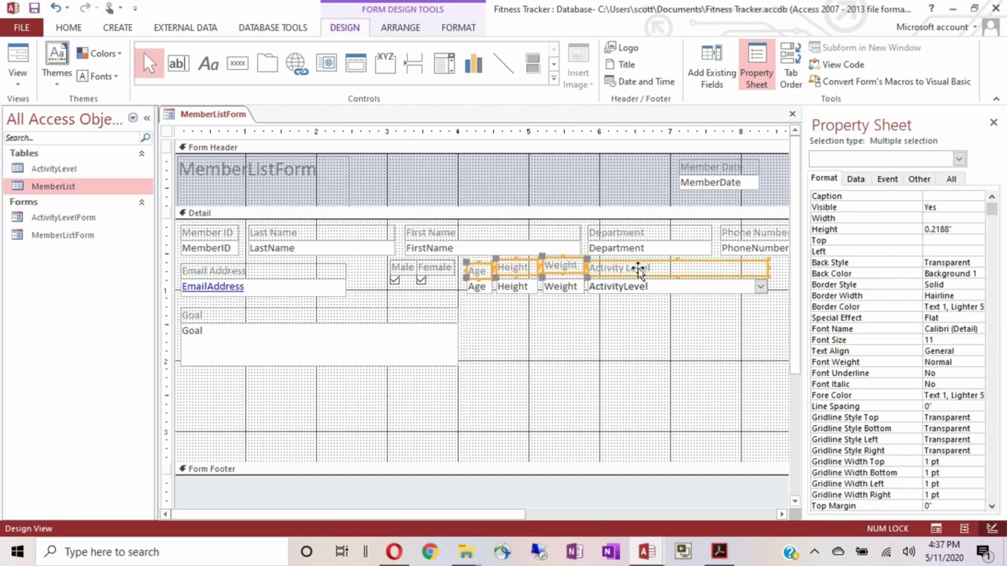
right_click(639, 271)
mouse_move(690, 326)
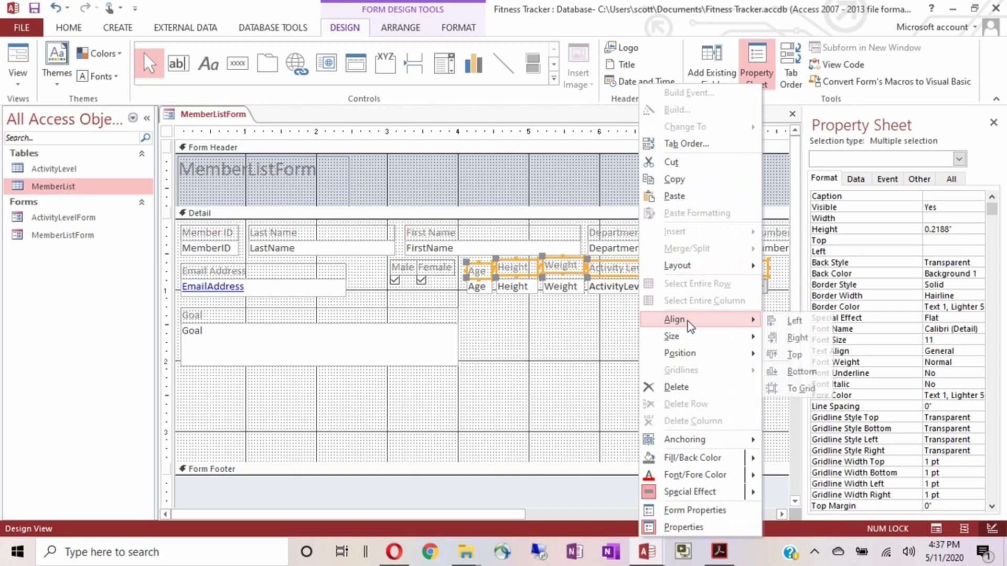
left_click(797, 372)
left_click(651, 366)
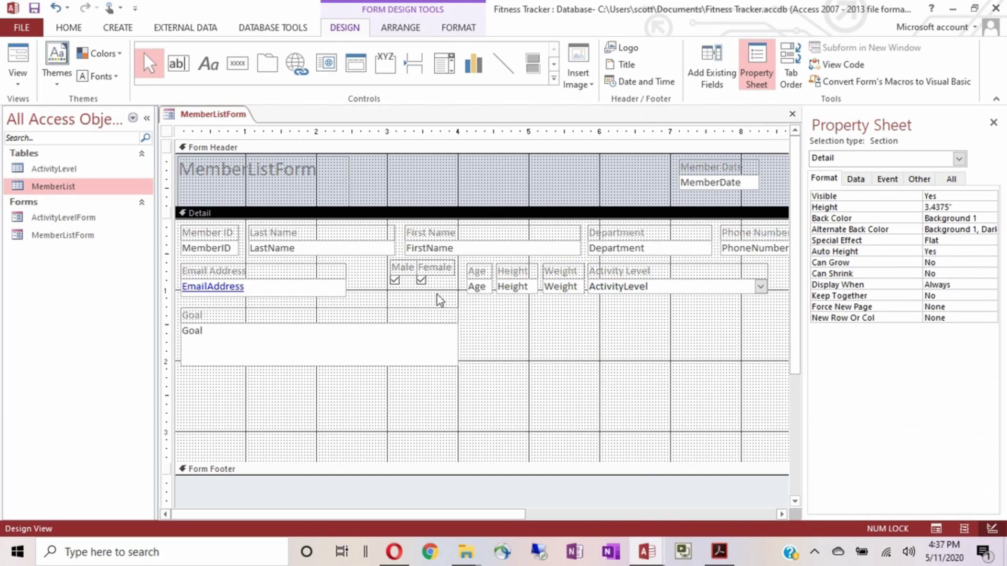
Step: Bottom-align the Male and Female checkboxes with the Age box, and their labels with Age's label
left_click(379, 285)
left_click_drag(379, 284, 458, 287)
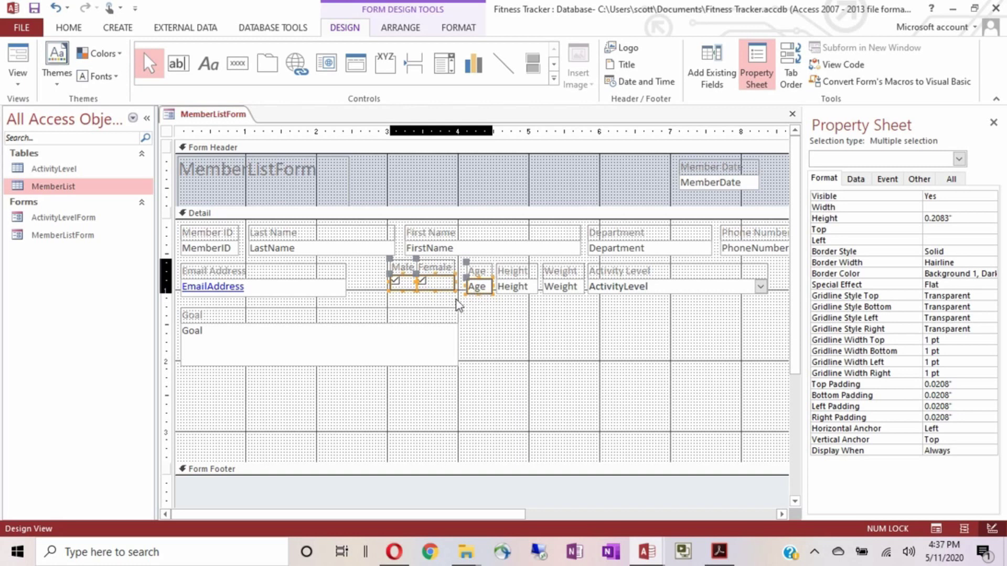
left_click(481, 291)
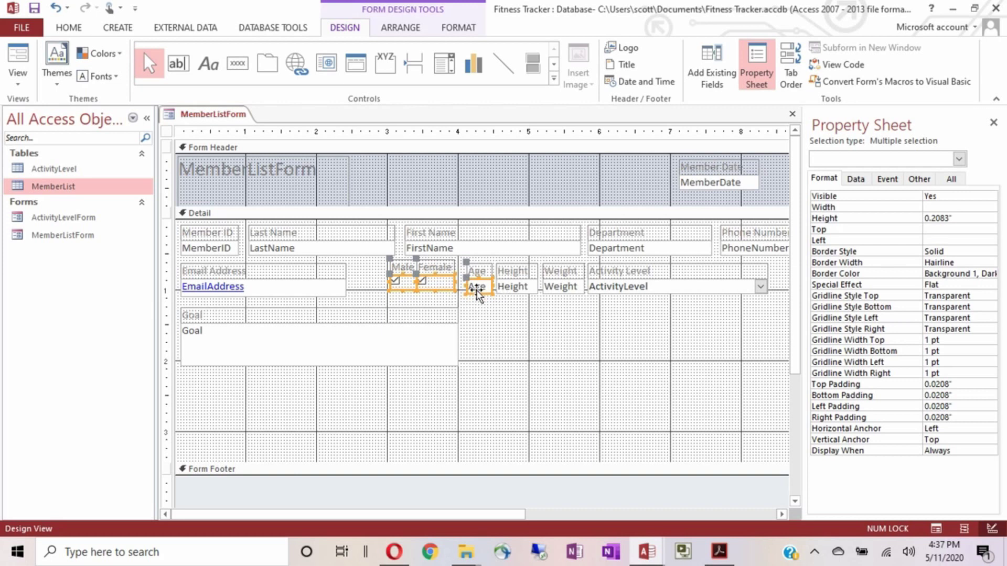
right_click(476, 291)
mouse_move(524, 320)
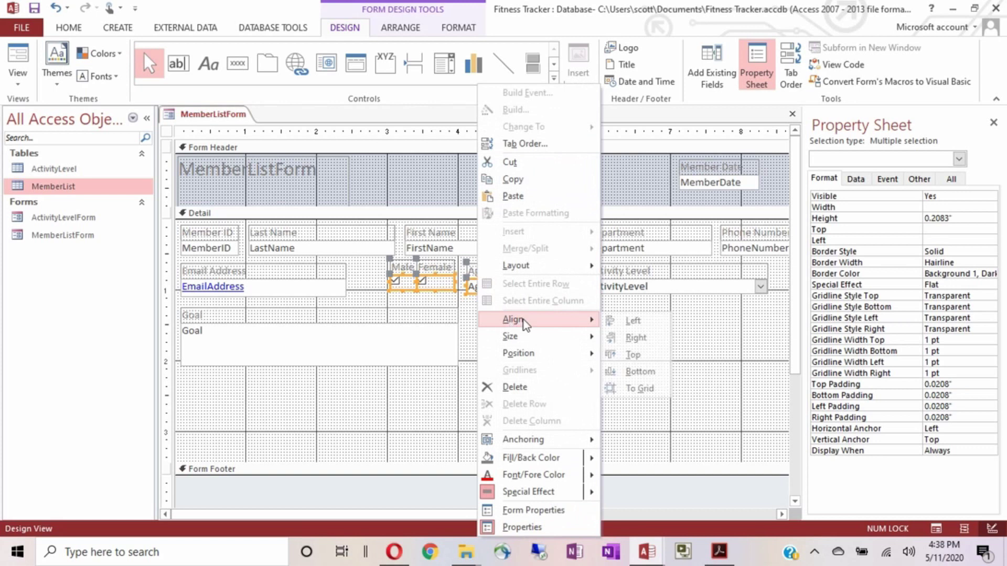
left_click(637, 371)
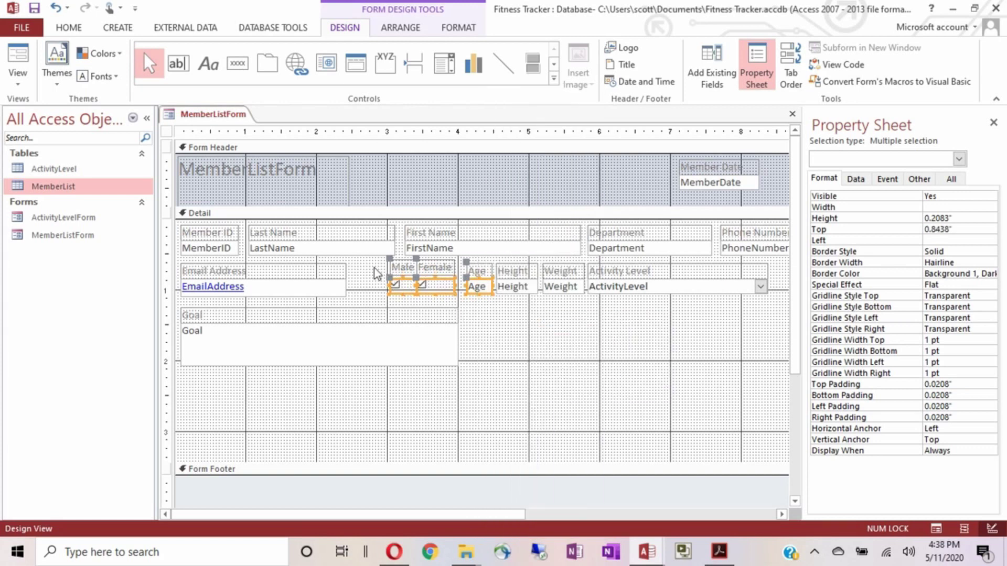
left_click_drag(373, 266, 488, 273)
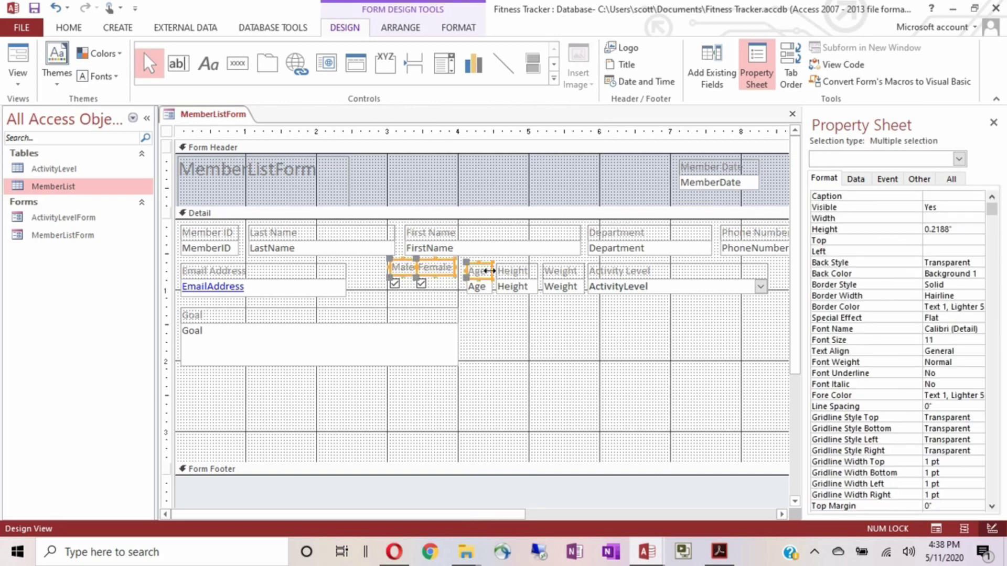
right_click(486, 272)
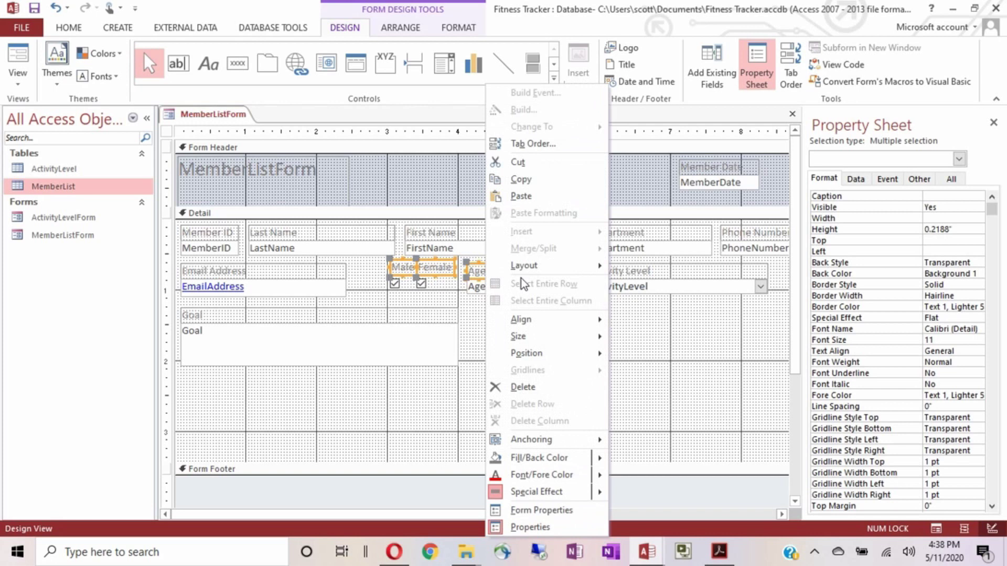
mouse_move(533, 318)
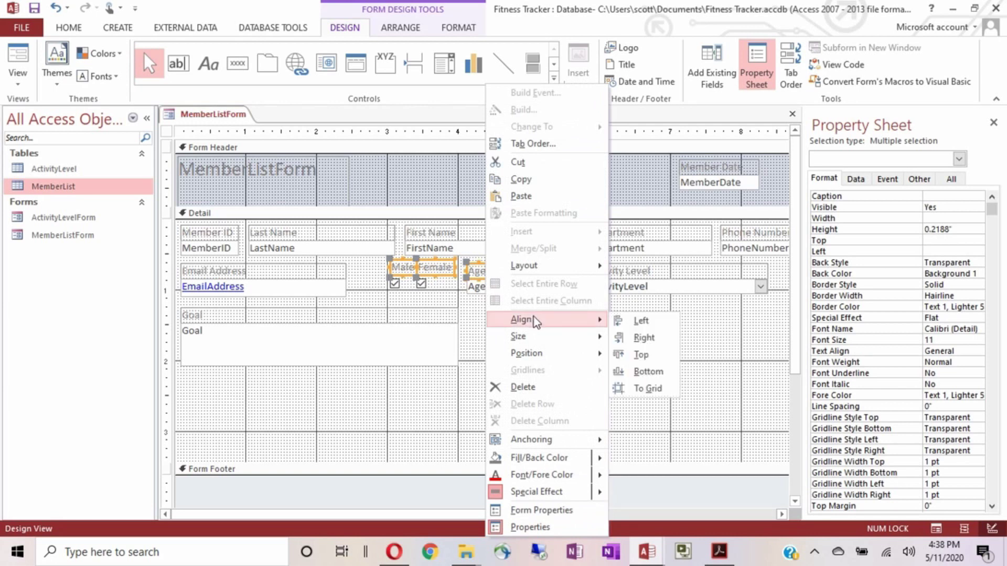
left_click(649, 378)
left_click(556, 367)
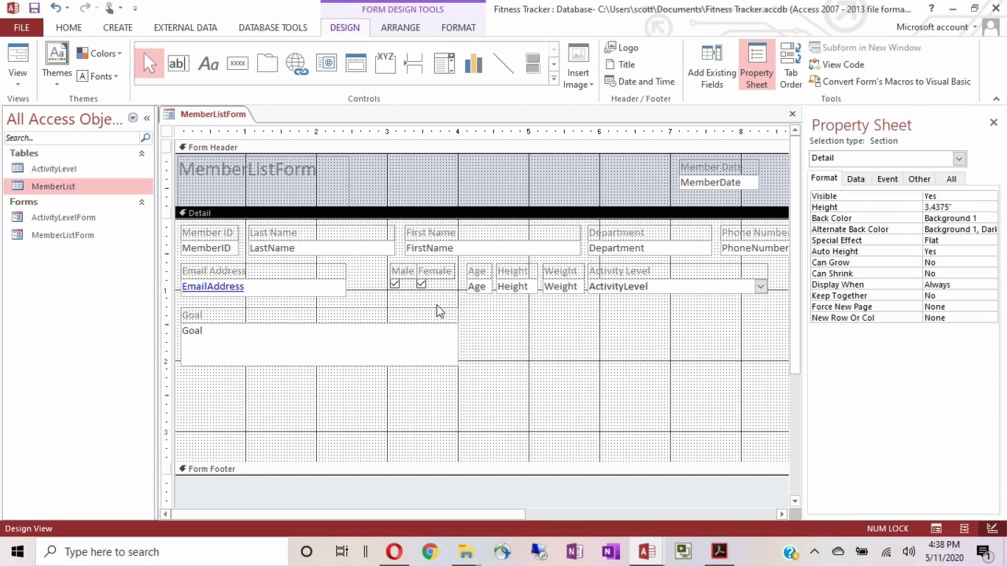
Step: Stretch the Email Address label and EmailAddress text box further to the right
left_click(305, 275)
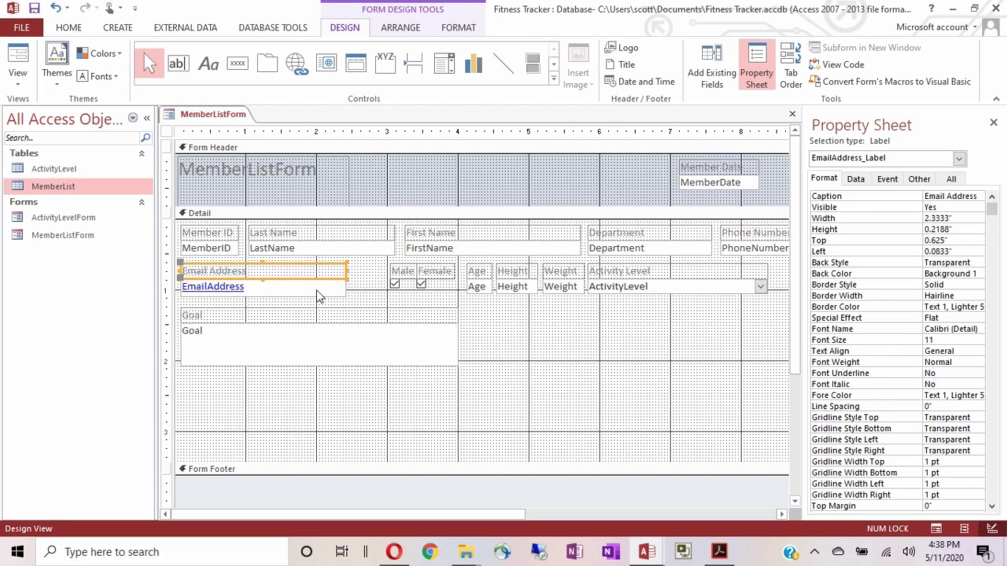
left_click(319, 296, "shift")
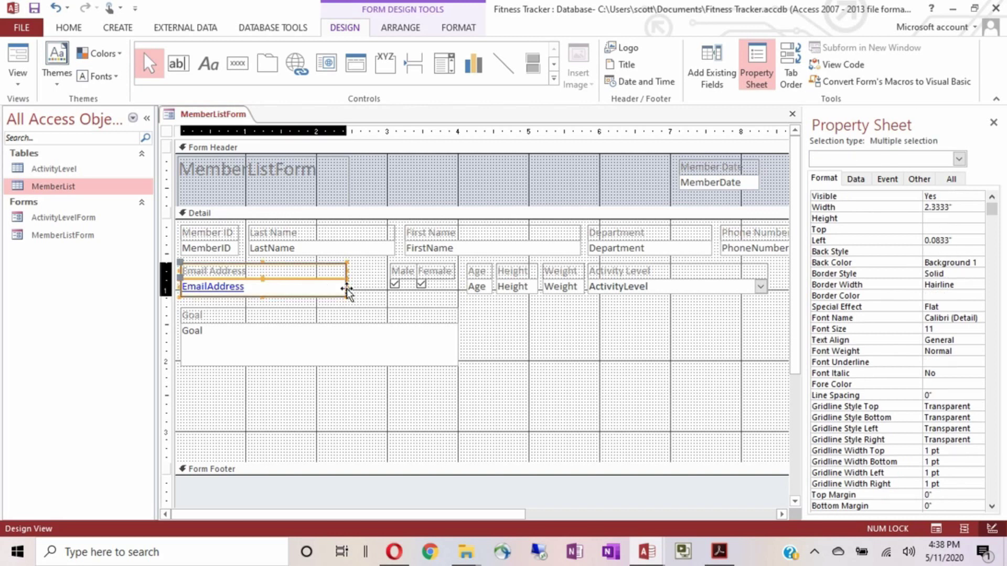
left_click_drag(347, 288, 382, 288)
left_click(521, 339)
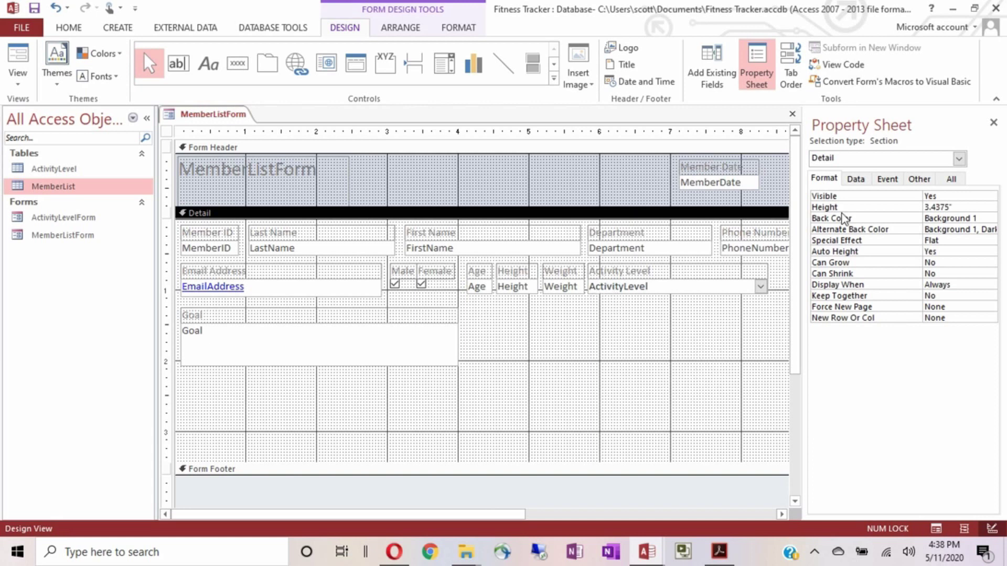
Step: Close the Property Sheet and trim the form's right edge to just past Phone Number
left_click(994, 122)
left_click_drag(872, 251, 948, 258)
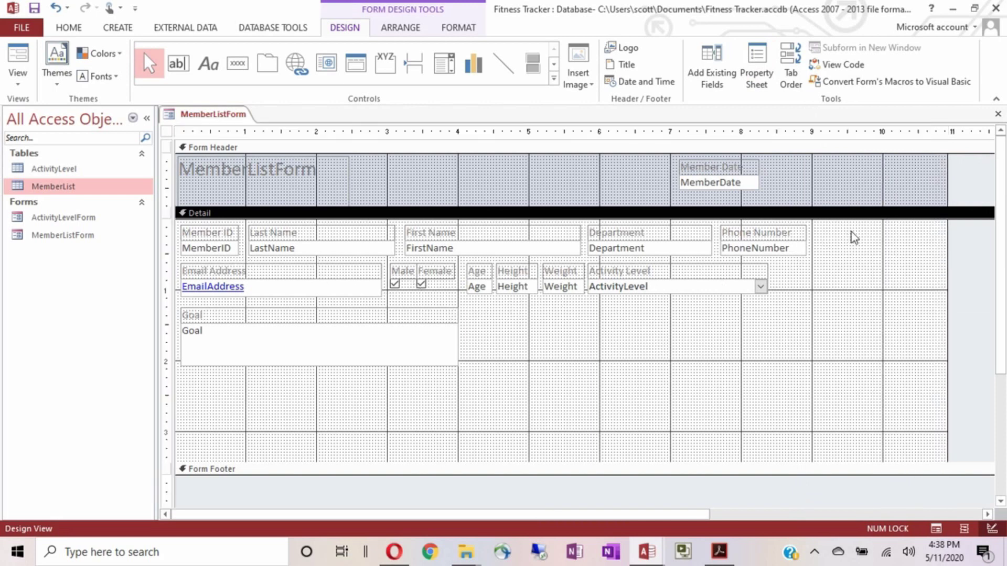
left_click_drag(948, 256, 883, 261)
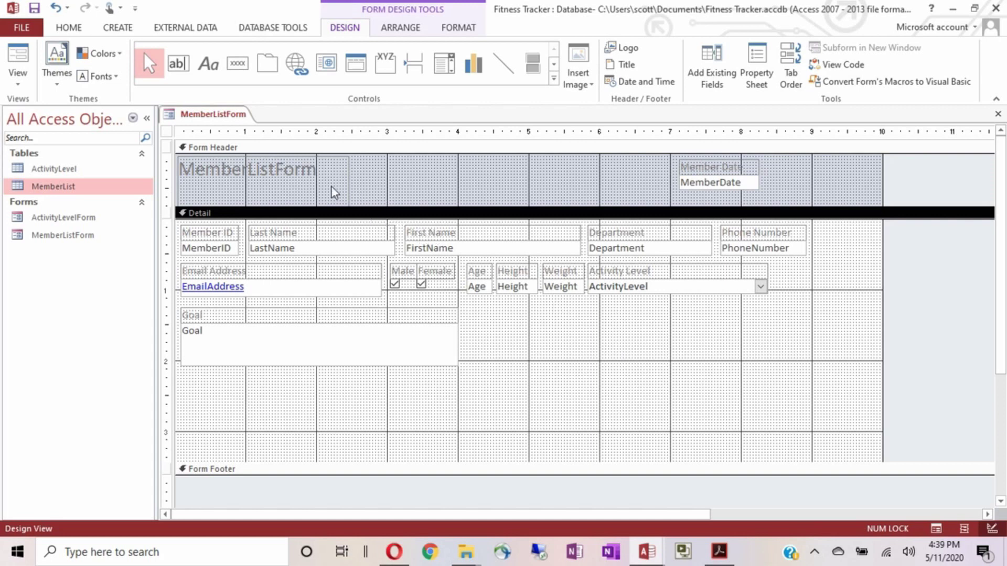
Step: Select the First Name, Last Name, Member ID and Department labels and the FirstName box in turn
left_click(420, 234)
left_click(288, 234)
left_click(202, 235)
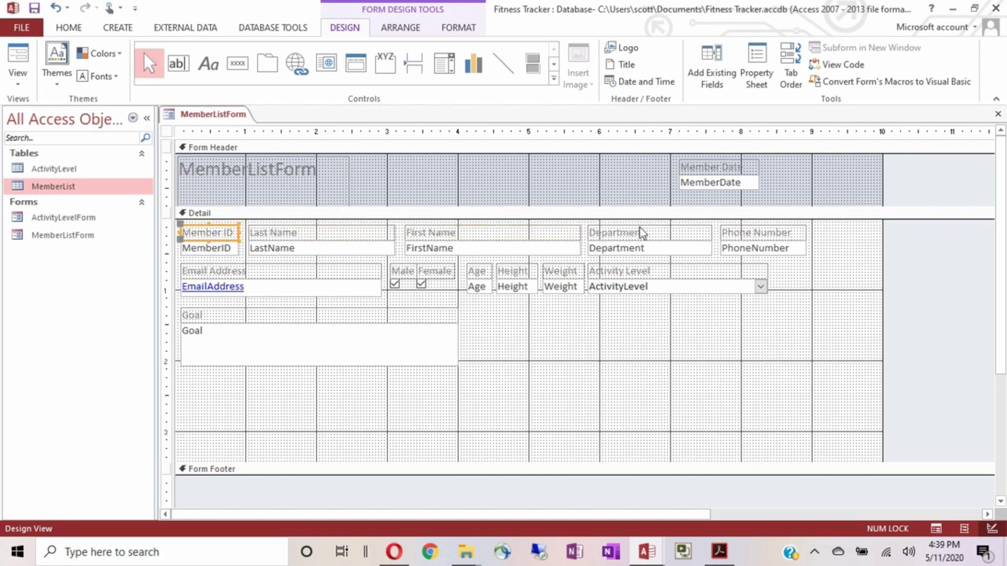
left_click(623, 234)
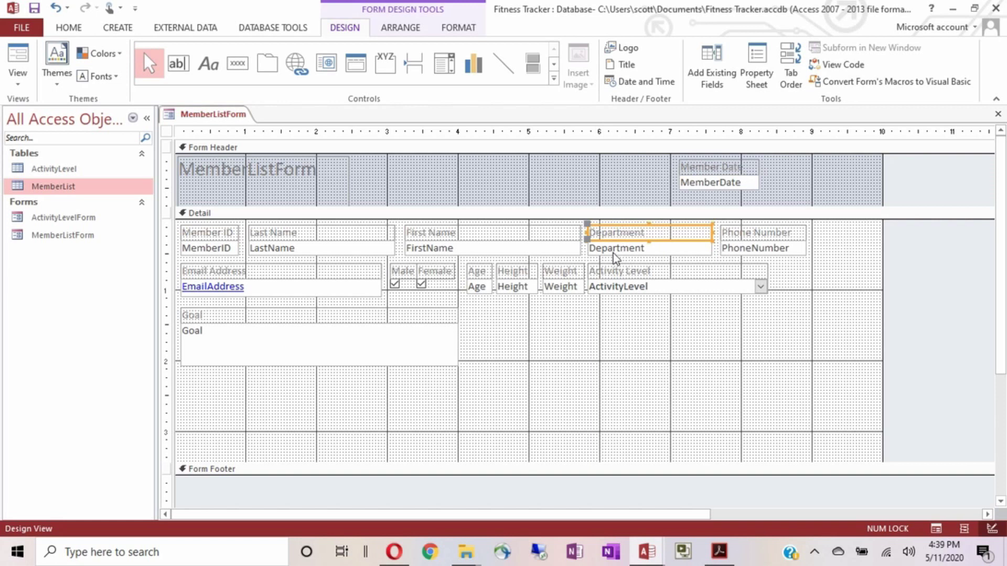
left_click(461, 250)
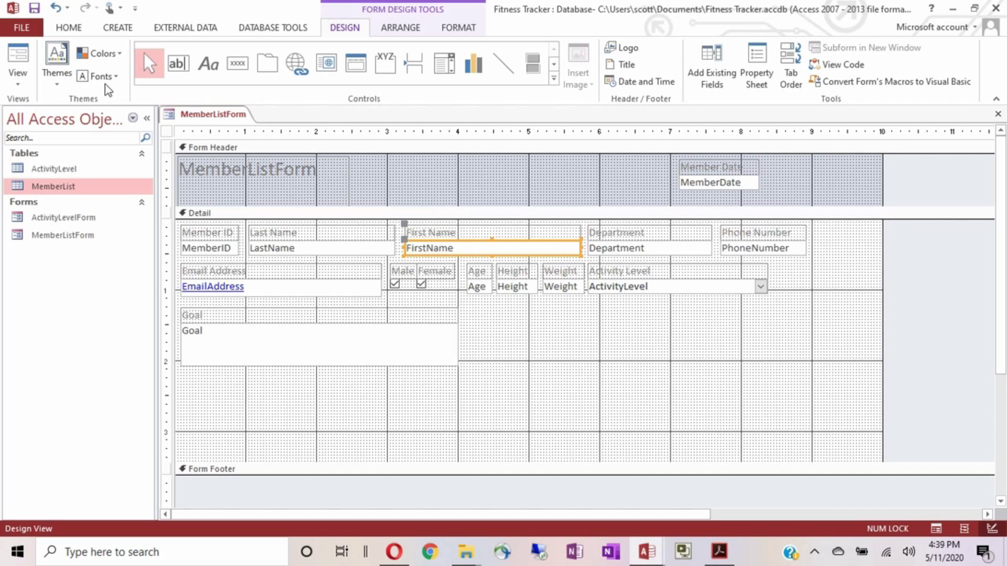
left_click(18, 57)
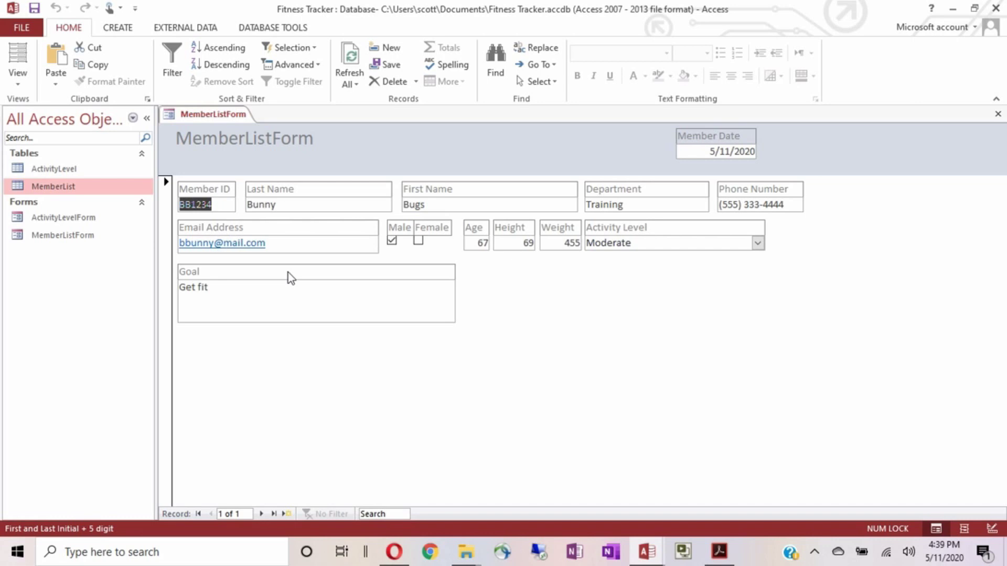
key("Tab")
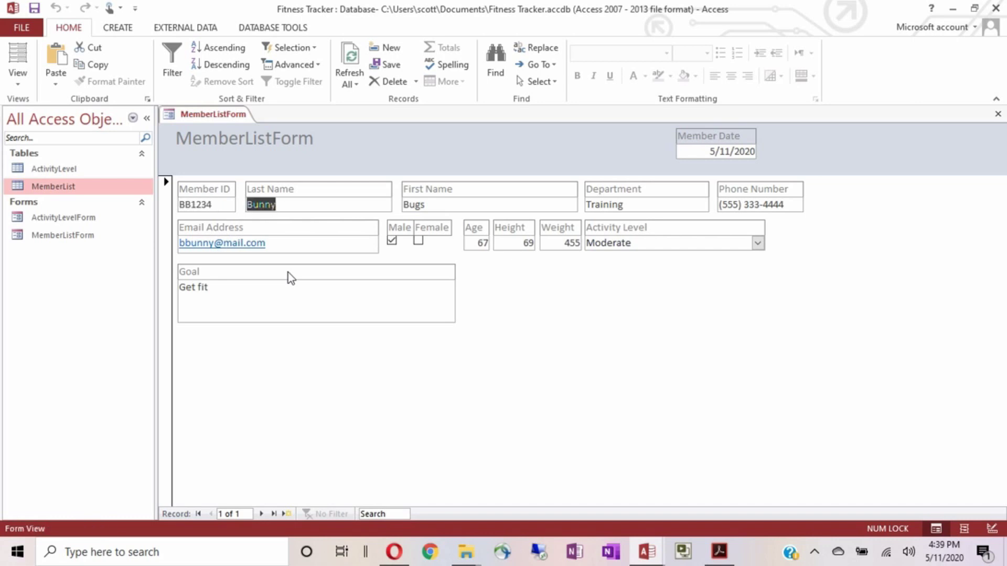
key("Tab")
key("Tab")
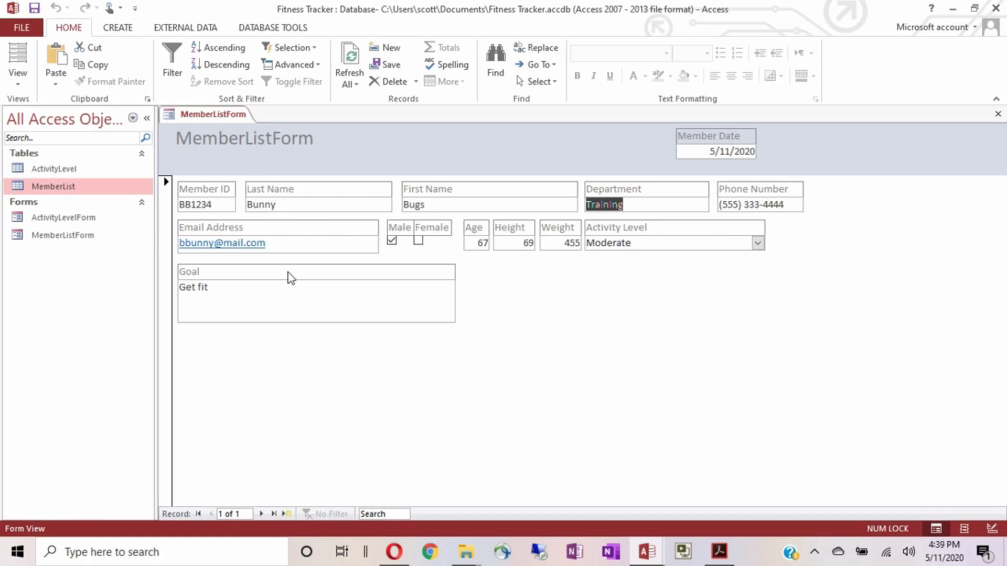
key("Tab")
key("Tab")
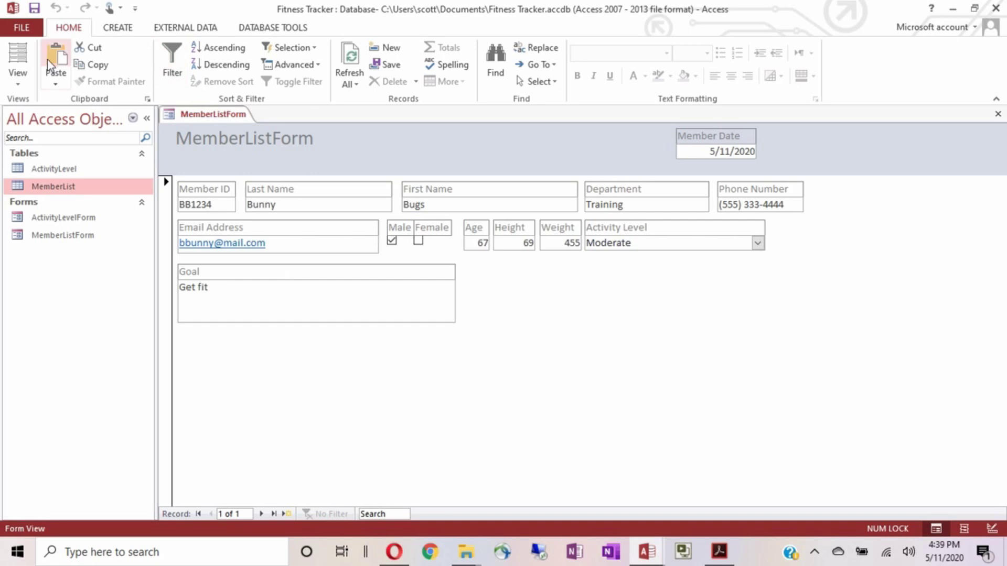
left_click(17, 57)
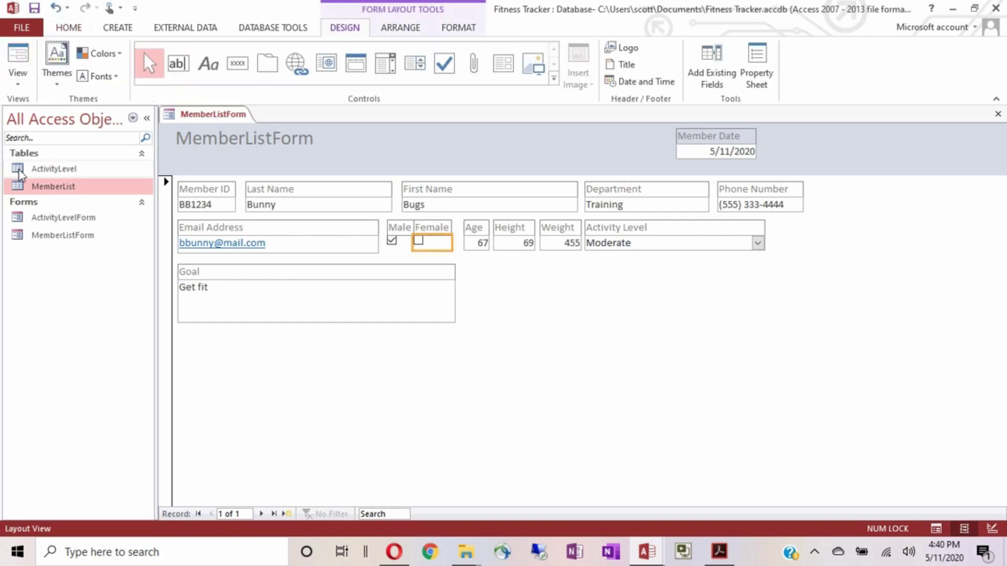
left_click(18, 79)
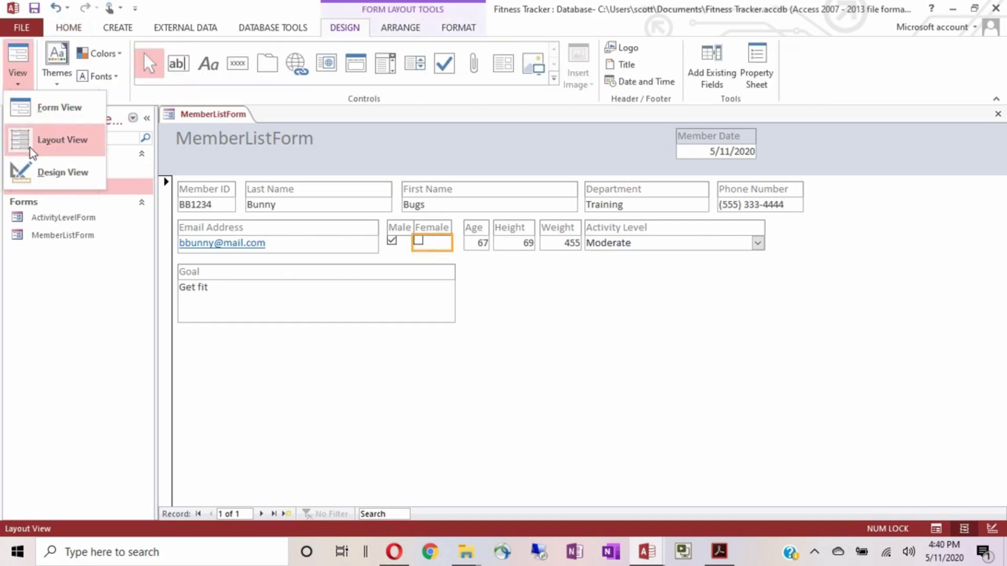
left_click(23, 176)
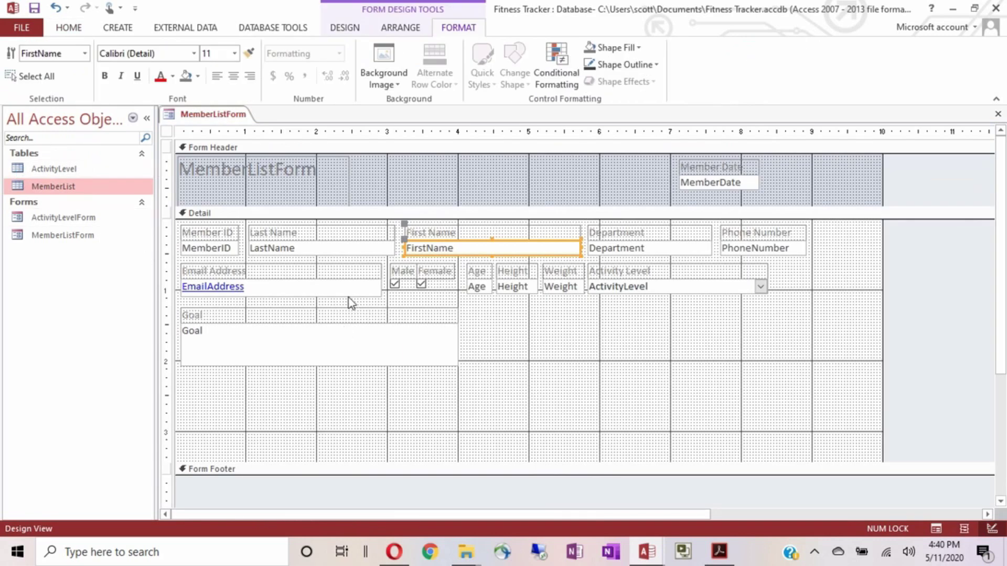
Step: Select every control on MemberListForm and show their shared Property Sheet
key("ctrl+a")
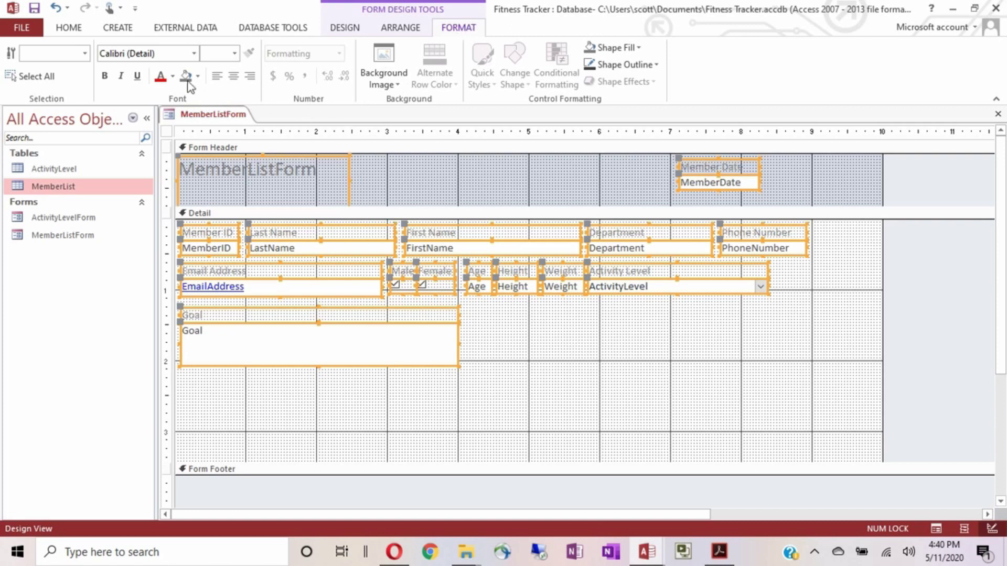
left_click(172, 77)
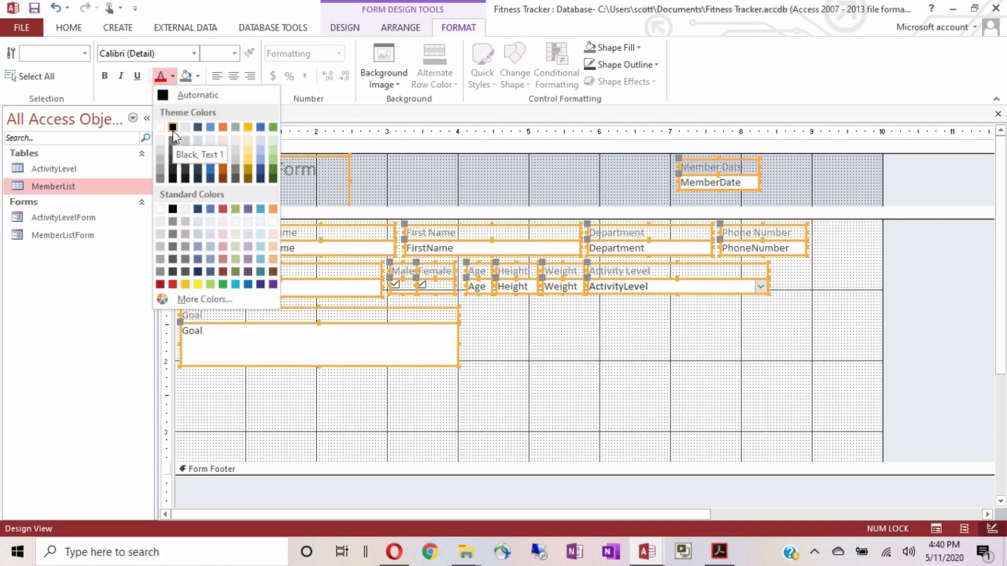
left_click(342, 29)
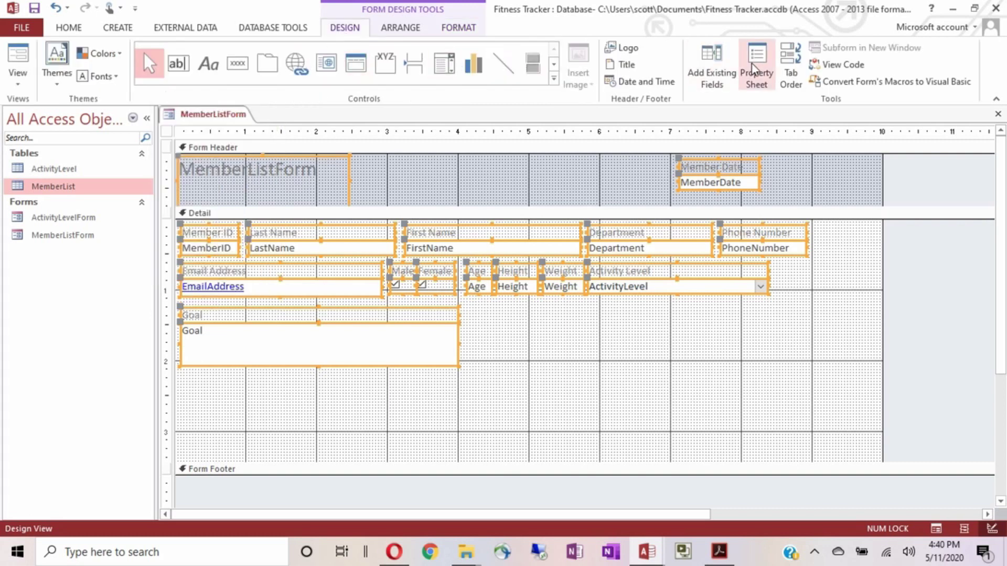
left_click(756, 64)
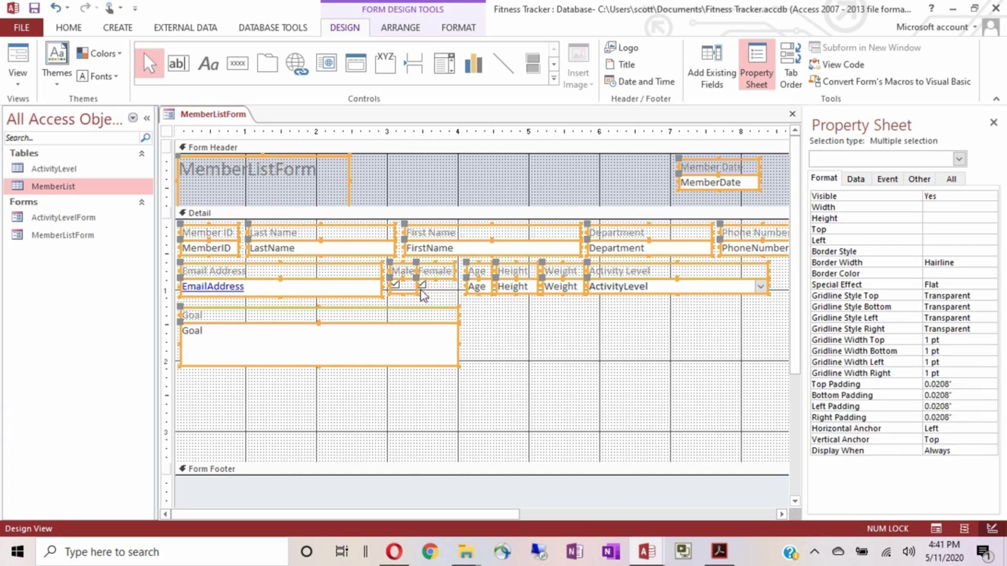
Step: Give all controls except the Male checkbox Fore Color Text 1, save, and switch to Form View
left_click(398, 289, "shift")
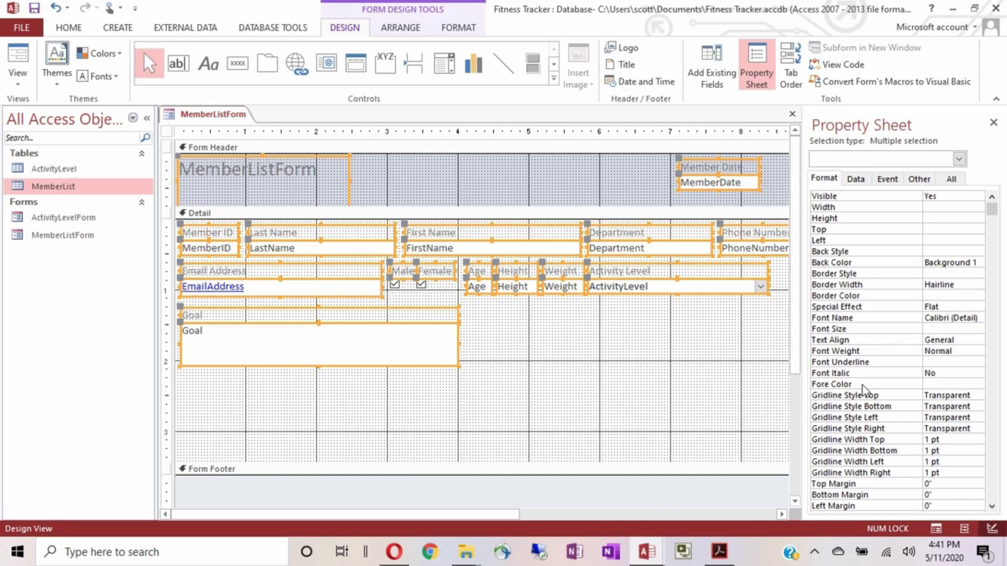
left_click(931, 384)
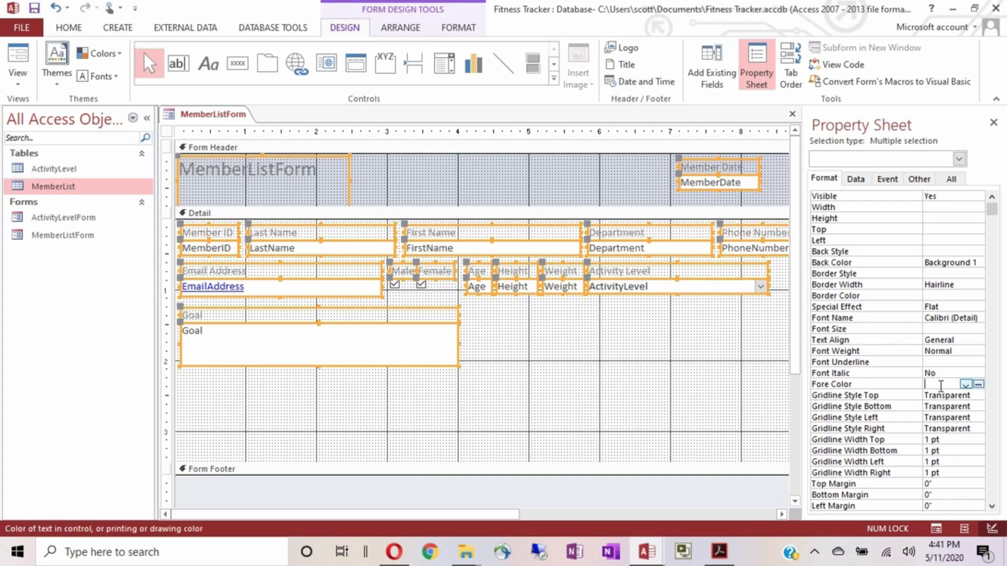
left_click(978, 386)
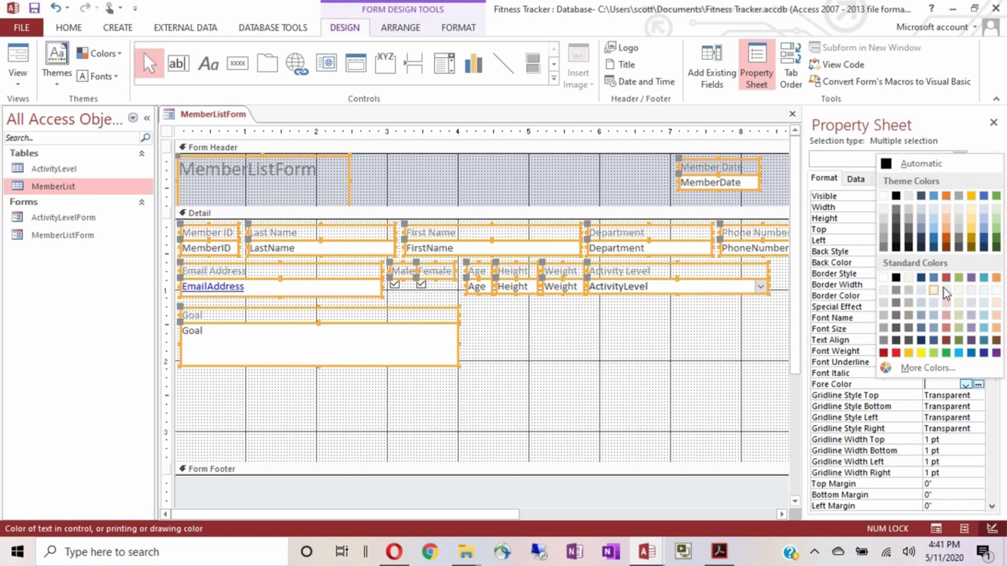
left_click(895, 197)
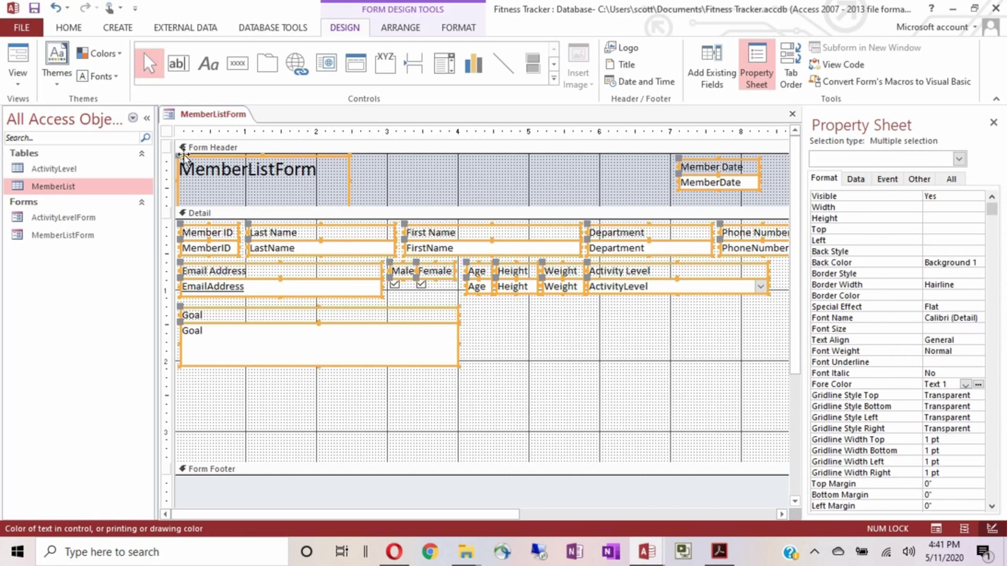
left_click(36, 14)
left_click(17, 54)
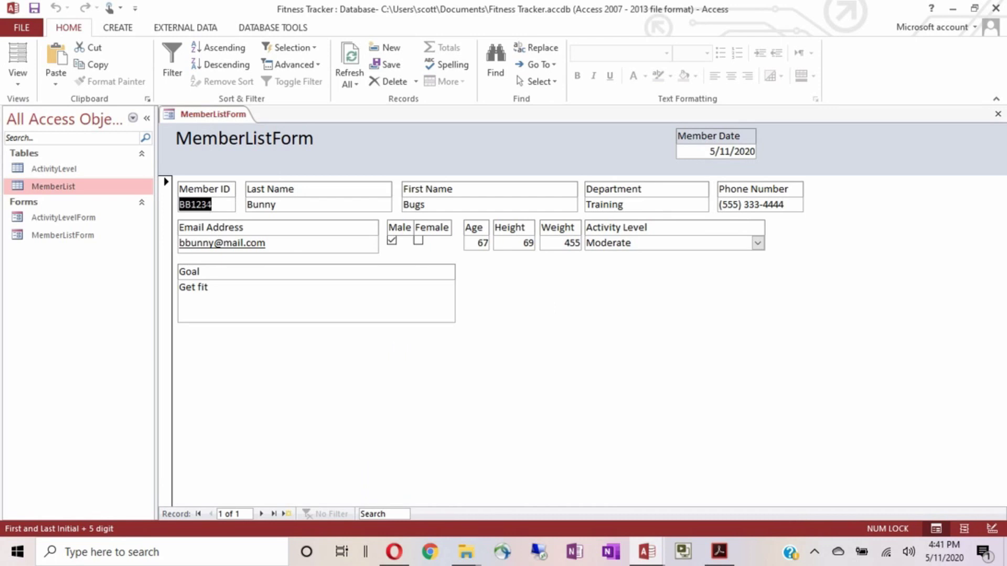
Step: Tab from Member ID through Last Name, First Name, Department, Phone Number and Female to test the order
key("Tab")
key("Tab")
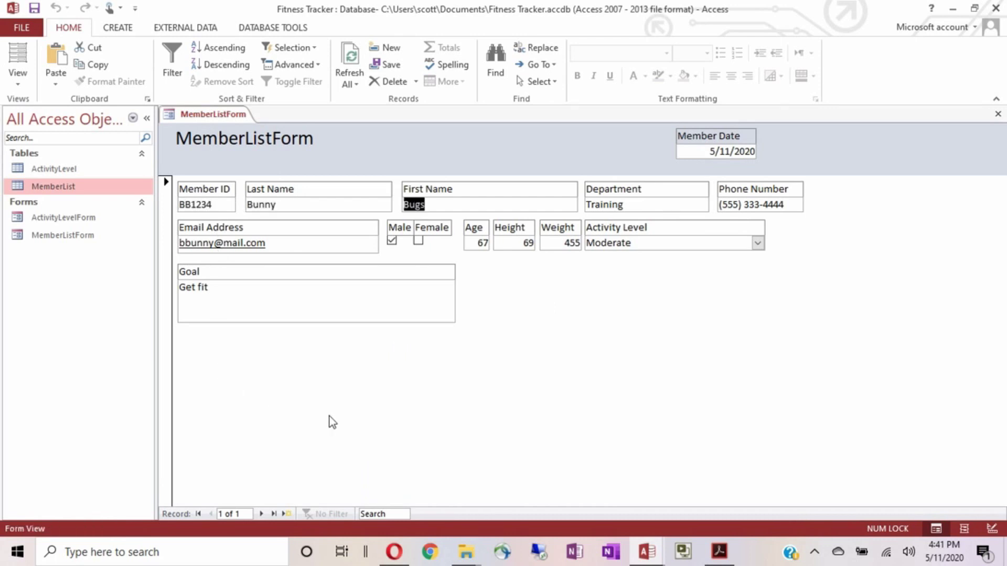
key("Tab")
key("Tab")
key("Tab")
key("Tab")
key("Tab")
key("Tab")
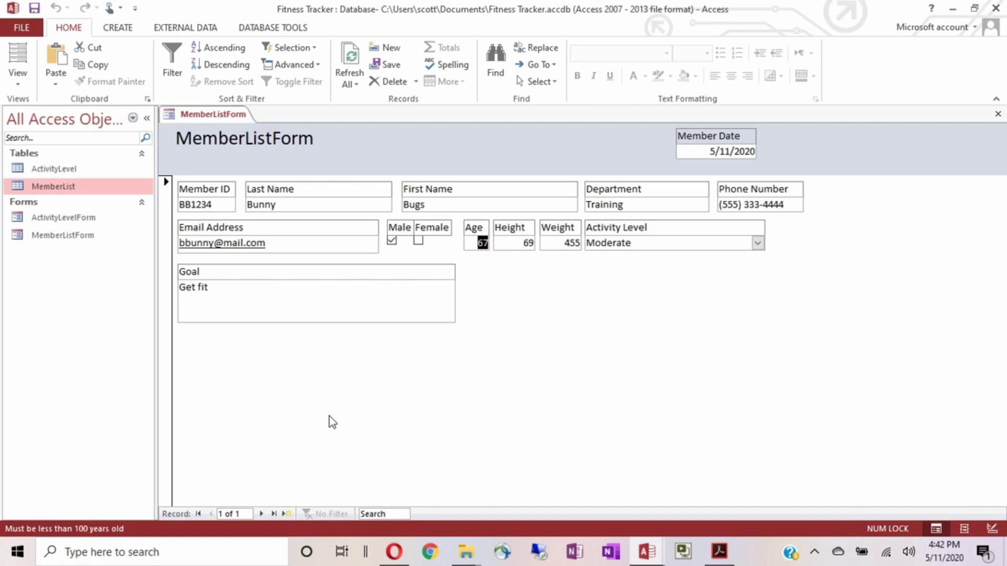
left_click(222, 205)
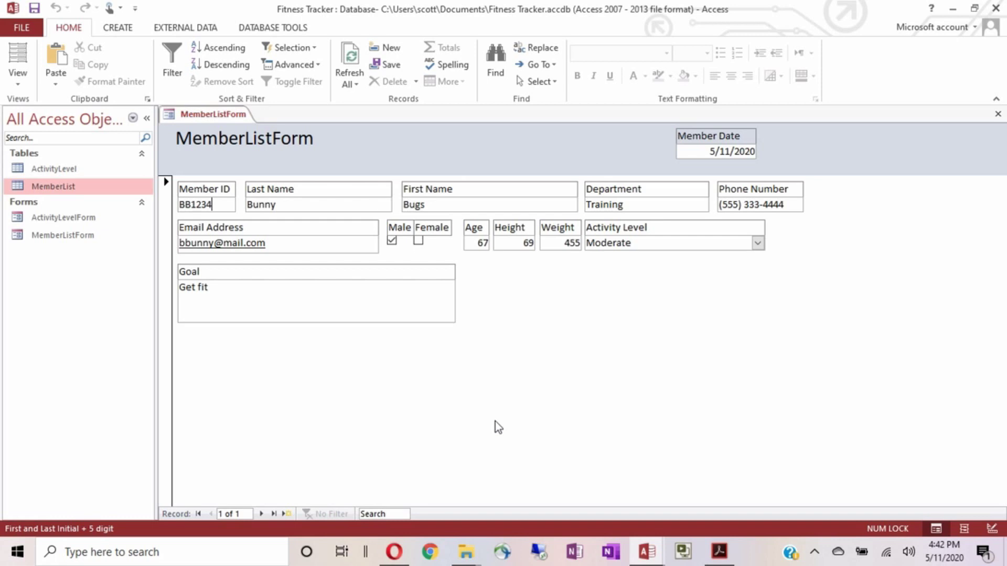
key("Tab")
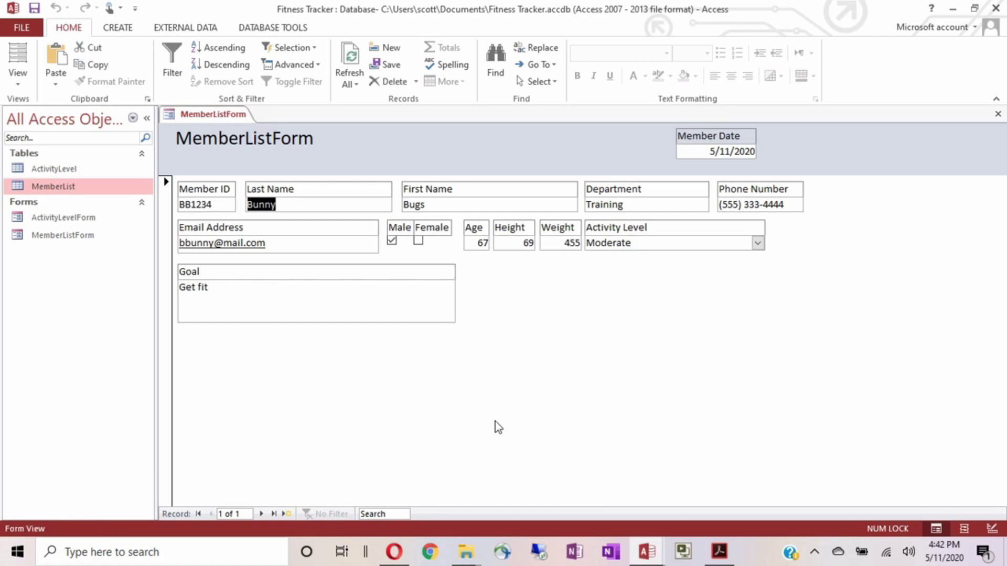
key("Tab")
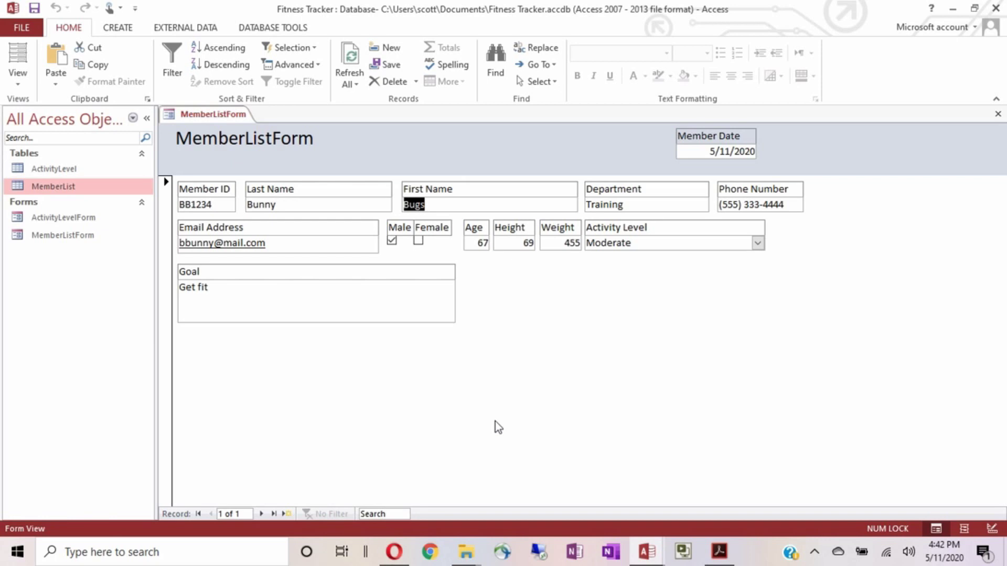
key("Tab")
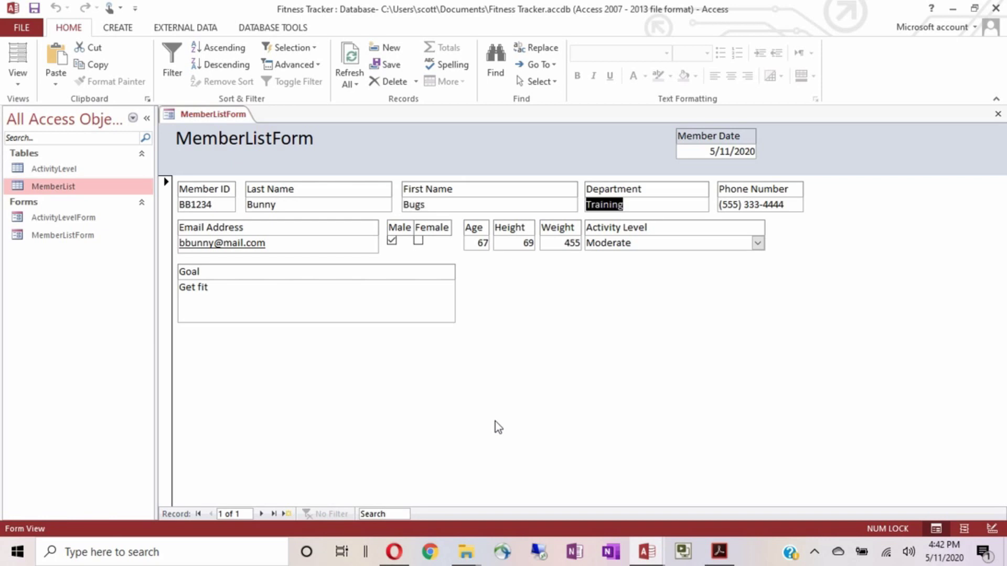
key("Tab")
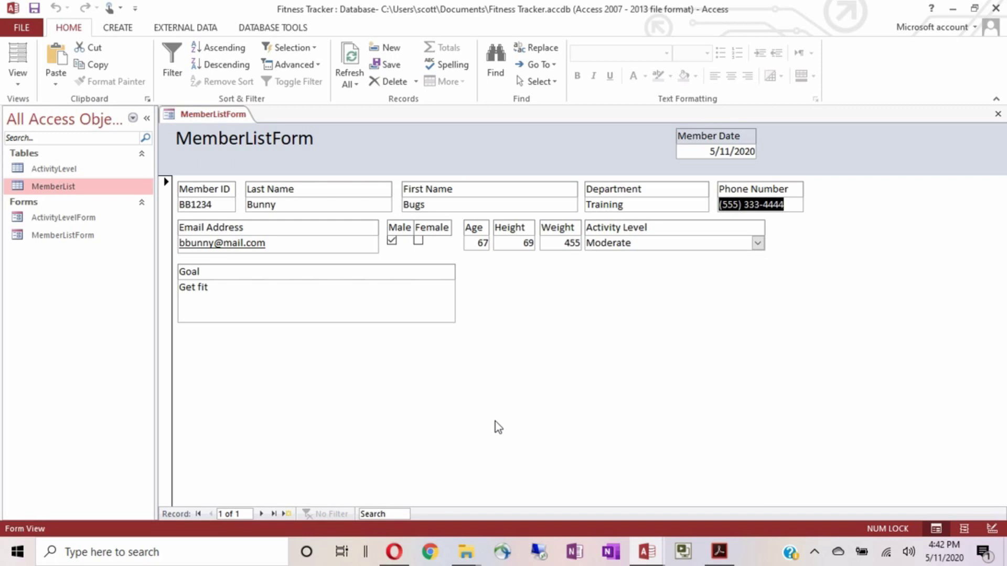
key("Home")
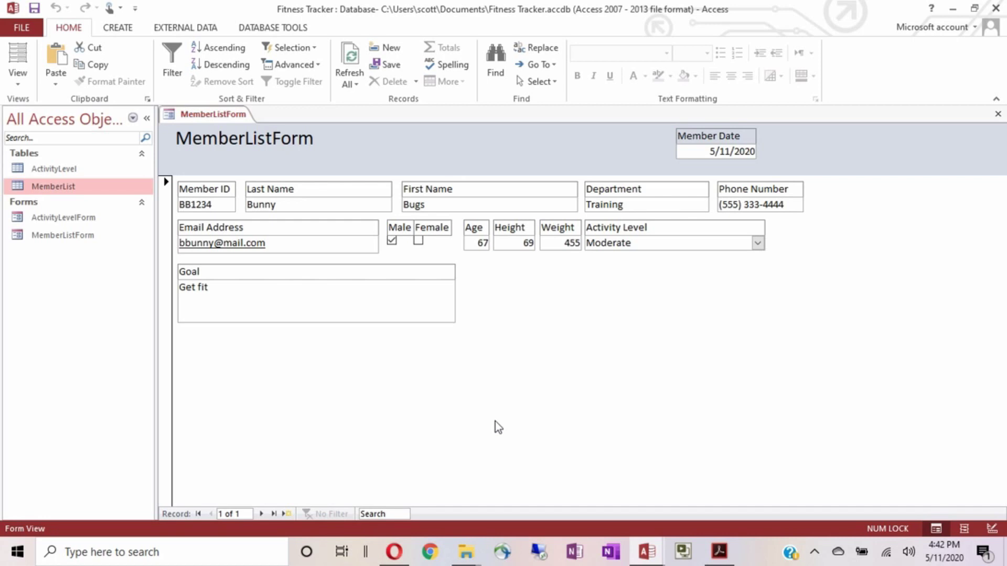
key("space")
key("space")
key("space")
key("space")
key("space")
key("space")
key("space")
key("space")
key("space")
key("space")
key("Tab")
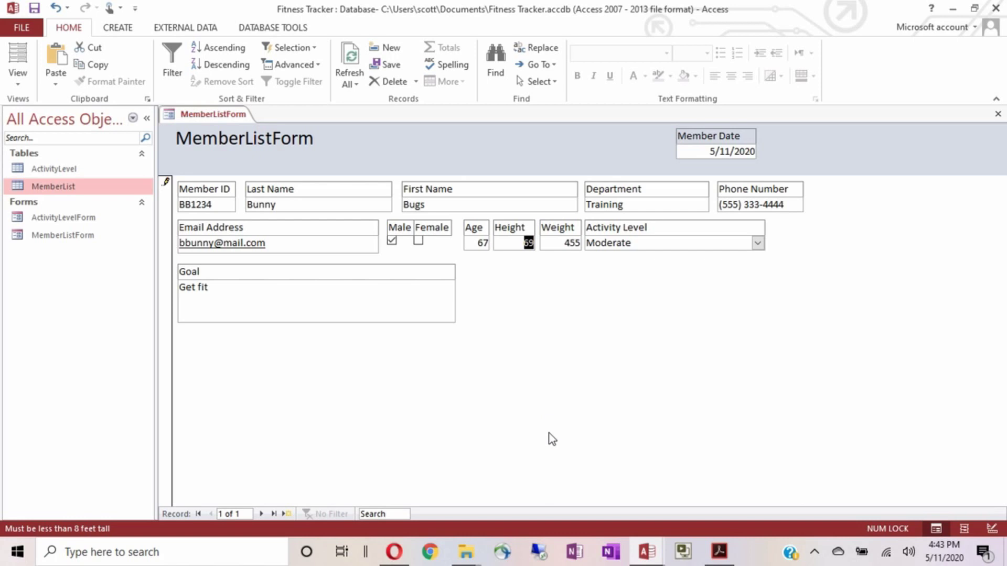
right_click(202, 115)
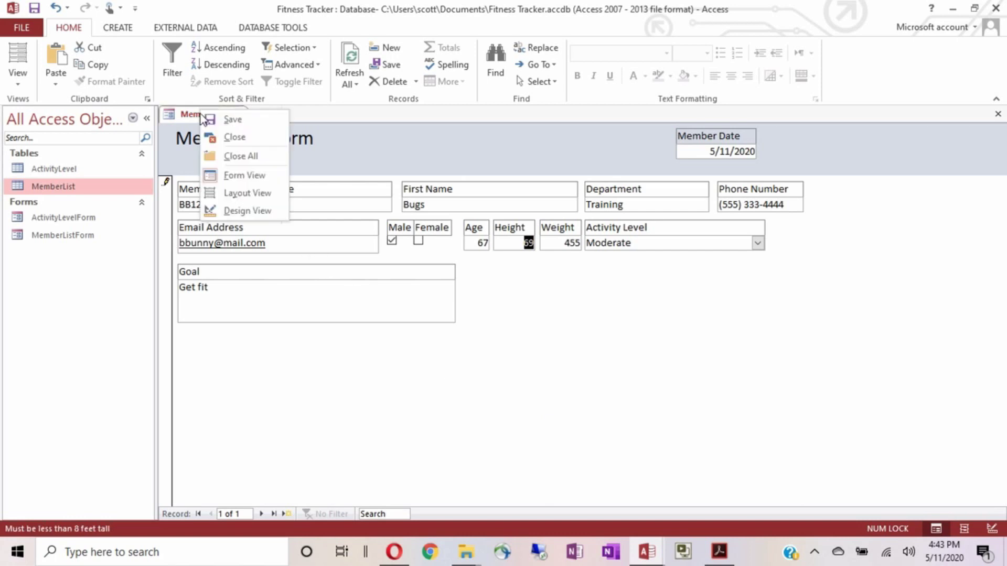
Step: Return to Design View and select all Detail section controls with a selection rectangle
left_click(226, 211)
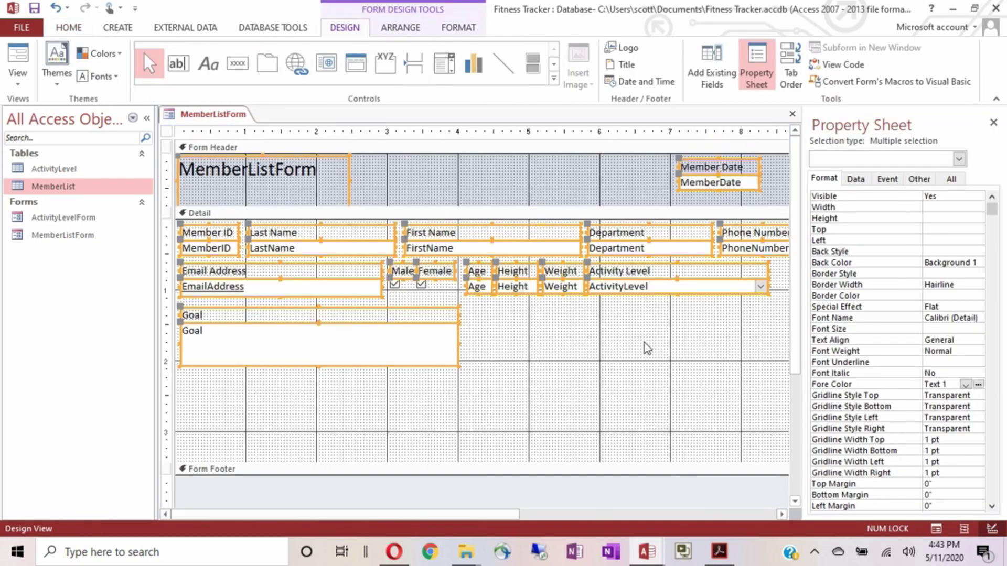
left_click(569, 376)
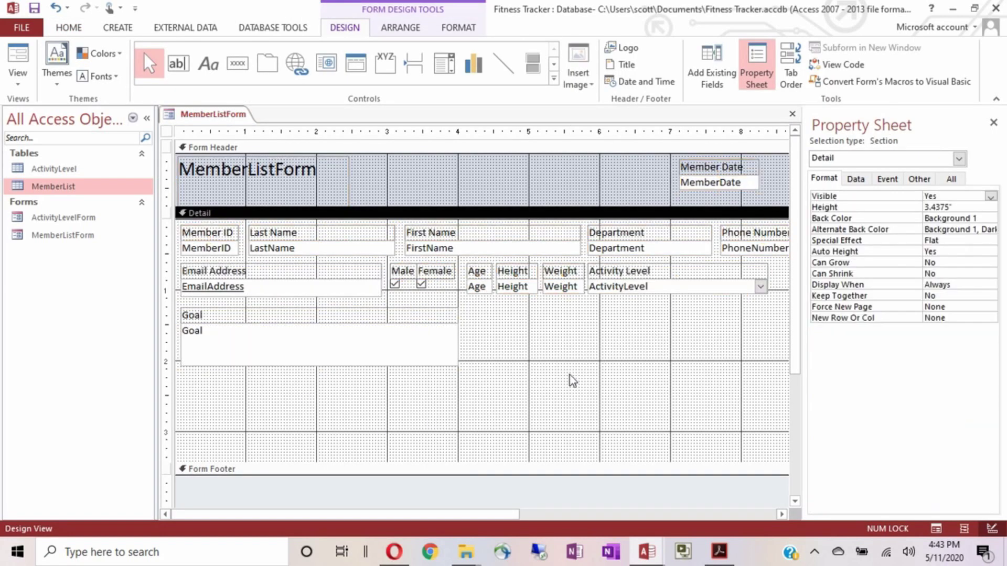
left_click_drag(191, 405, 779, 235)
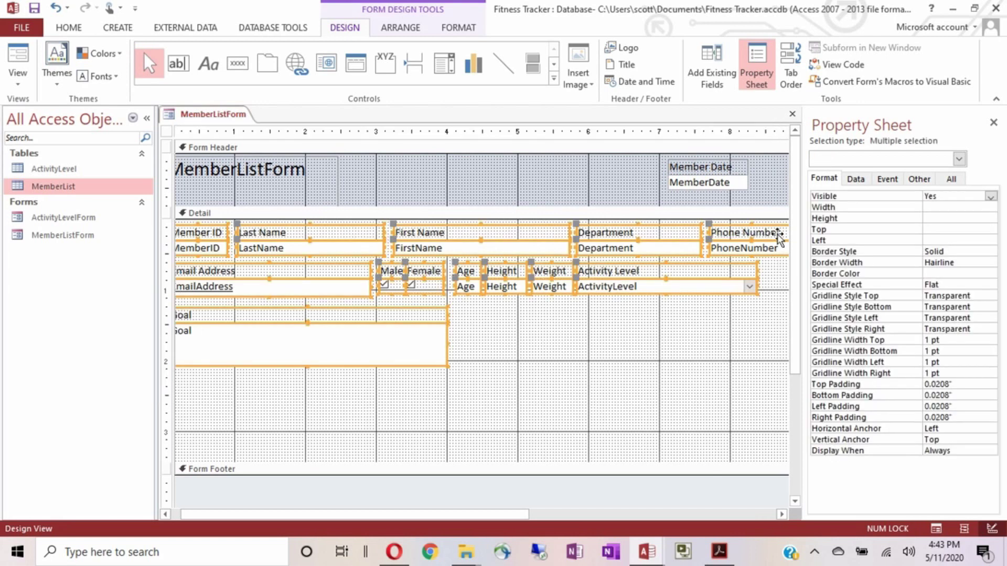
right_click(695, 291)
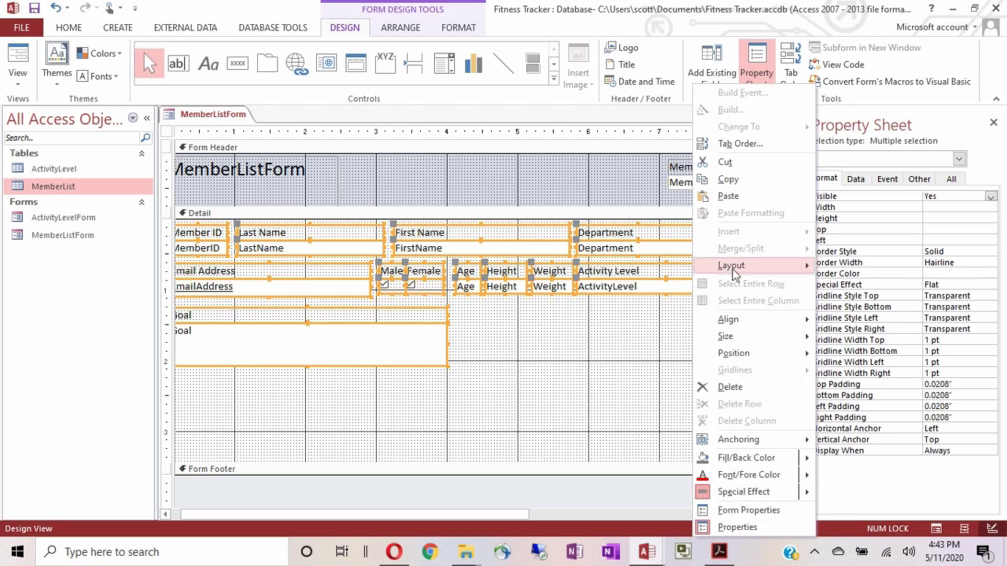
Step: Set the custom tab order: EmailAddress after PhoneNumber, Age after Female, ActivityLevel after Weight
left_click(767, 146)
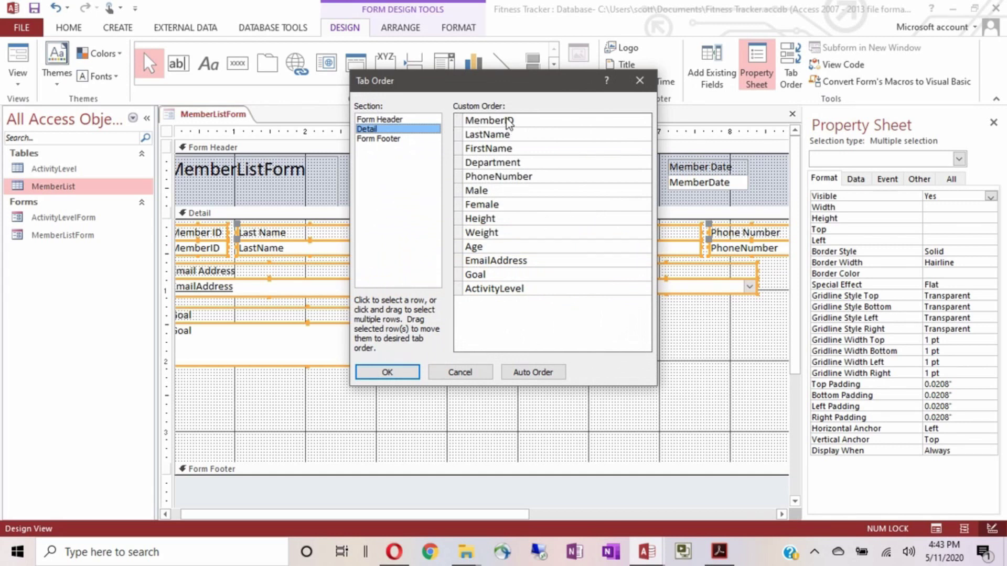
left_click_drag(500, 77, 826, 89)
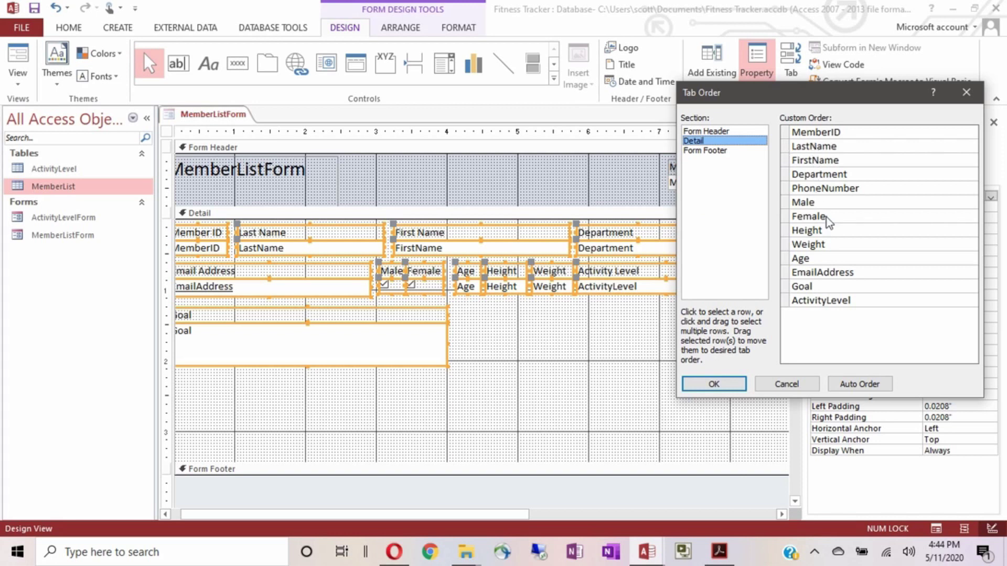
left_click(788, 271)
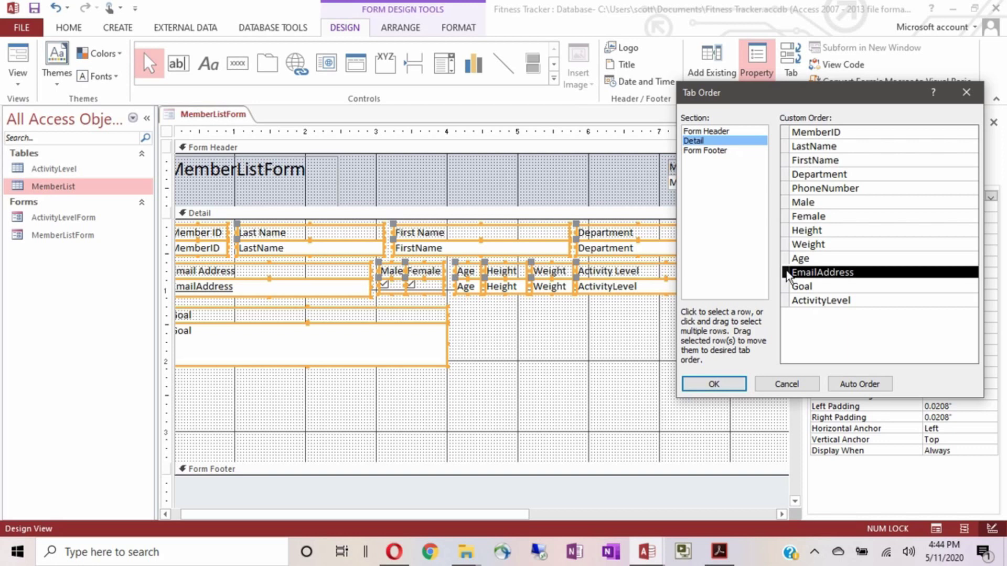
left_click_drag(788, 276, 784, 215)
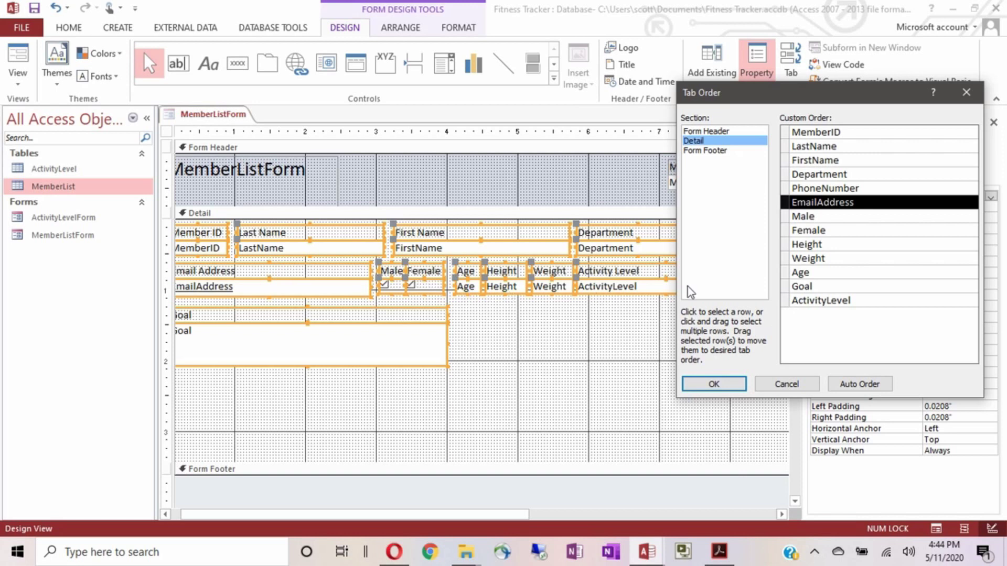
left_click(785, 272)
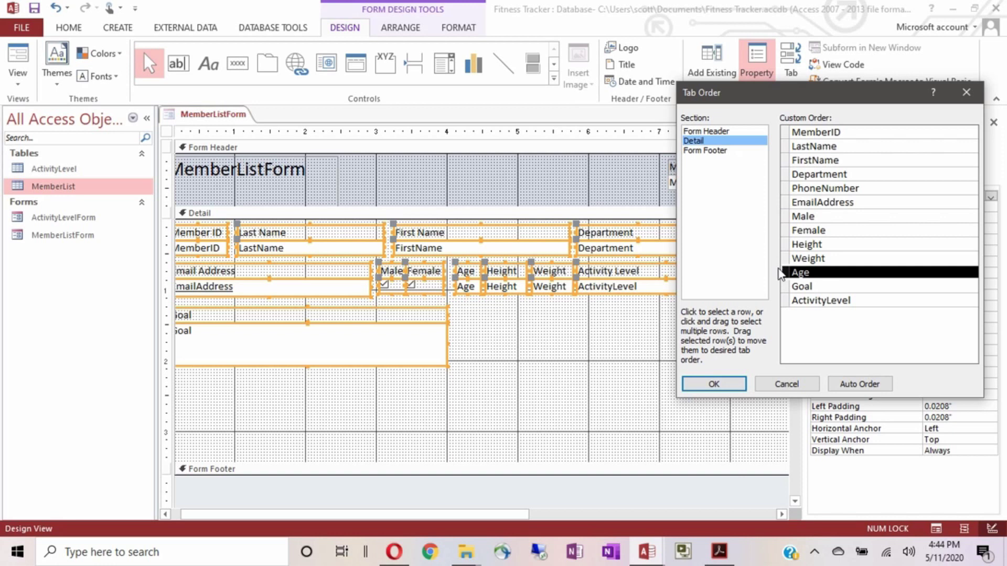
left_click_drag(785, 271, 785, 254)
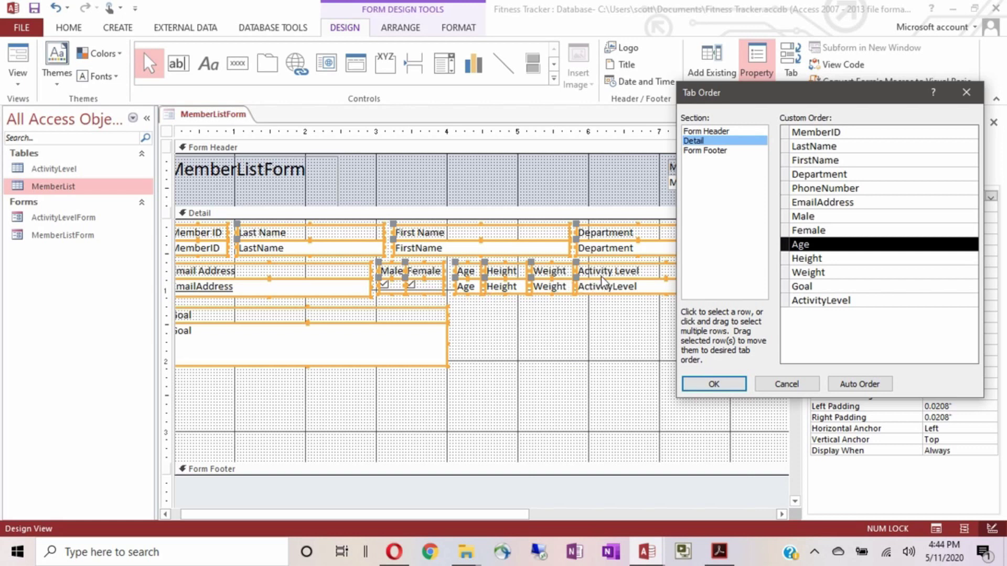
left_click(787, 301)
left_click_drag(787, 303, 787, 292)
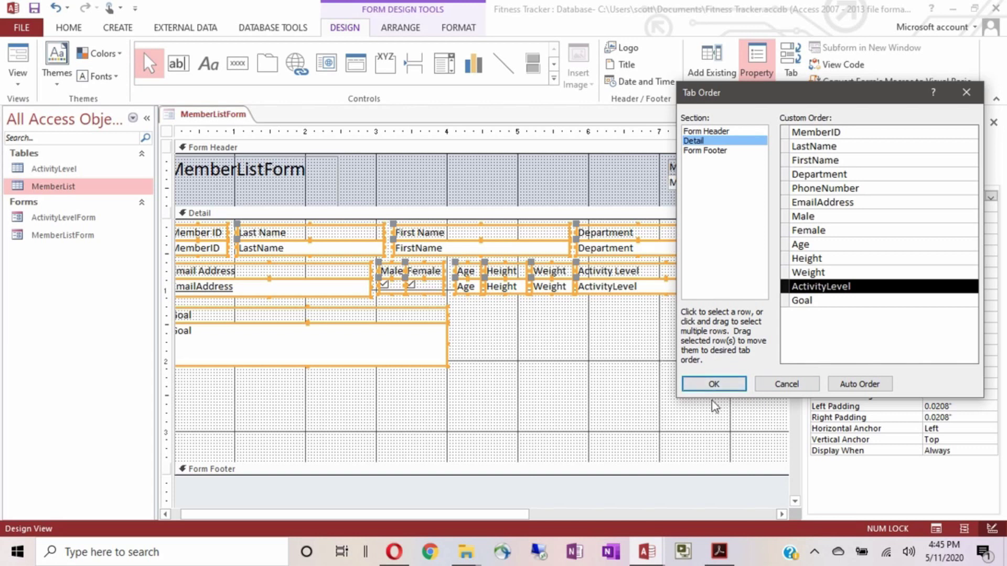
left_click(714, 387)
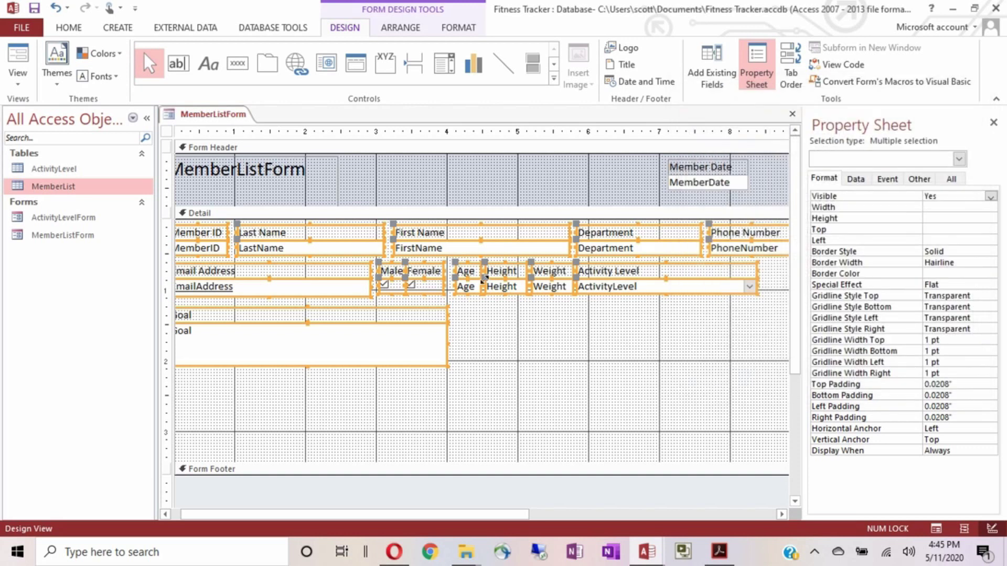
Step: In Form View, Tab through every field of record 1 to confirm the order, reaching a blank record
left_click(20, 58)
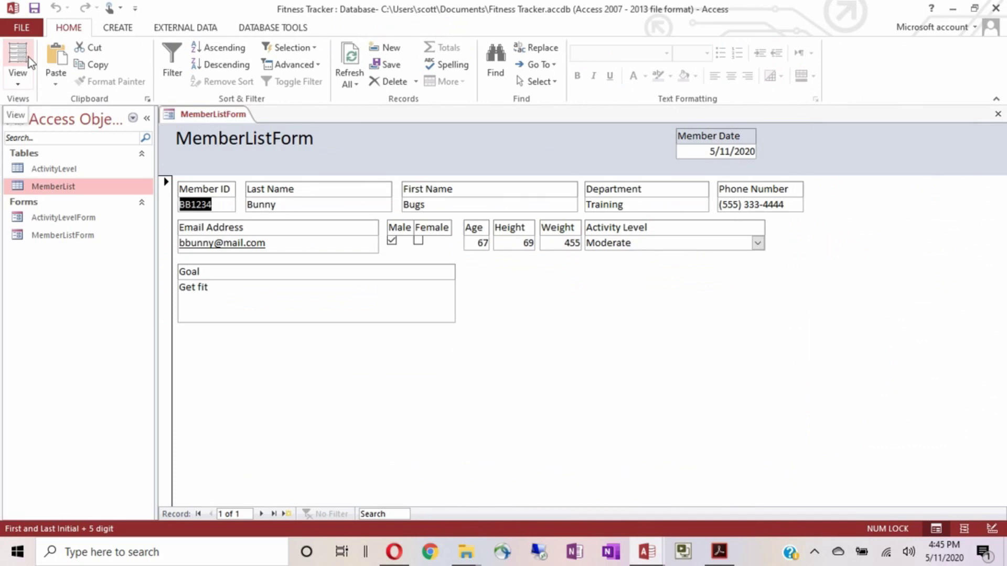
key("Tab")
key("Tab")
key("Tab")
key("Tab")
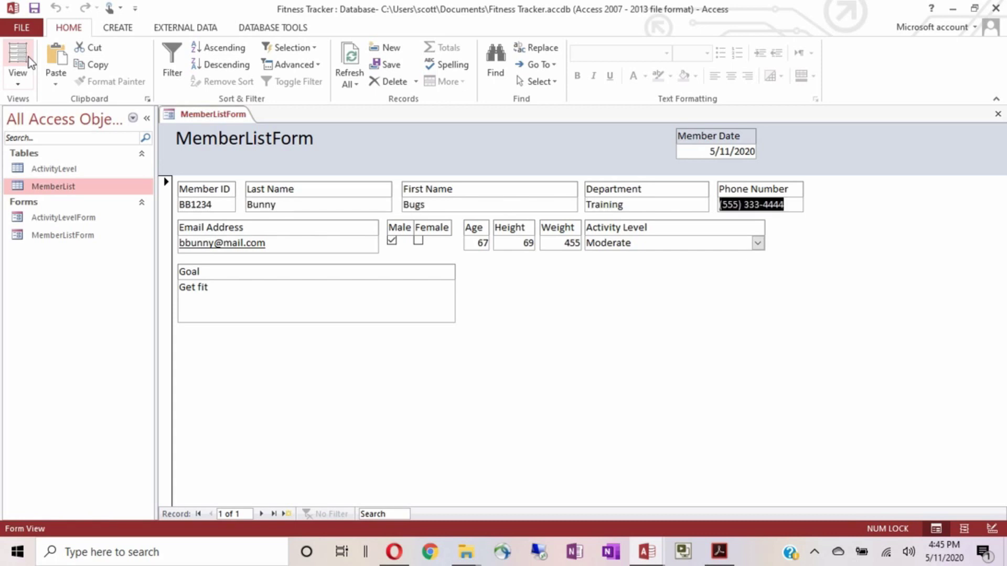
key("Tab")
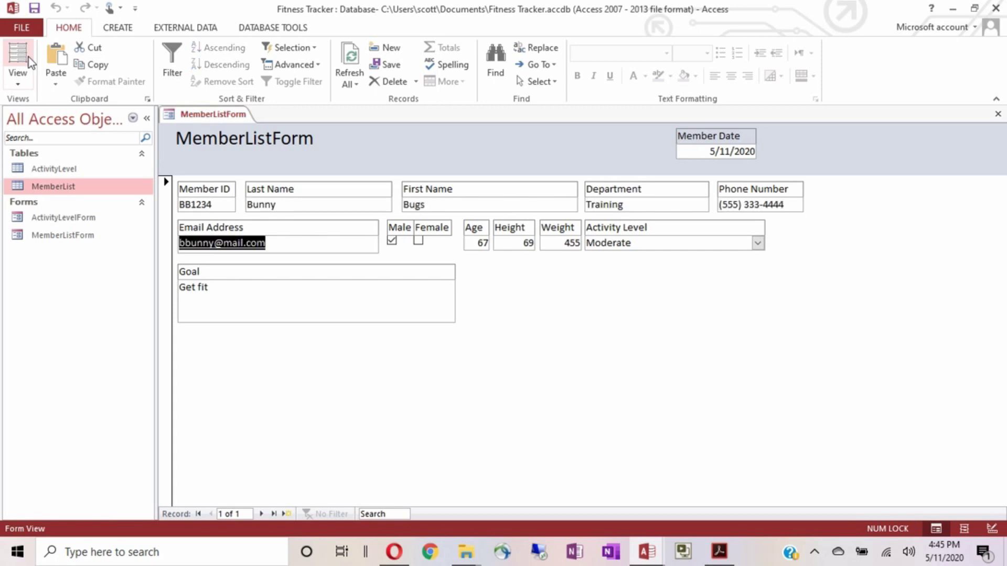
key("Tab")
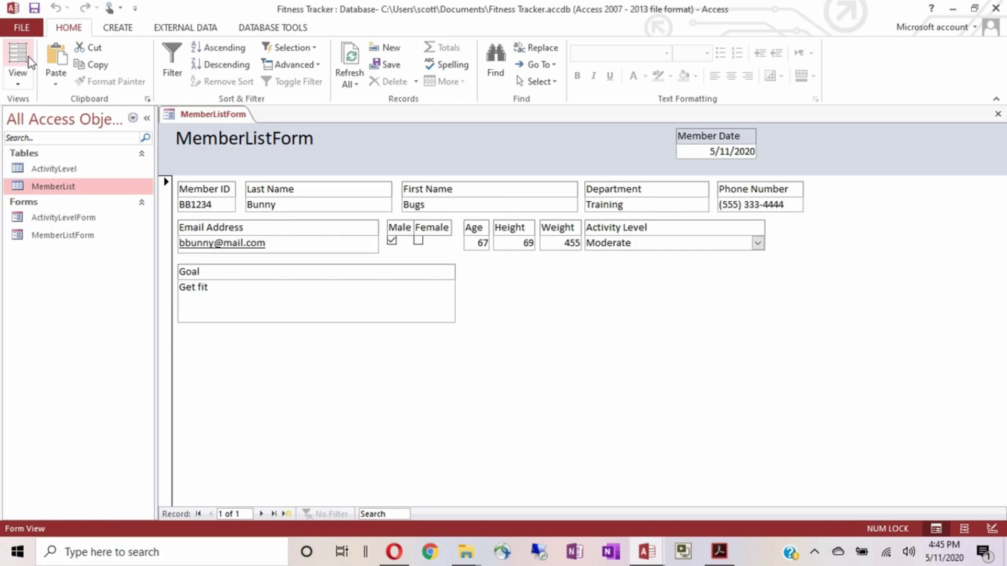
key("Tab")
key("Tab")
key("Tab")
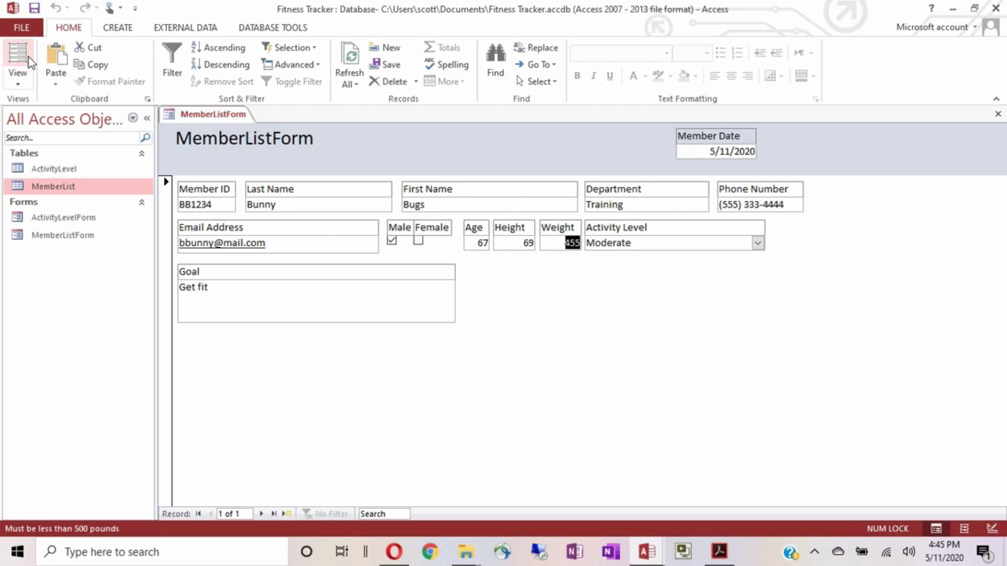
key("Tab")
key("Tab")
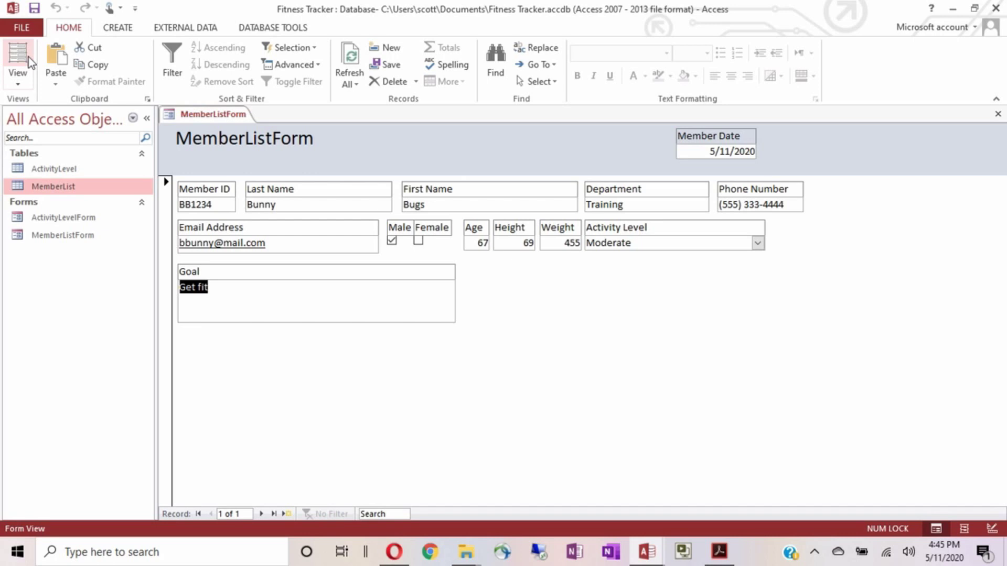
key("Tab")
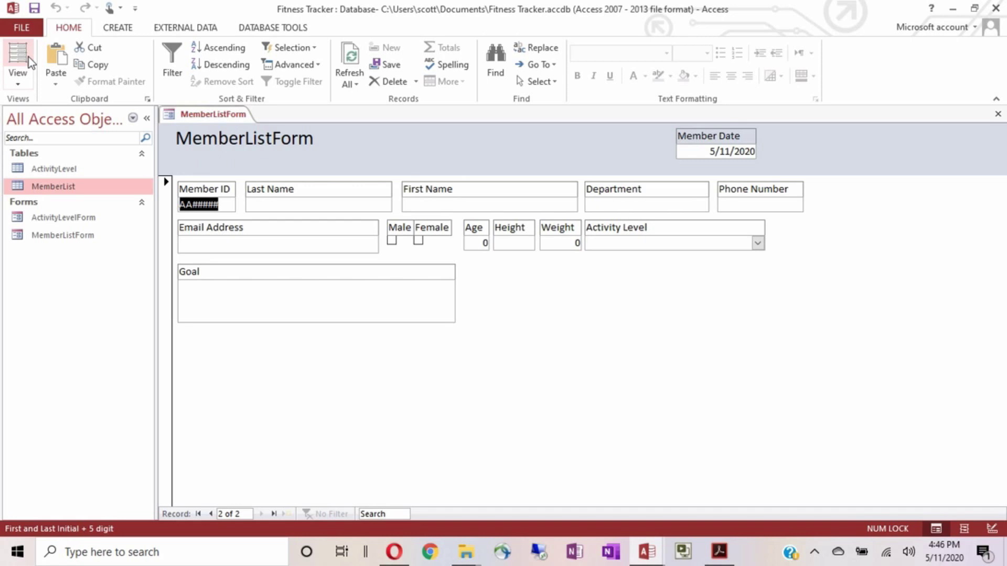
Step: Enter the new member's ID and begin typing the last name
type("TD")
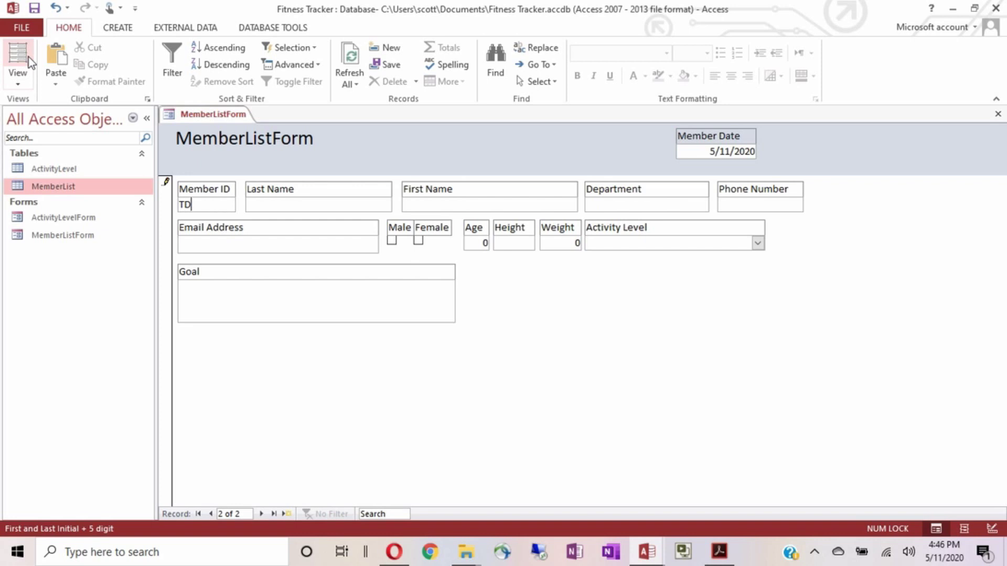
type("1234")
key("Tab")
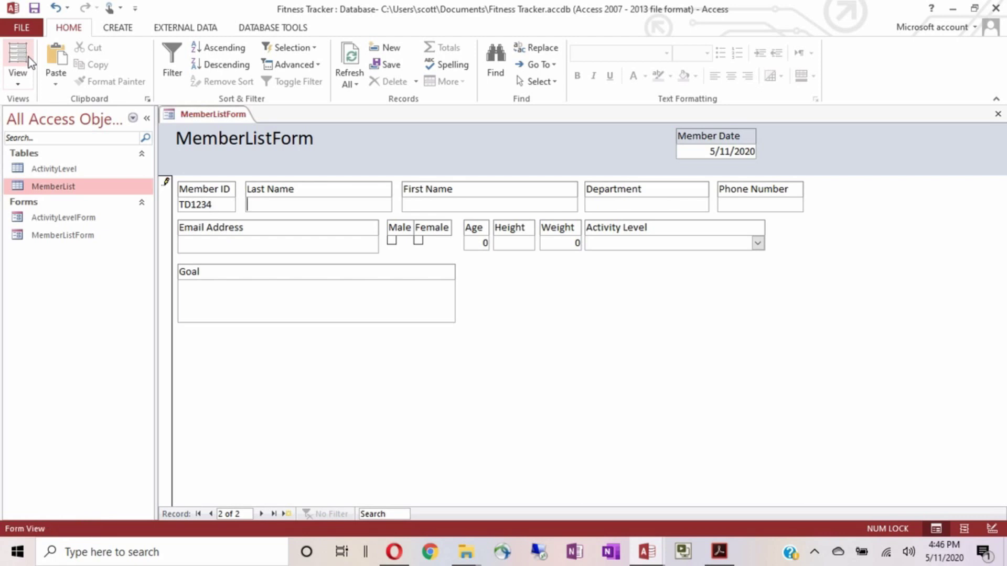
type("She")
key("shift+Tab")
key("shift+Tab")
key("shift+Tab")
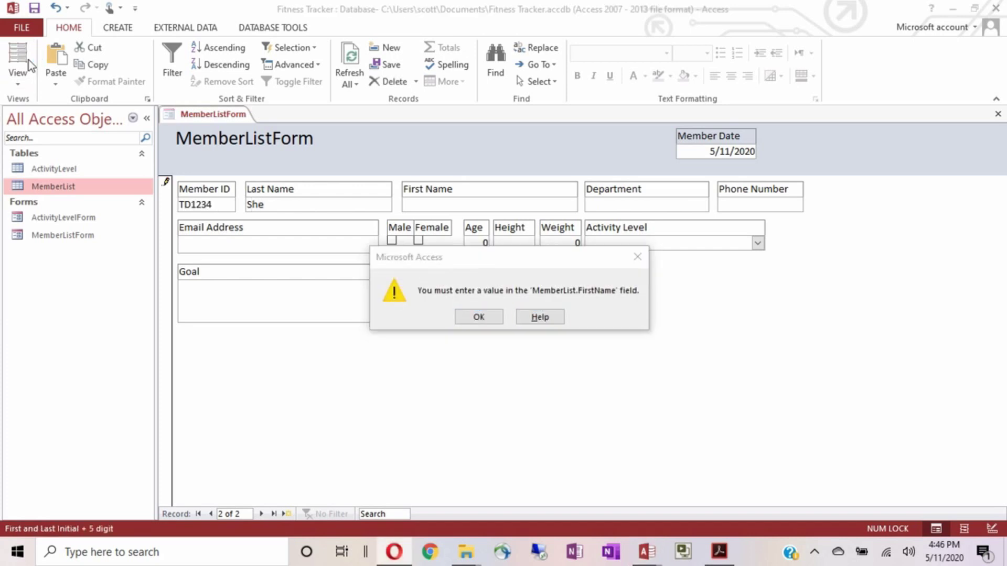
Step: Dismiss the first-name warning, fix the ID's first letter, and finish the last name
left_click(479, 316)
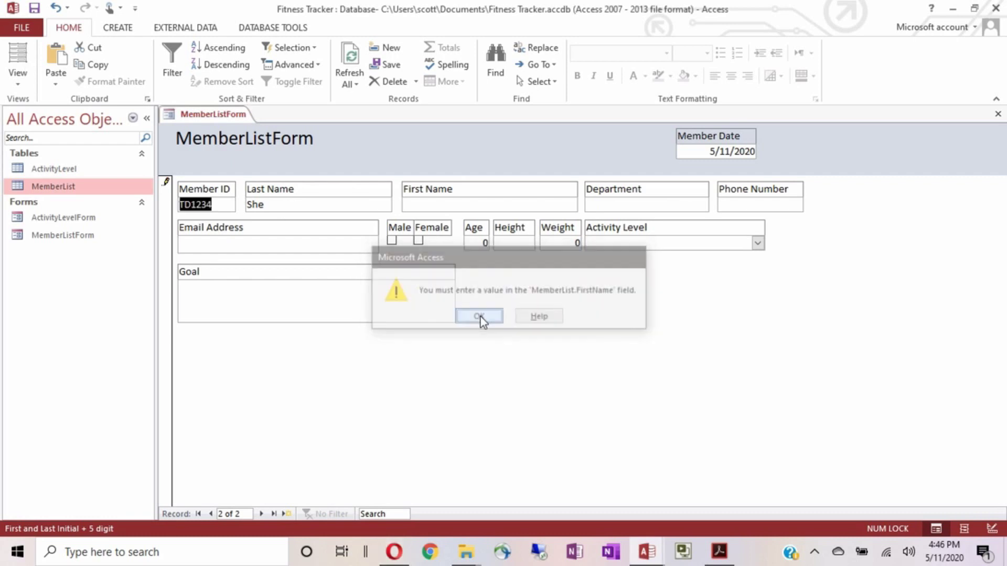
left_click(184, 206)
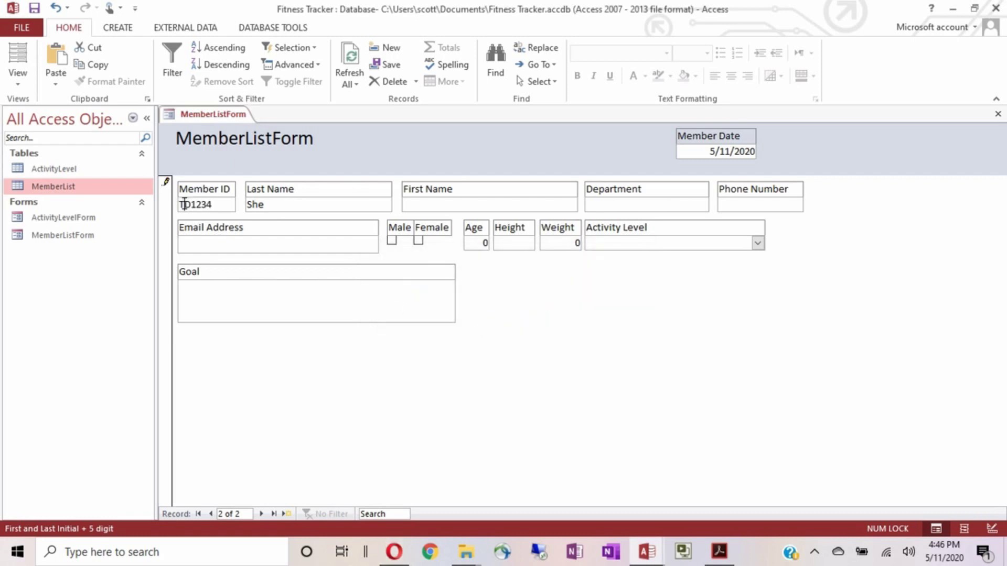
key("BackSpace")
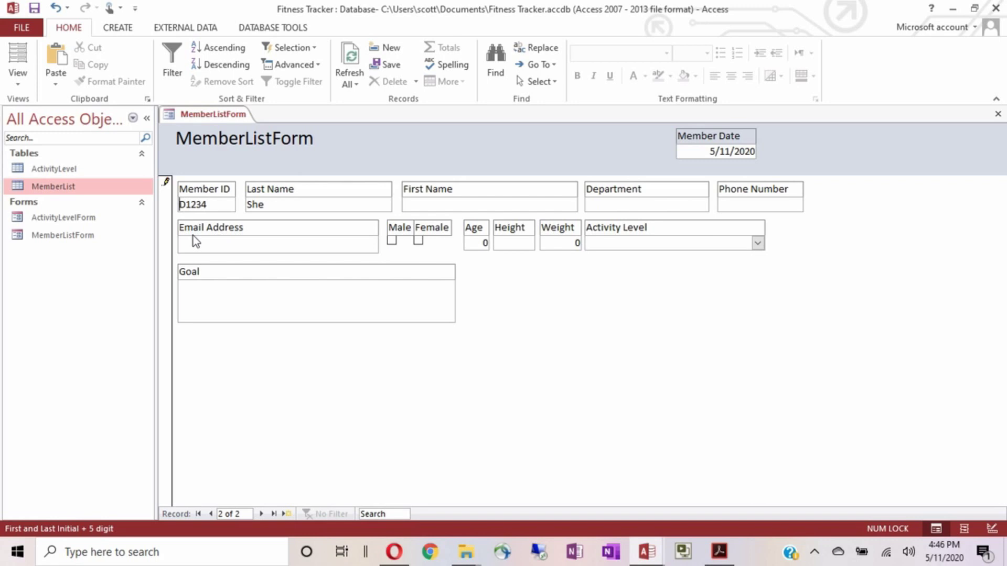
key("Tab")
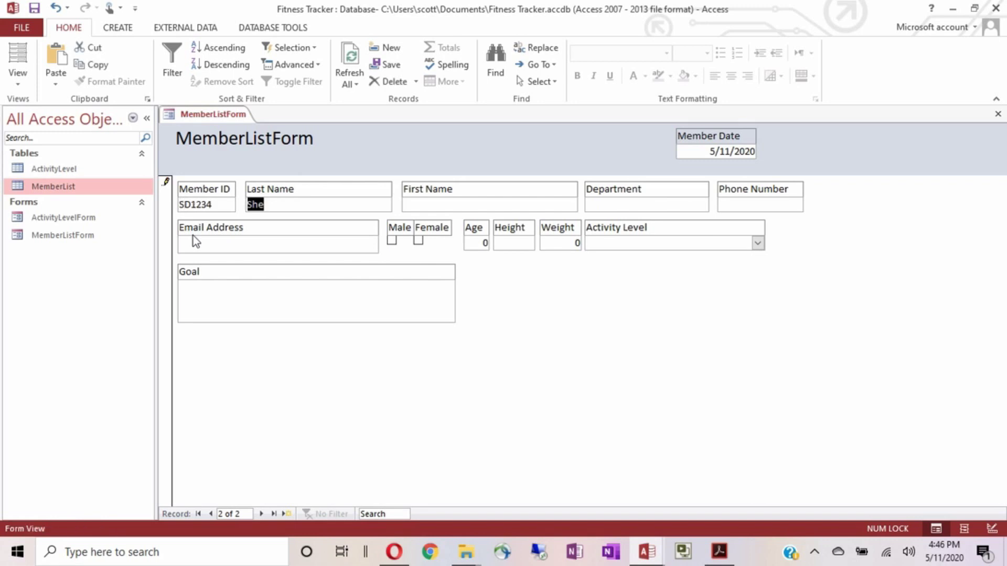
key("F2")
type("-Devil")
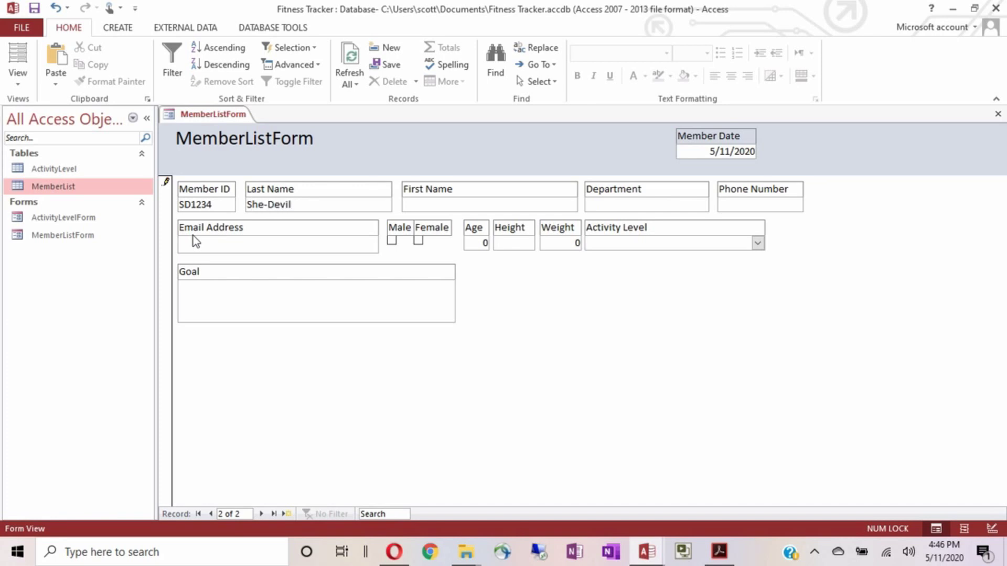
Step: Enter the member's first name and the Fine Arts department
key("Tab")
type("Tasmanian")
key("Tab")
type("Fine Arts")
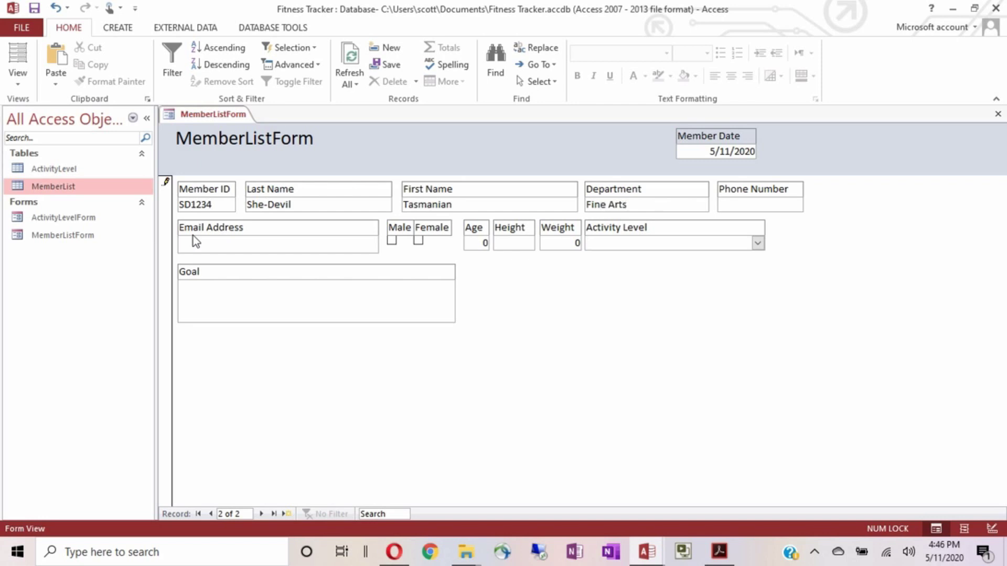
Step: Enter the member's phone number and e-mail address, then tick and clear Female
key("Tab")
type("111) 222-")
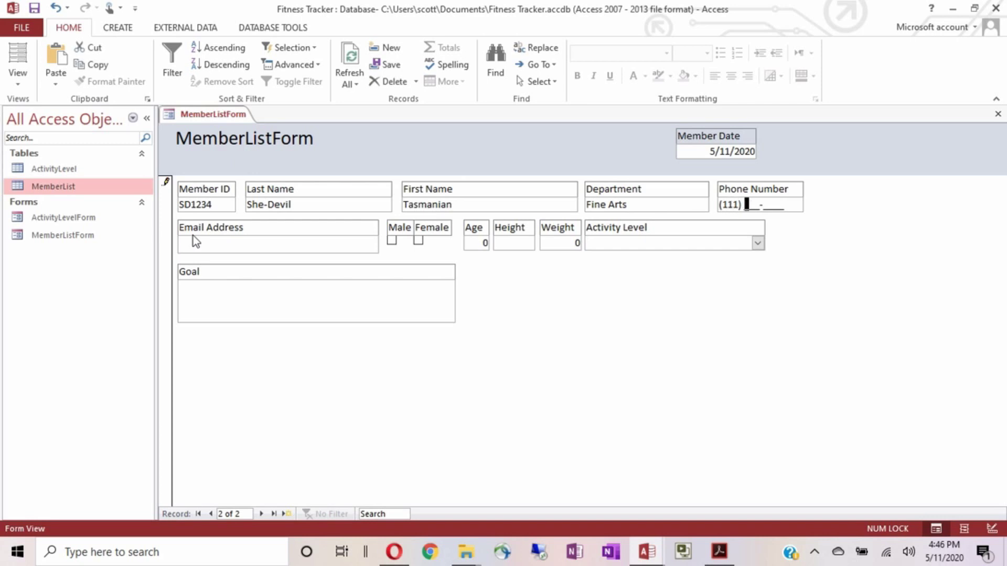
type("3333")
key("Tab")
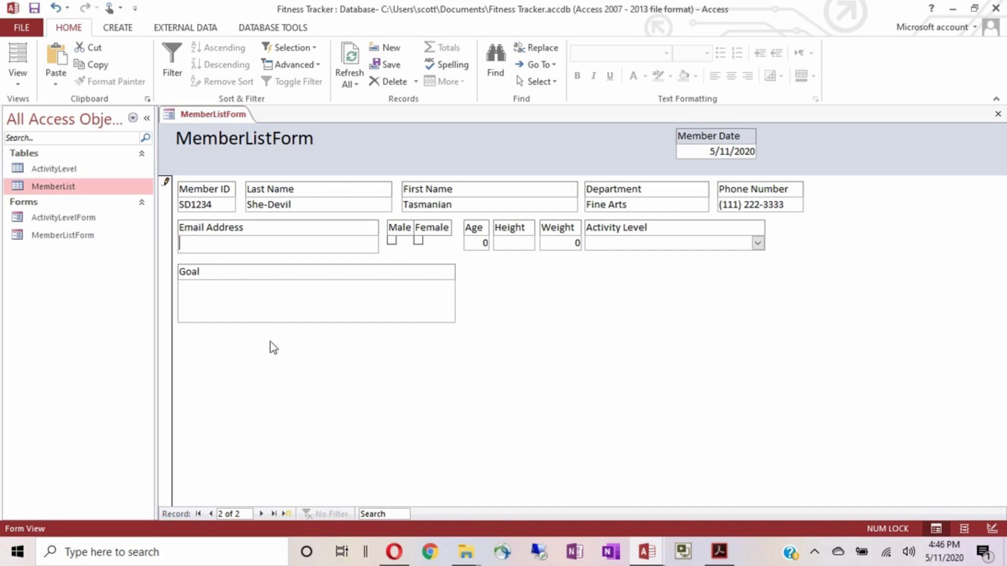
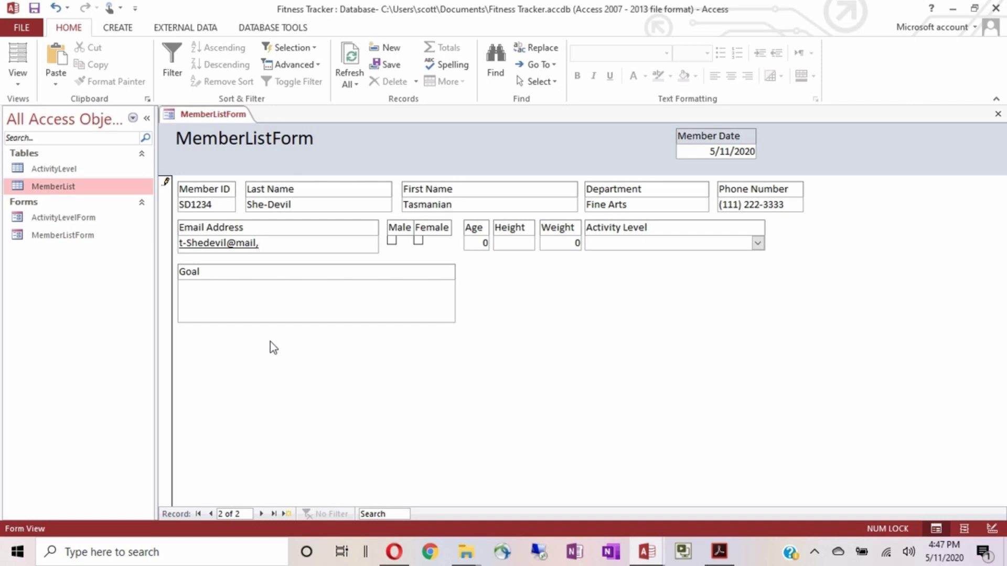
key("Tab")
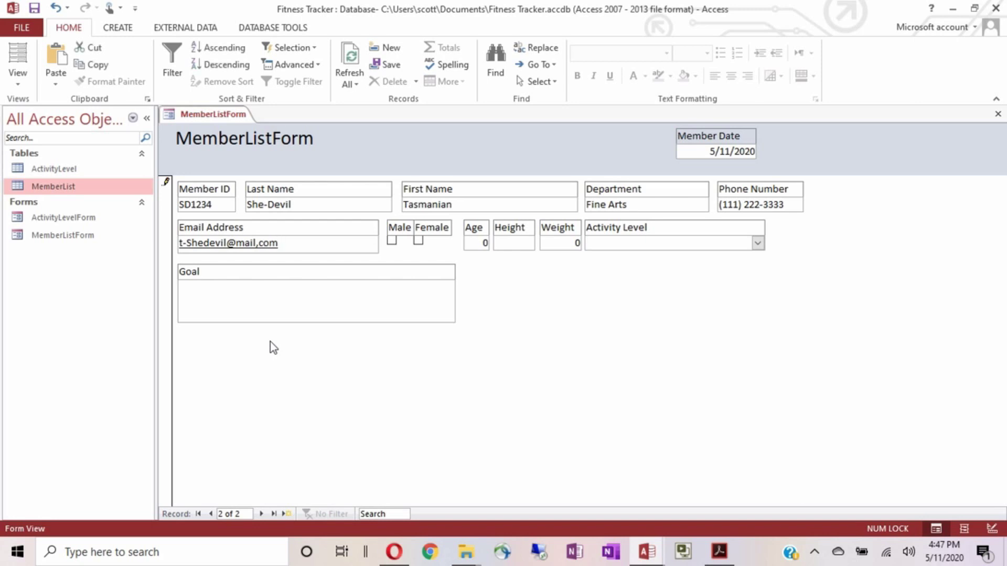
key("space")
left_click(419, 241)
Step: Tick Female and enter age 35, height 30 and weight 190
left_click(420, 243)
key("Tab")
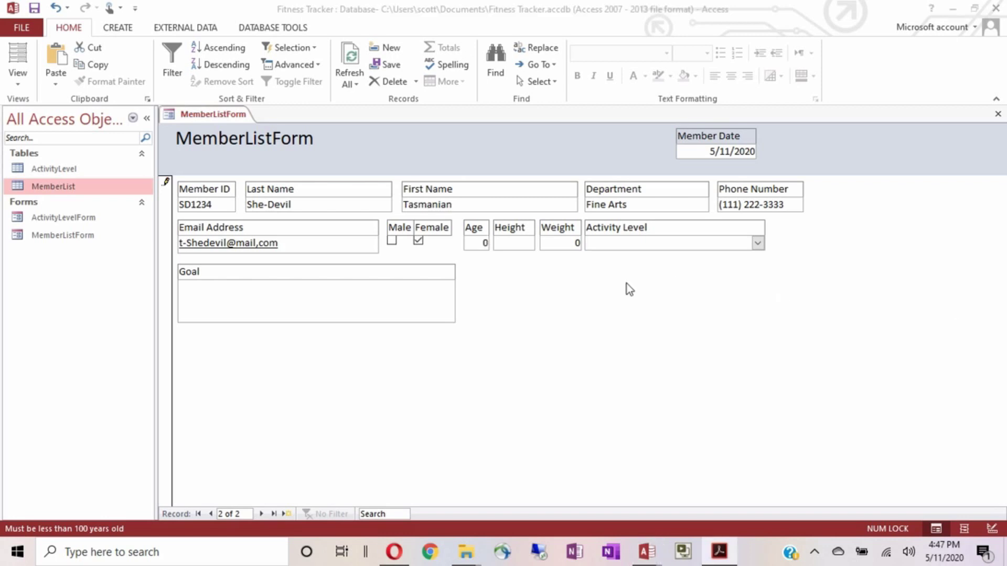
left_click(469, 252)
key("BackSpace")
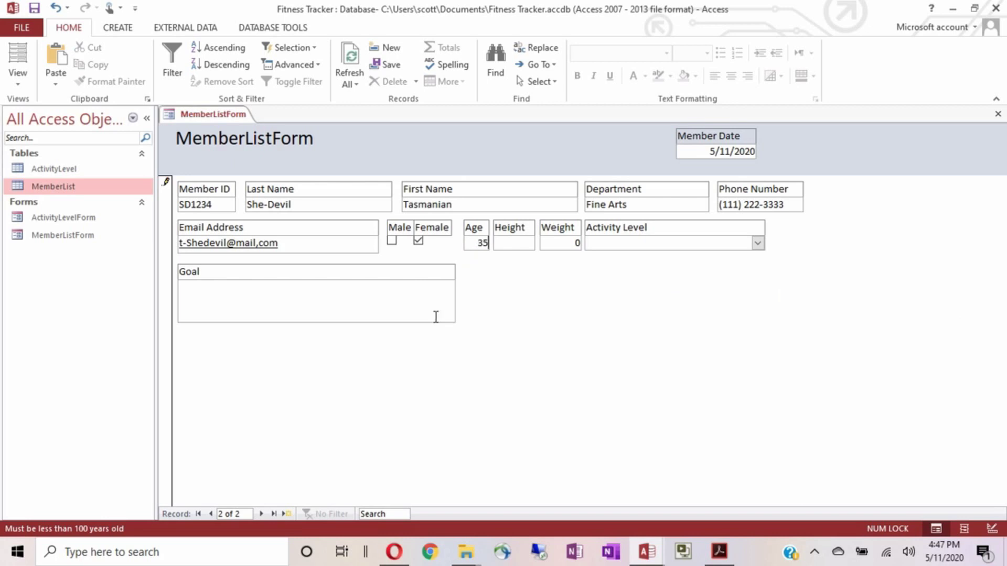
key("Tab")
type("30")
key("Tab")
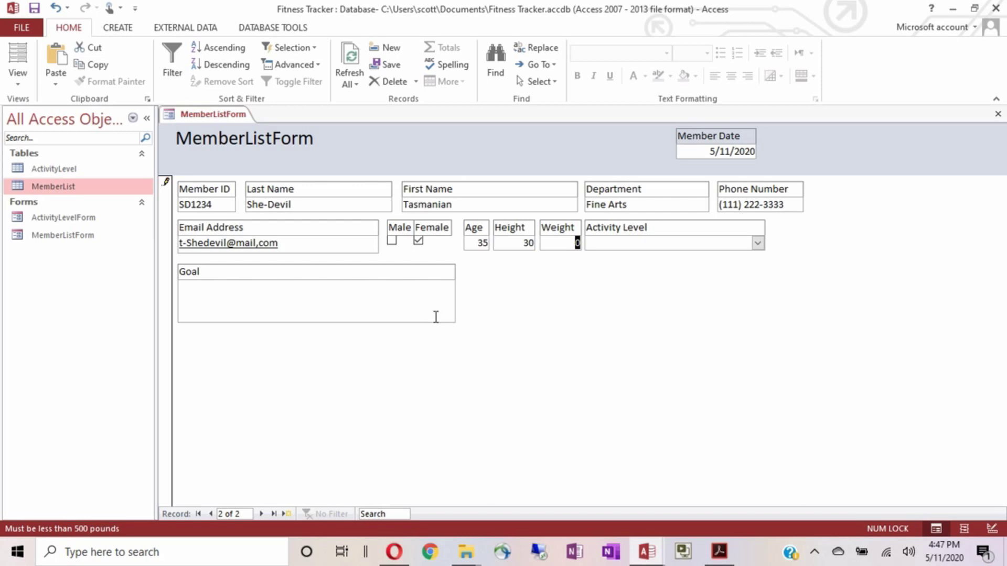
type("190")
Step: Set Activity Level to High and type the goal 'Look good for Taz'
key("Tab")
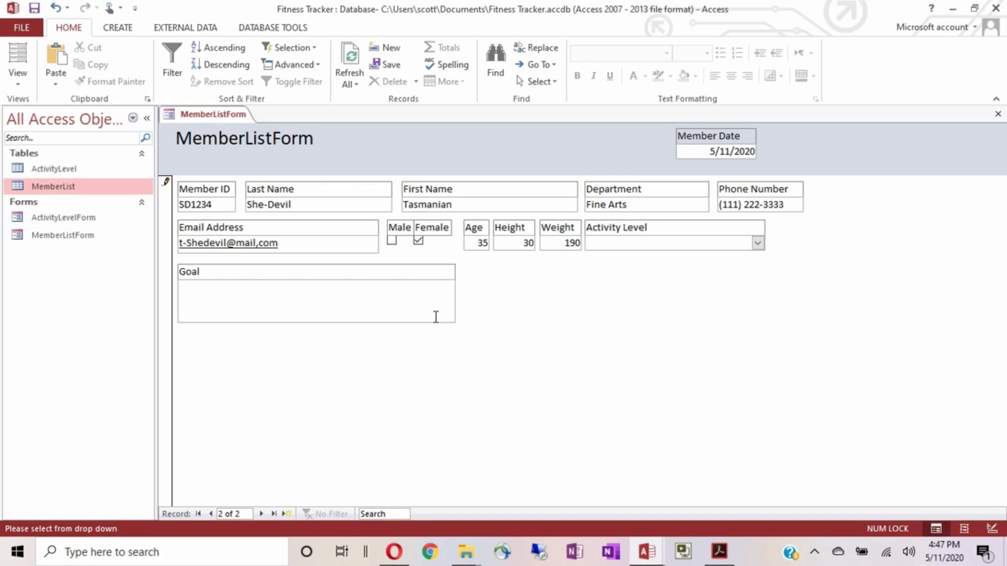
left_click(758, 244)
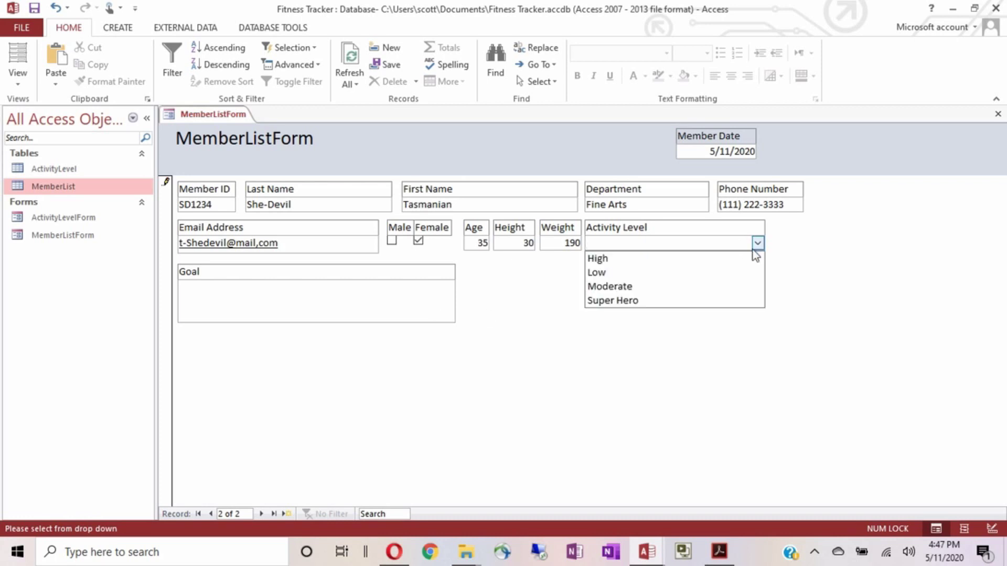
left_click(625, 259)
left_click(249, 294)
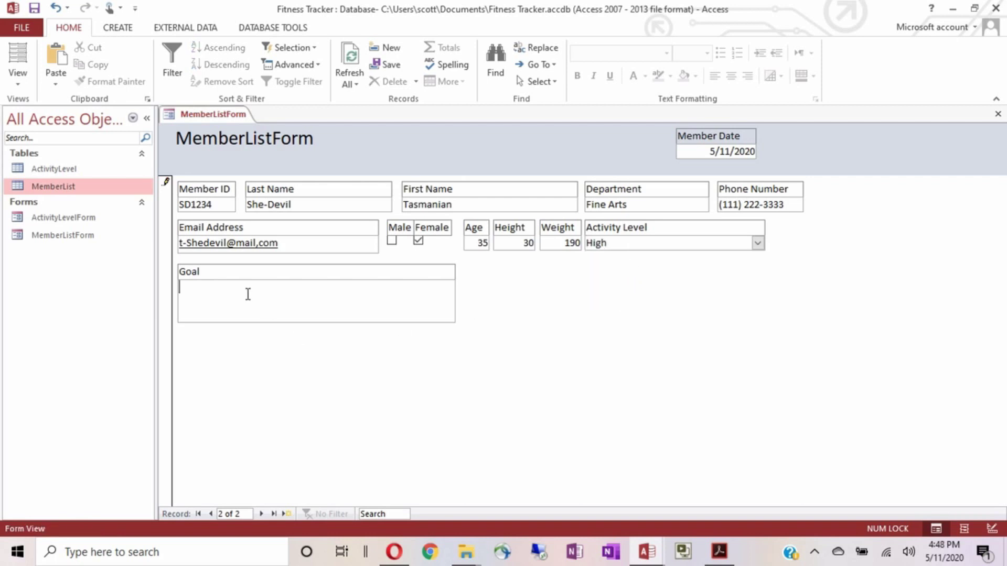
type("Look good for Taz")
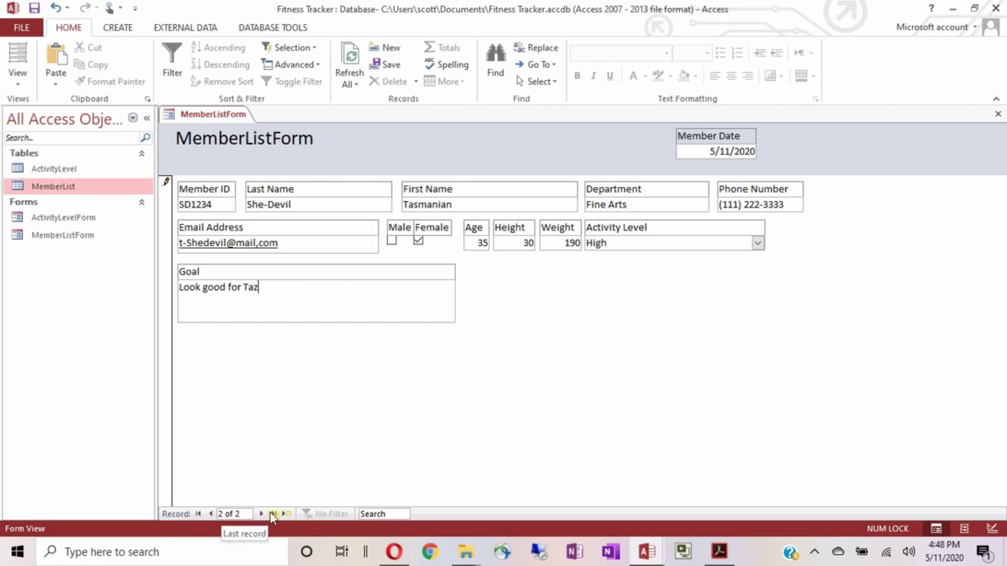
Step: Retype the invalid e-mail address with a period before 'com' and save record 2
left_click(205, 515)
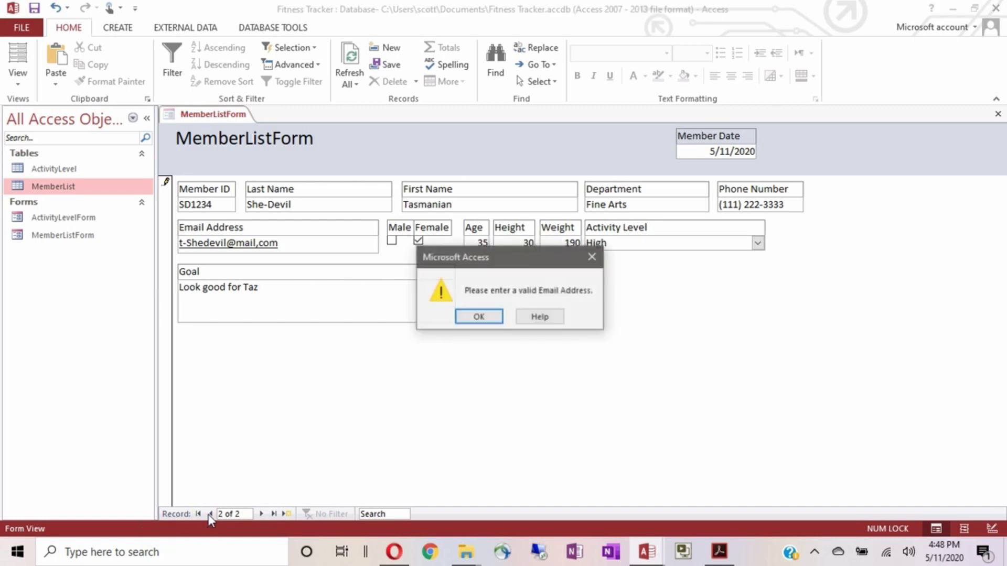
left_click(476, 319)
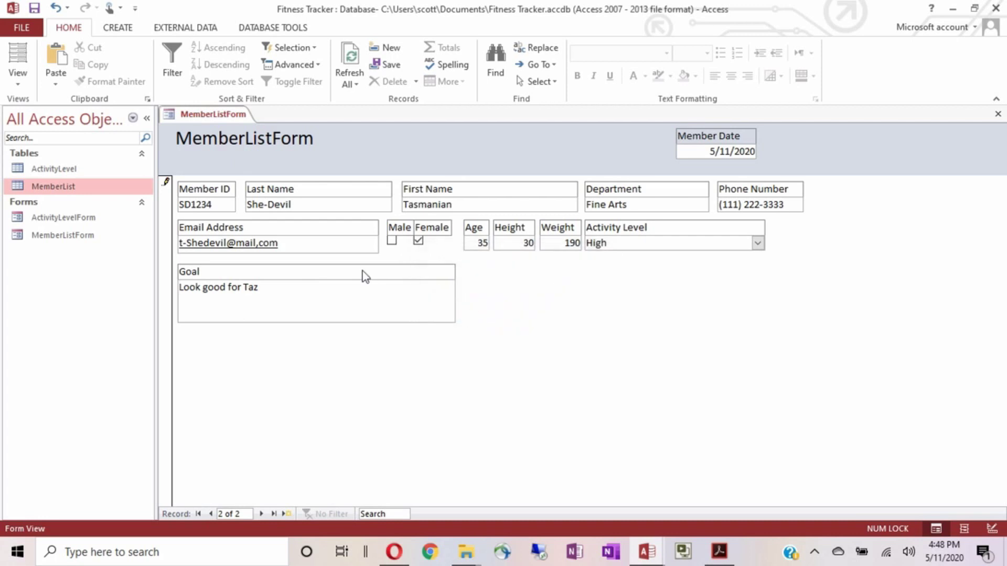
right_click(262, 245)
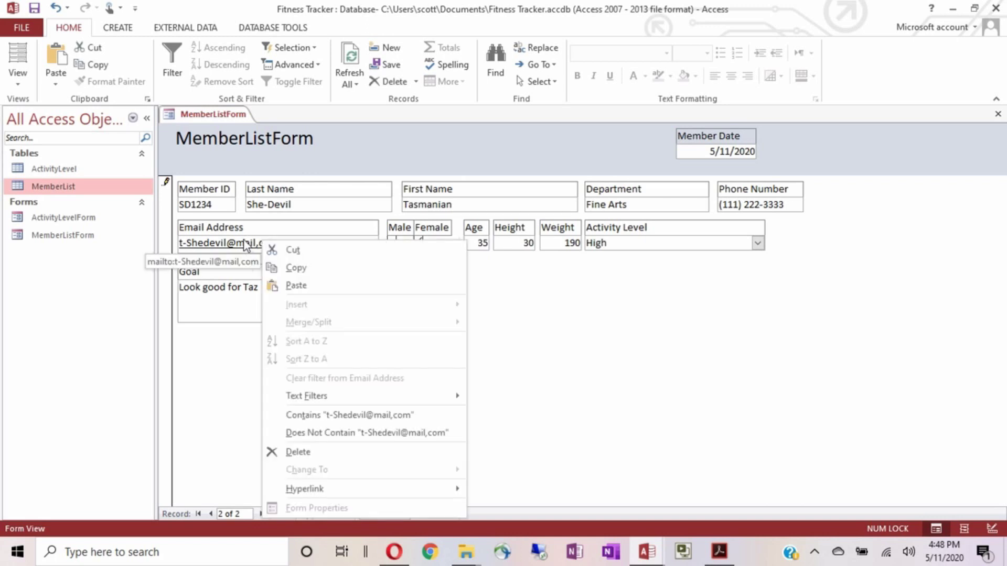
left_click(297, 256)
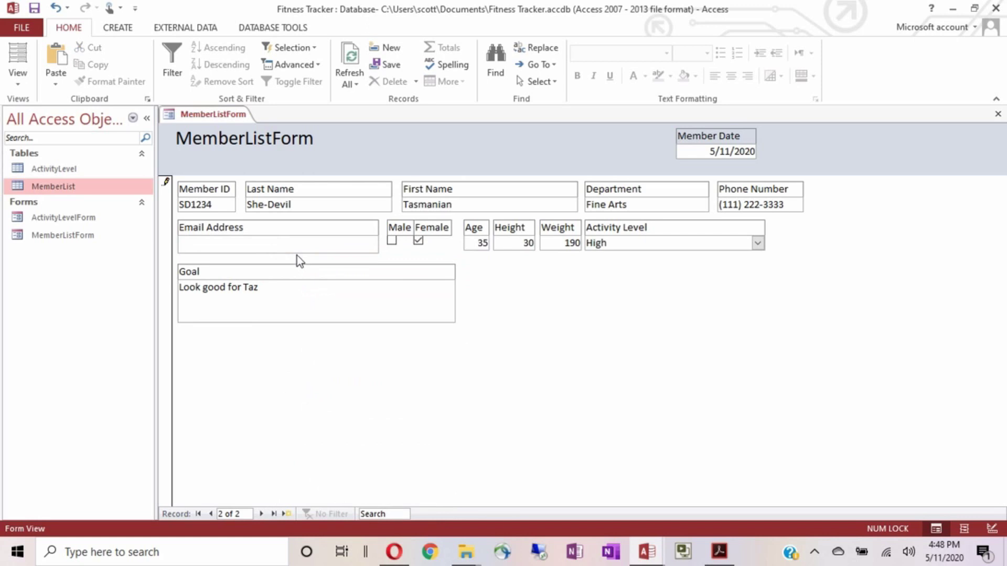
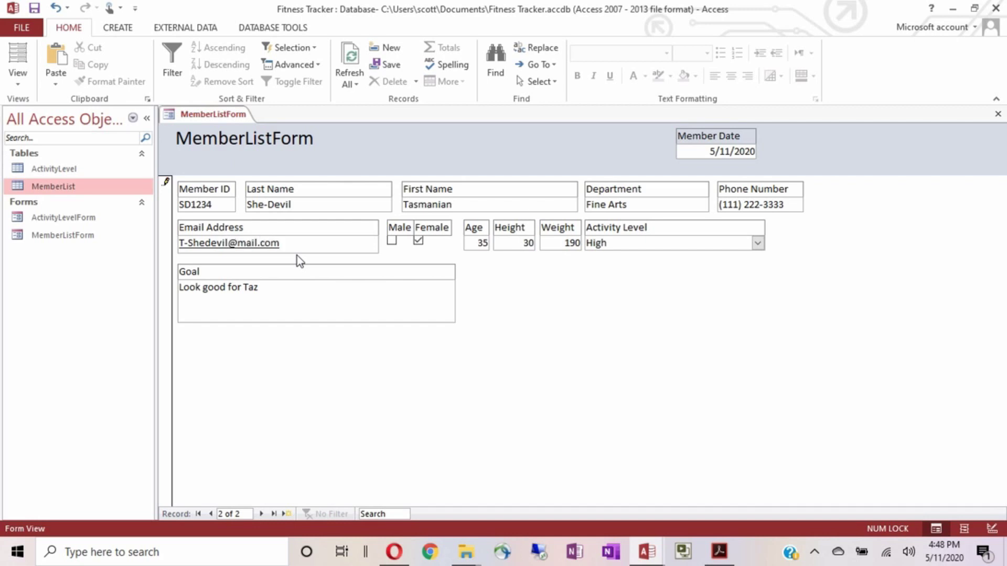
key("Tab")
key("Tab")
key("Tab")
key("Tab")
key("Tab")
key("Tab")
key("Tab")
key("Tab")
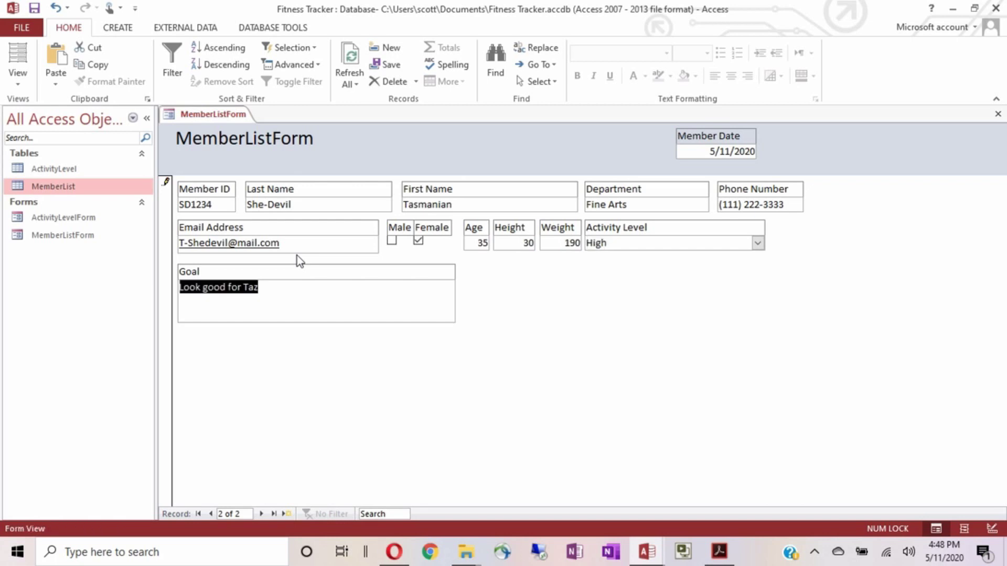
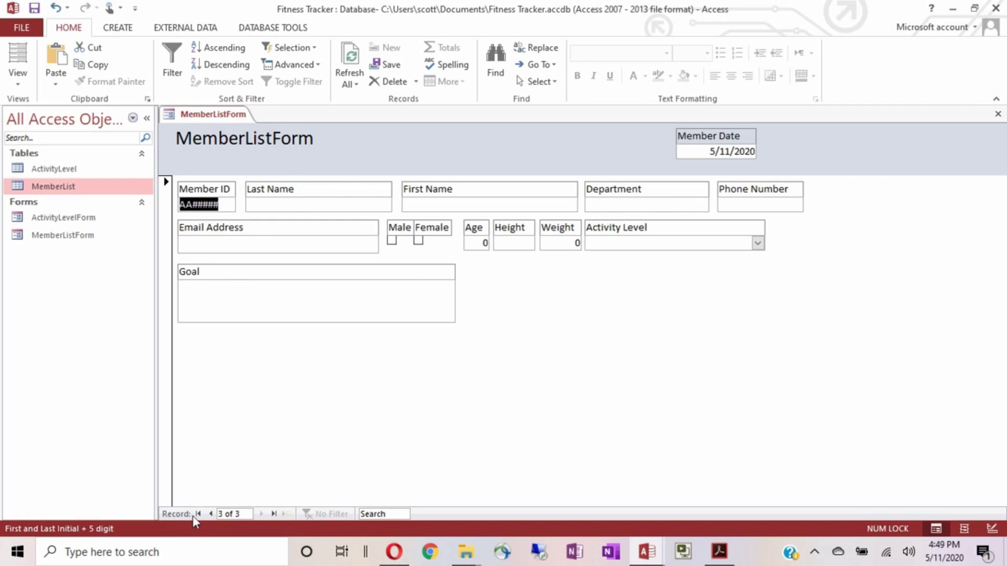
Step: Step back from the blank record 3 to the first member record
left_click(212, 514)
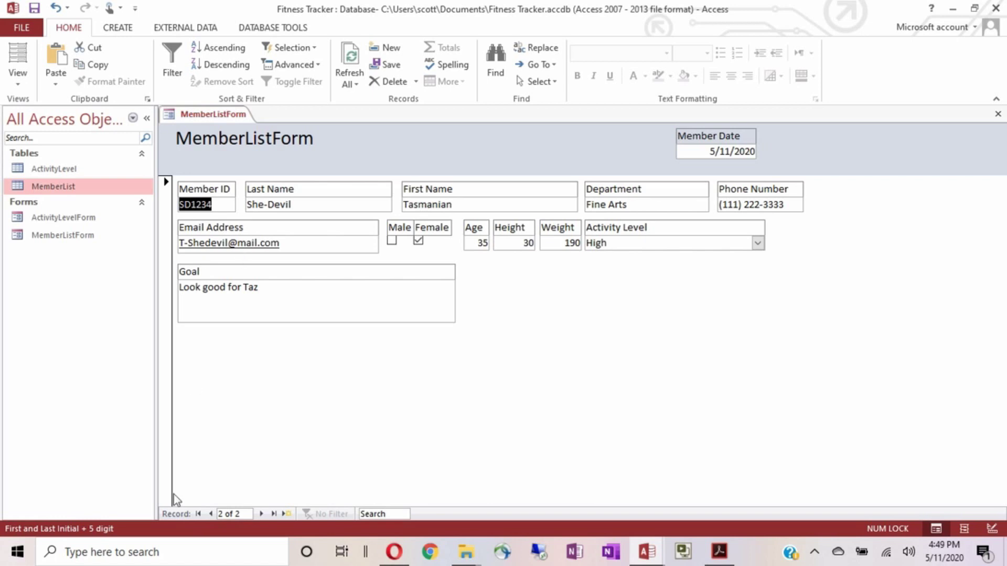
left_click(210, 516)
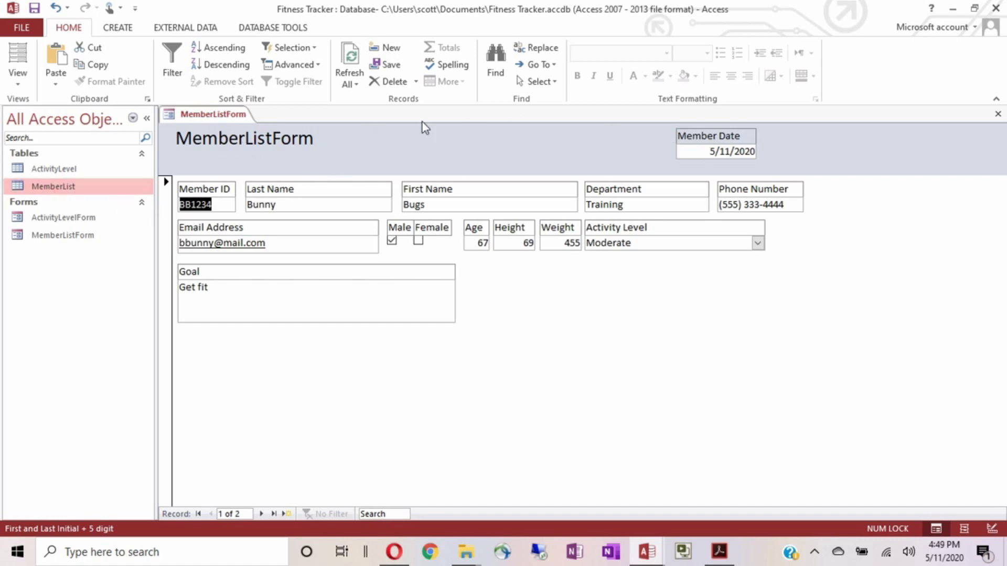
Step: Save and close MemberListForm, then open the MemberList table in Design view
left_click(998, 116)
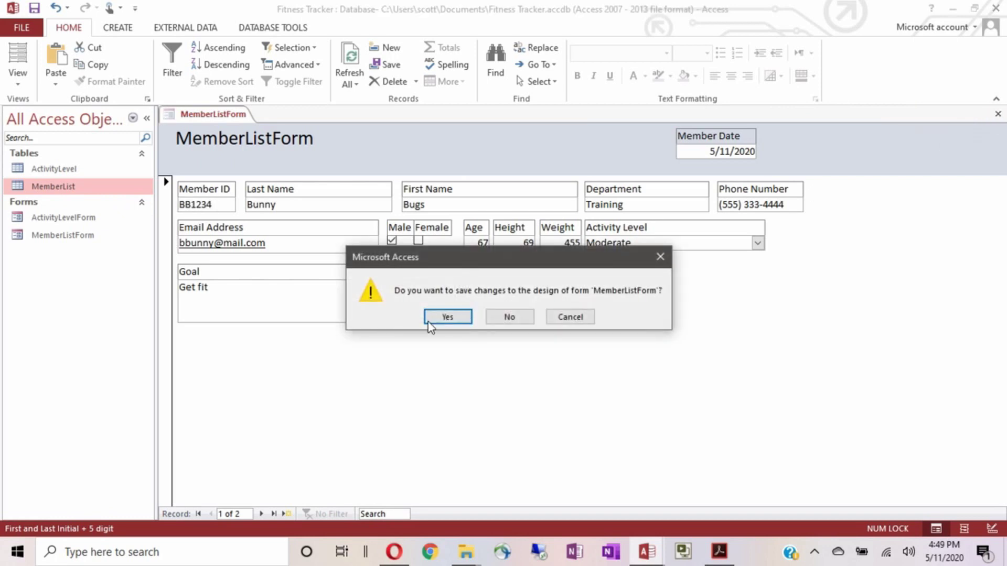
left_click(448, 318)
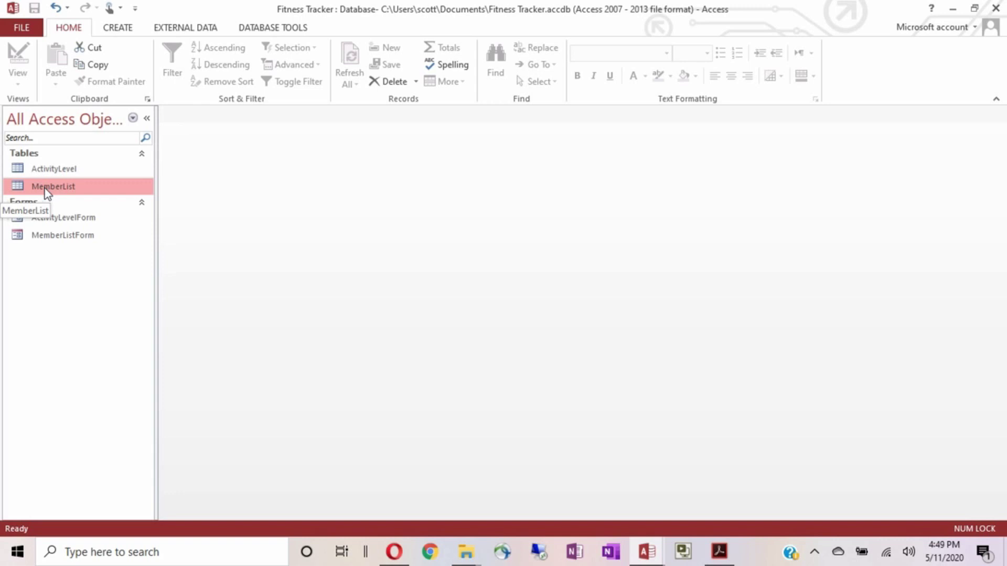
right_click(46, 188)
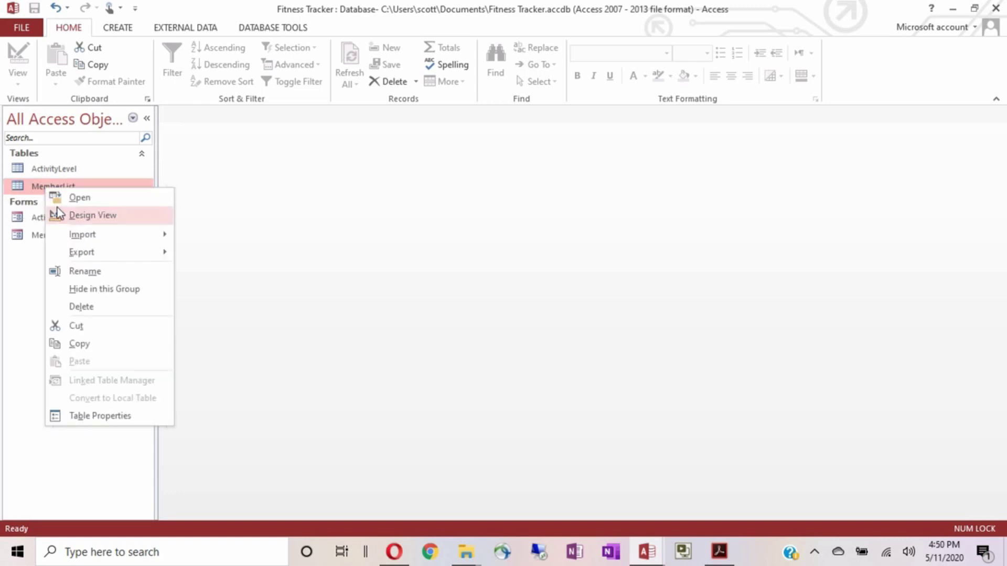
left_click(73, 219)
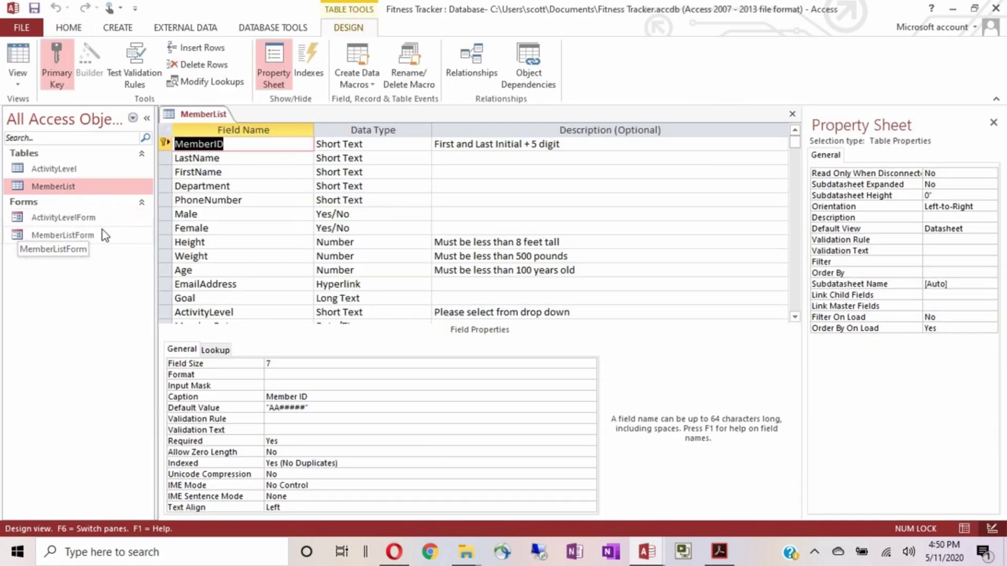
Step: Delete the MemberDate field's Short Date format, then save and close the table
scroll(224, 276, "down", 2)
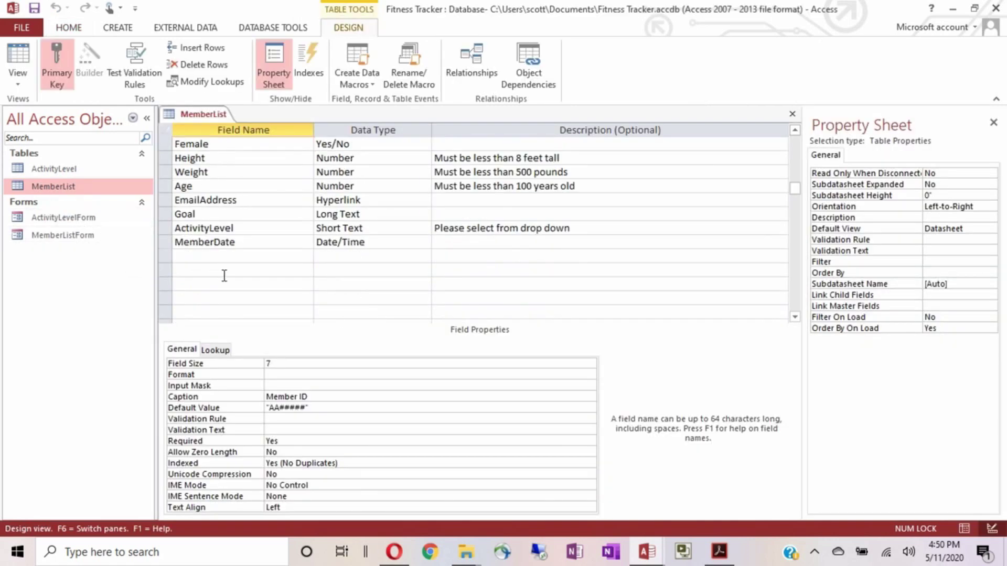
left_click(257, 242)
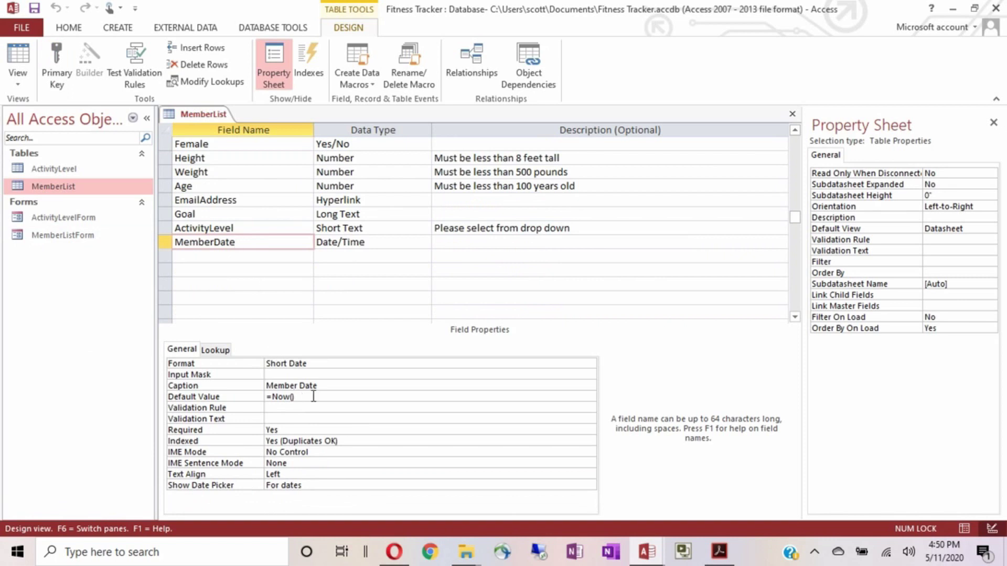
left_click(325, 369)
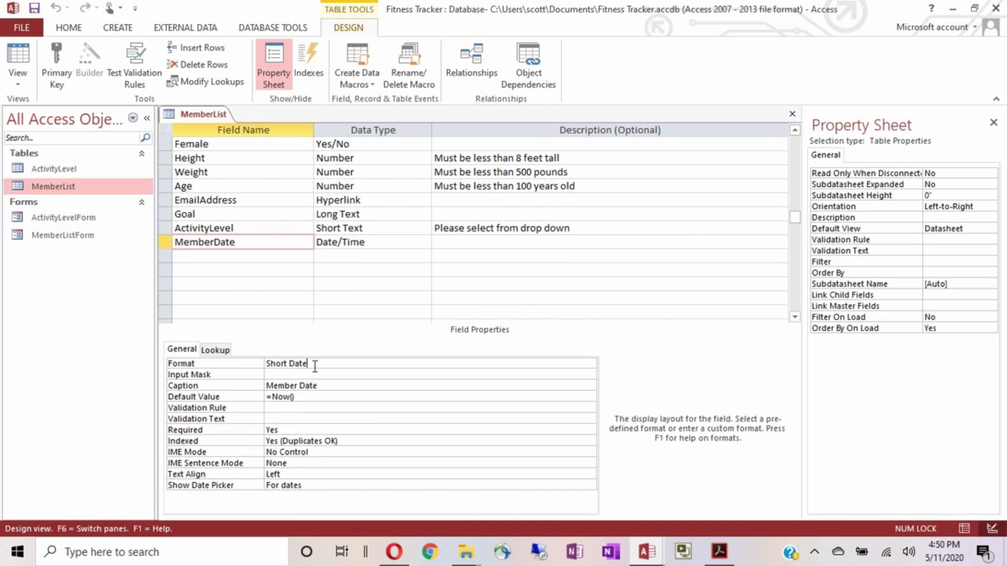
key("Delete")
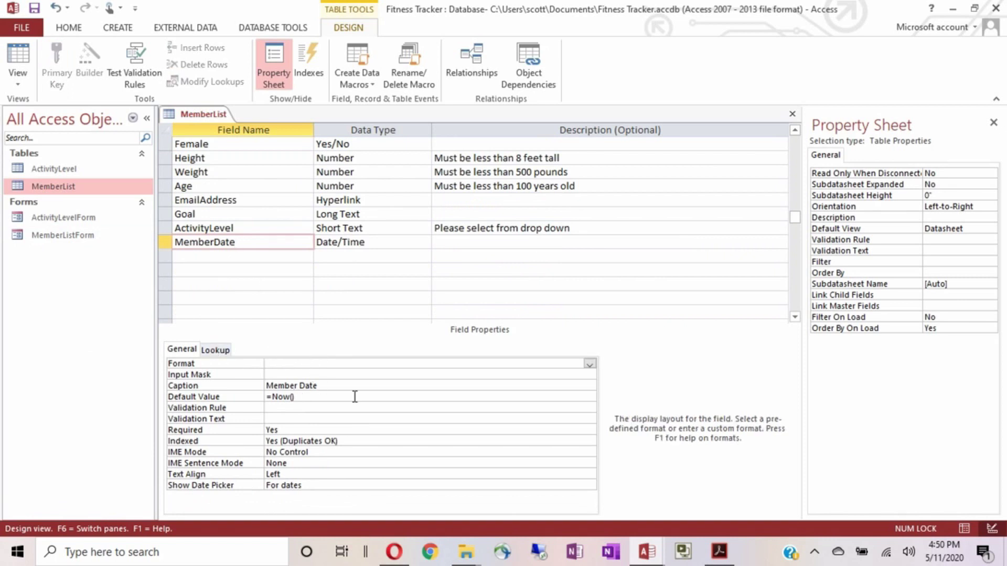
left_click(356, 397)
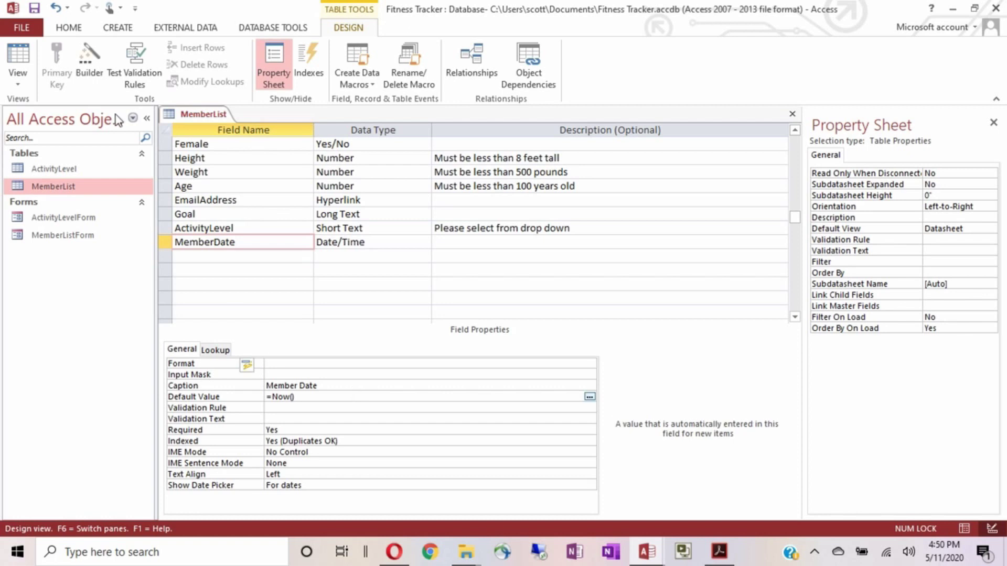
left_click(35, 9)
left_click(791, 114)
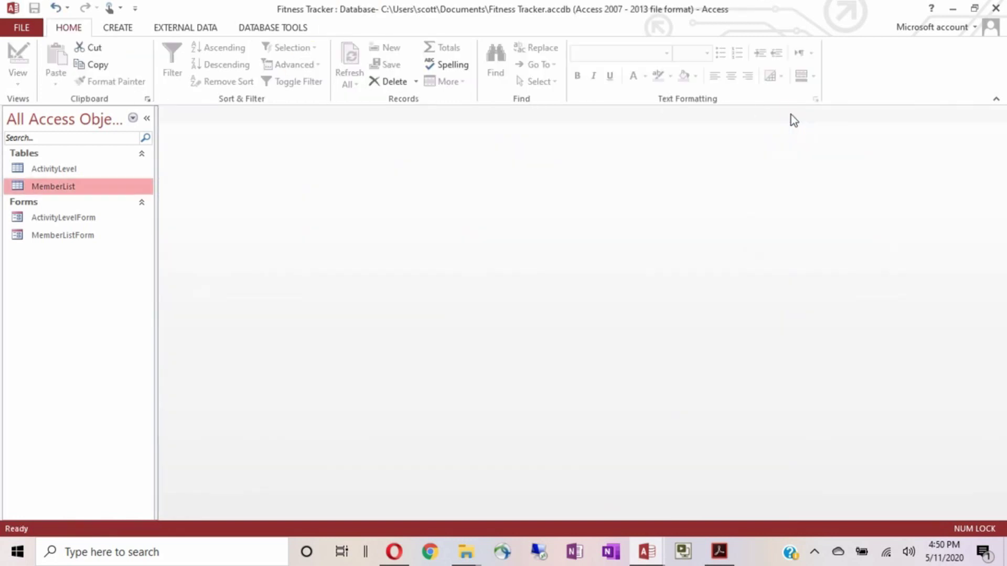
Step: Reopen MemberListForm and check that Member Date now includes the time 9:11:19 AM
double_click(54, 240)
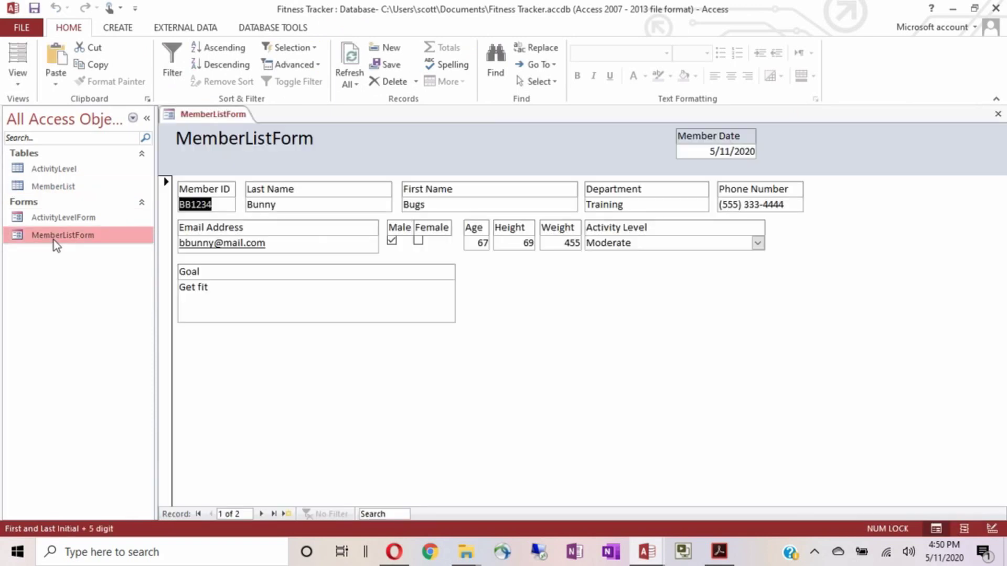
left_click(690, 151)
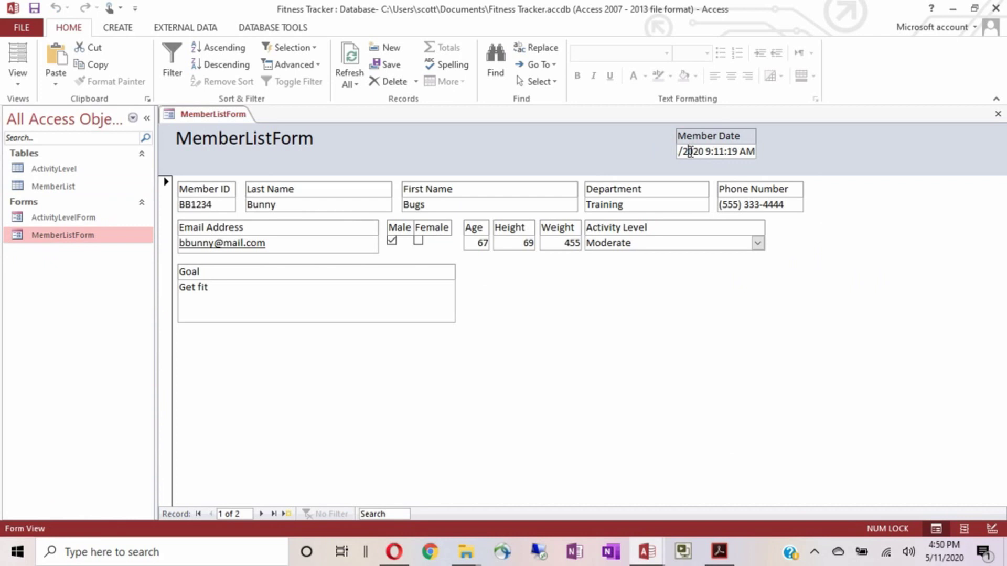
left_click(495, 186)
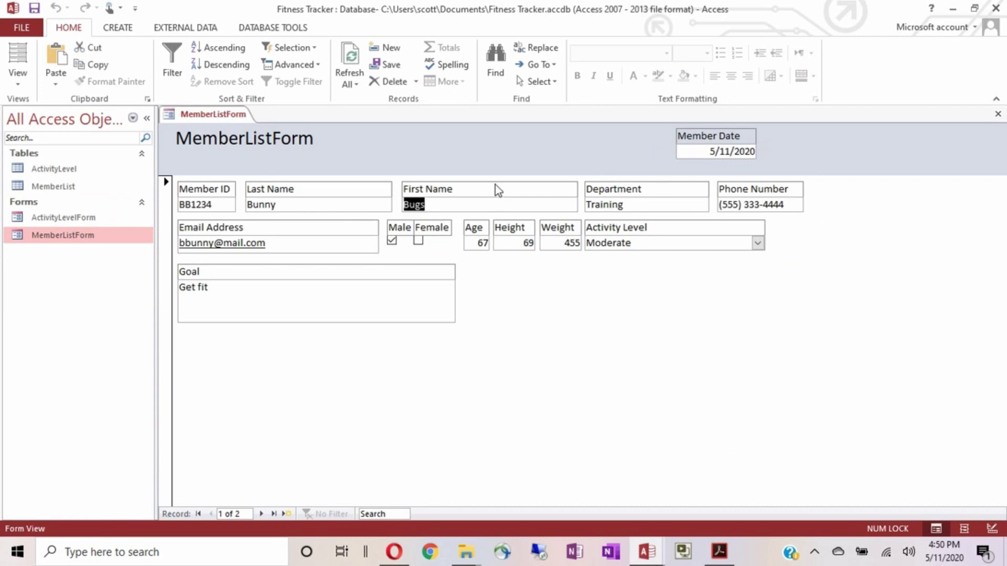
left_click(706, 150)
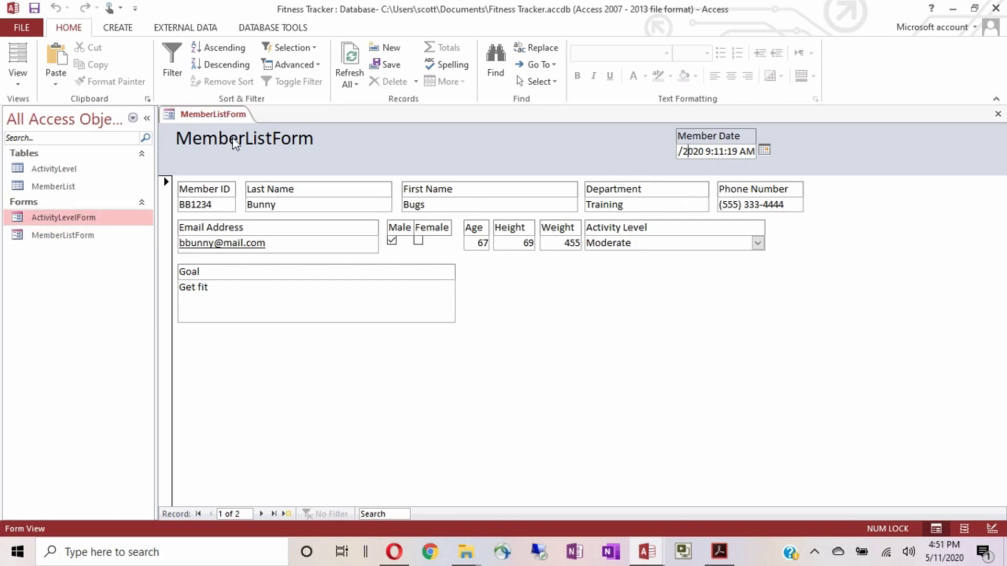
right_click(197, 115)
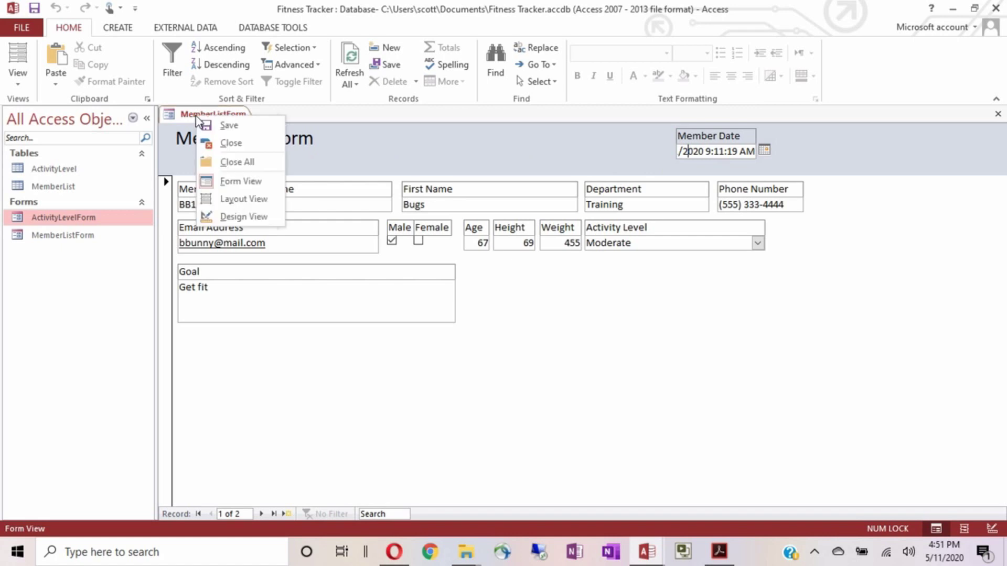
Step: In Design view, clear the MemberDate box's Short Date format and preview it showing ####
left_click(236, 216)
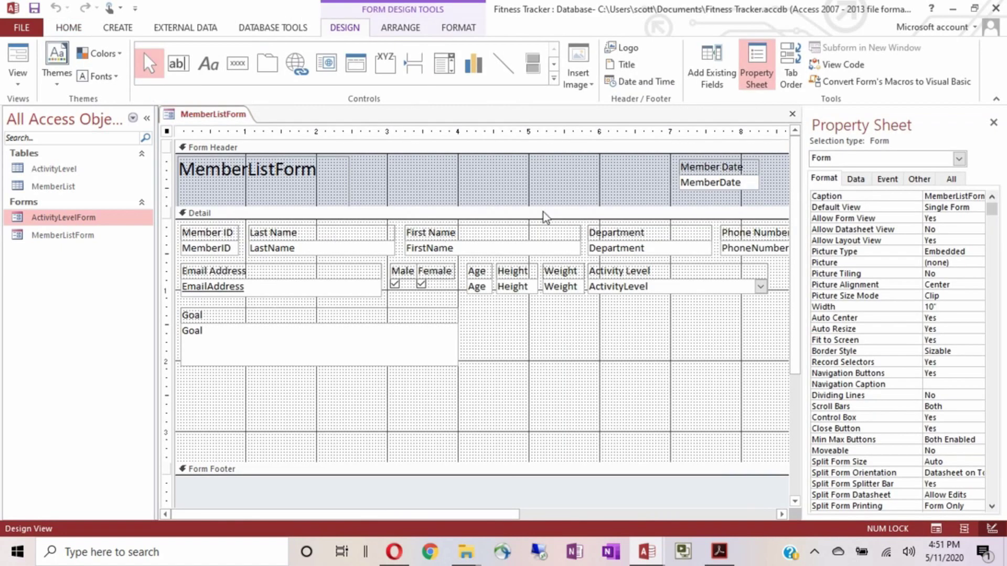
left_click(687, 183)
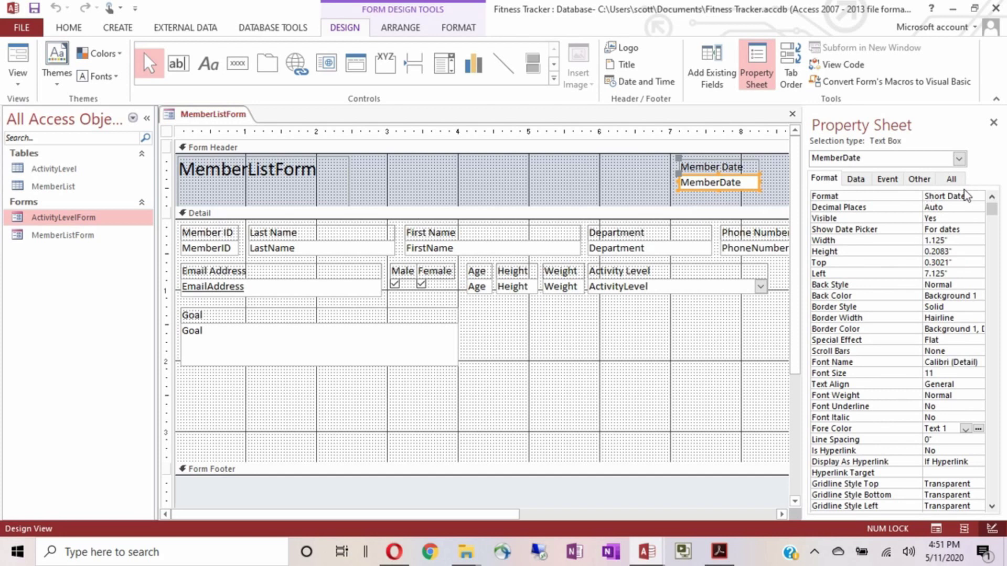
left_click_drag(966, 196, 922, 190)
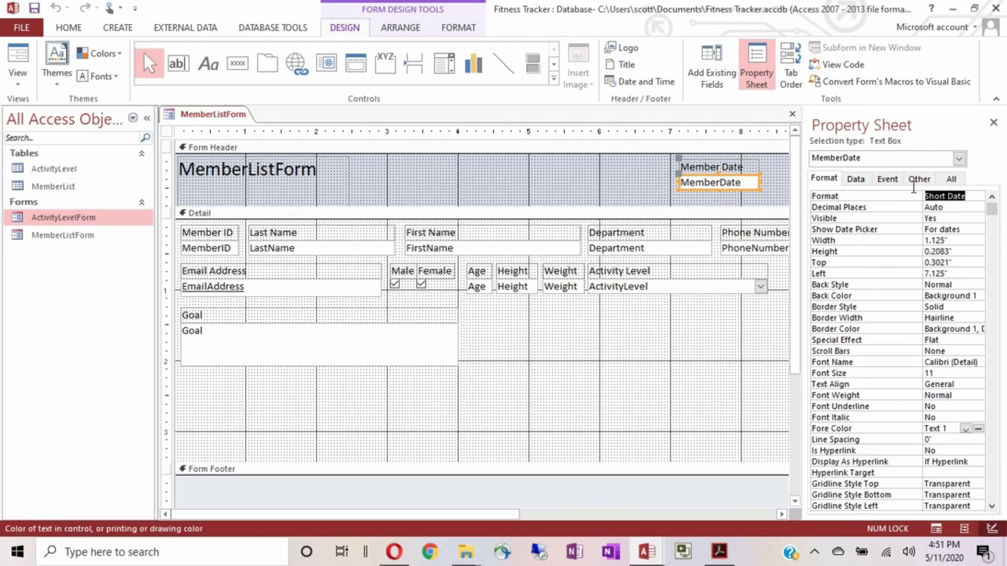
key("Delete")
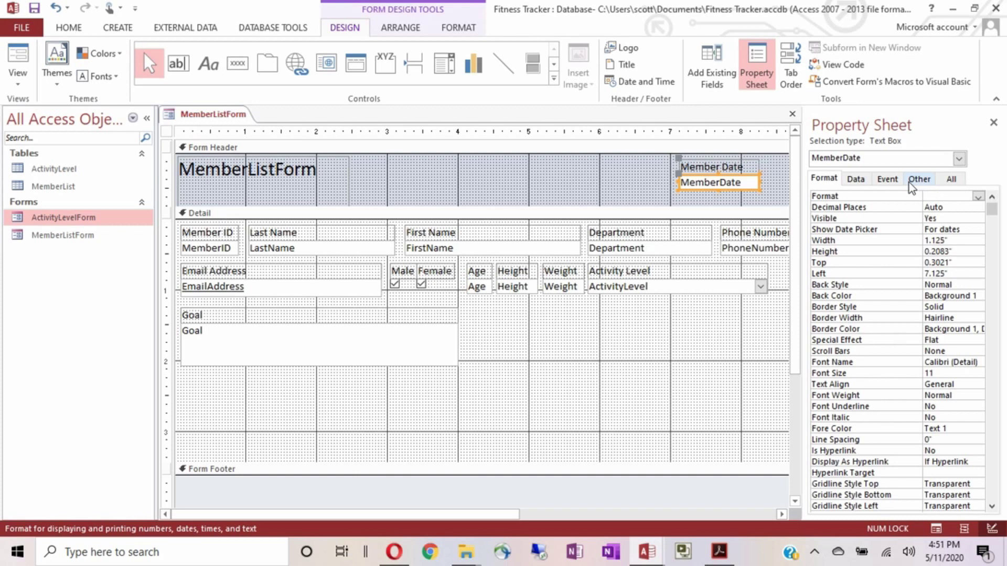
key("Return")
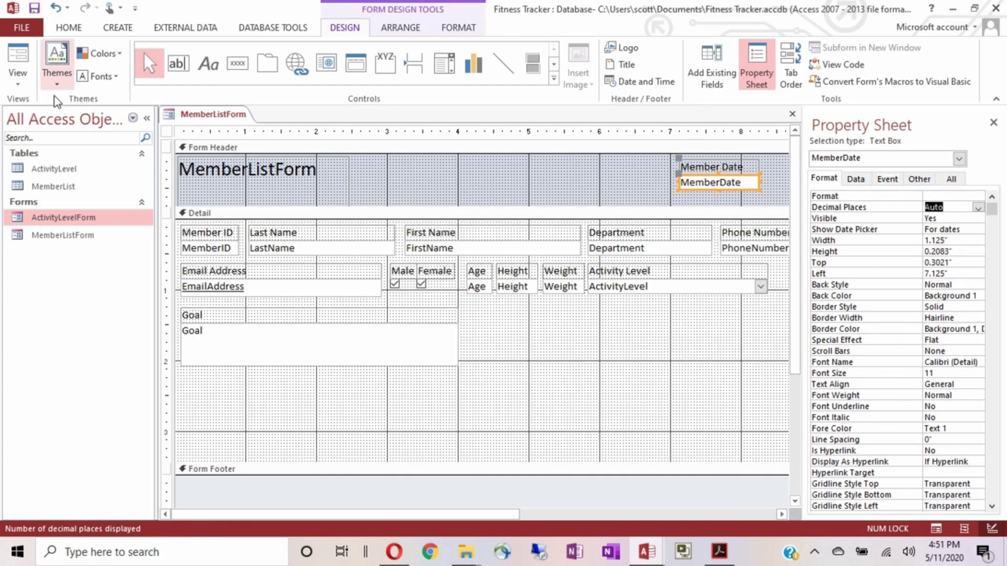
left_click(24, 63)
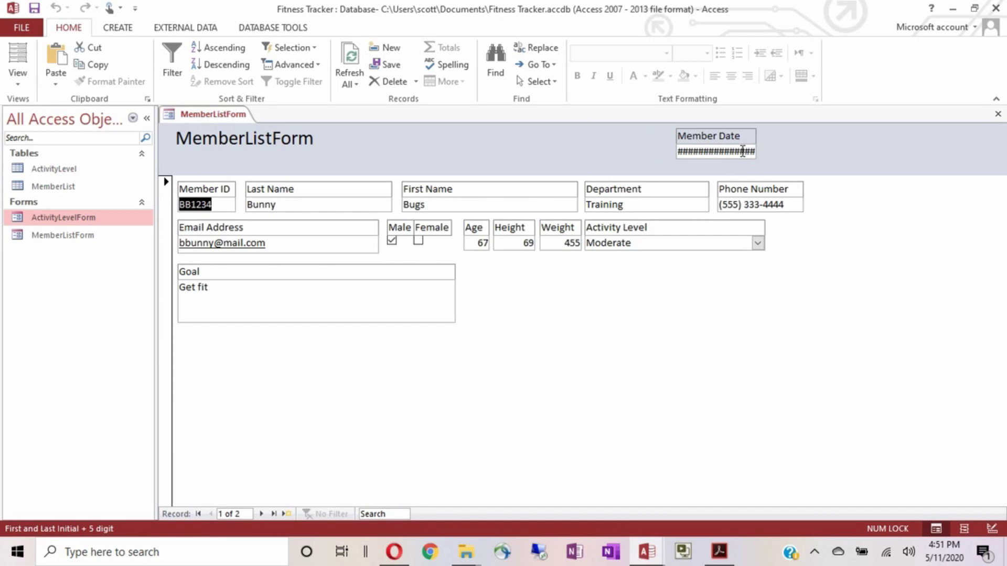
Step: In Design view, widen the MemberDate box and its label to 1.5 inches
left_click(18, 77)
left_click(47, 171)
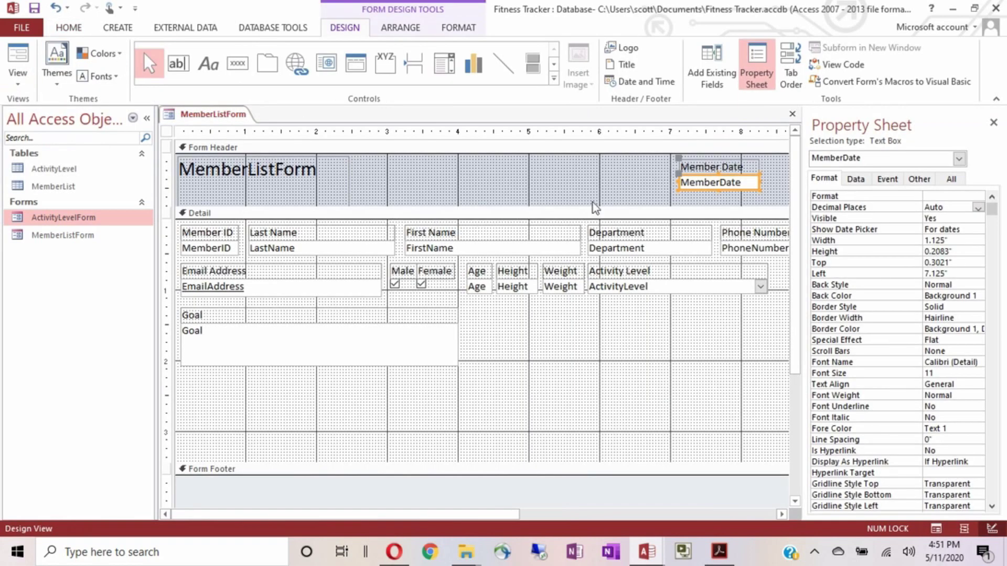
left_click(757, 182)
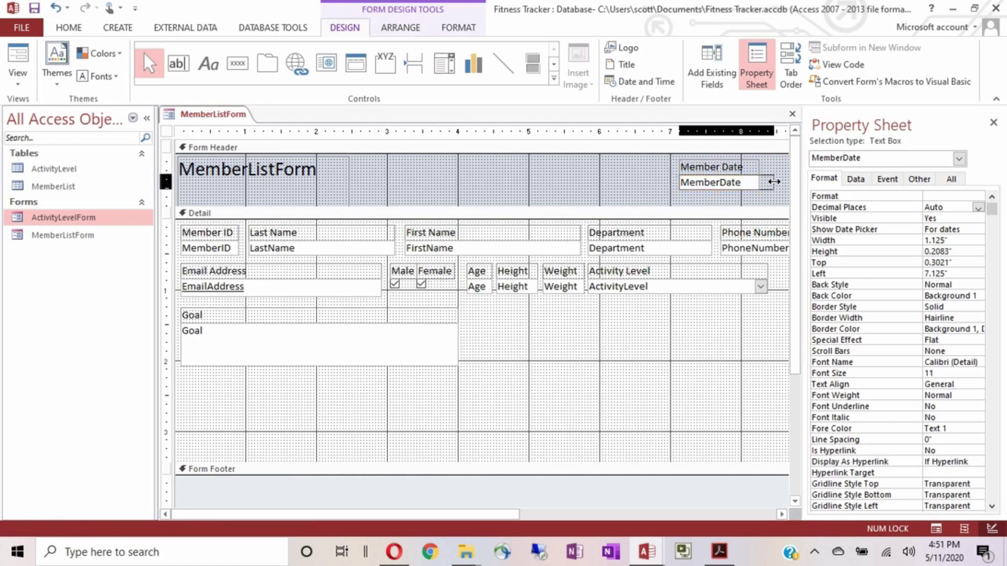
left_click_drag(769, 180, 785, 182)
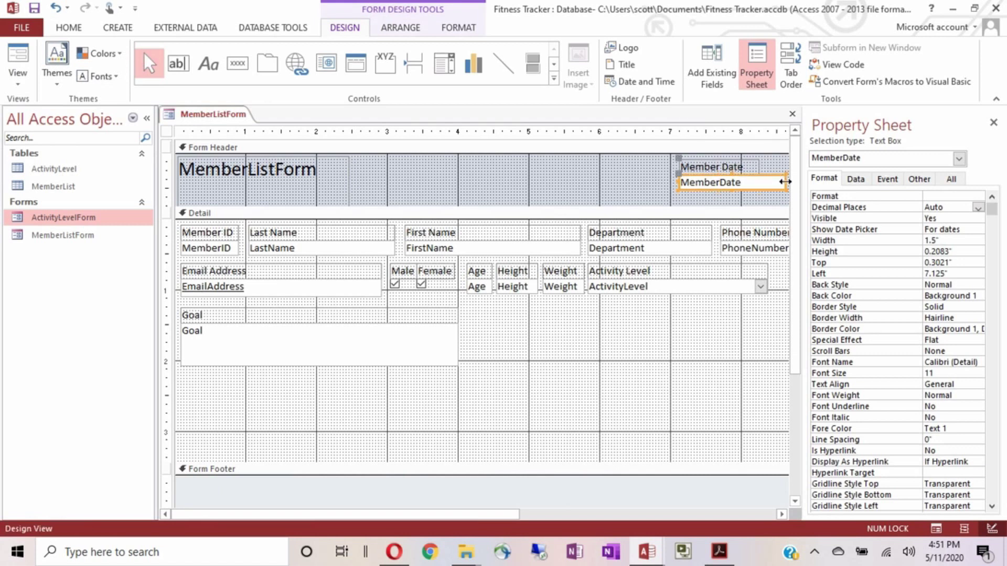
left_click(755, 167)
left_click_drag(757, 165, 785, 167)
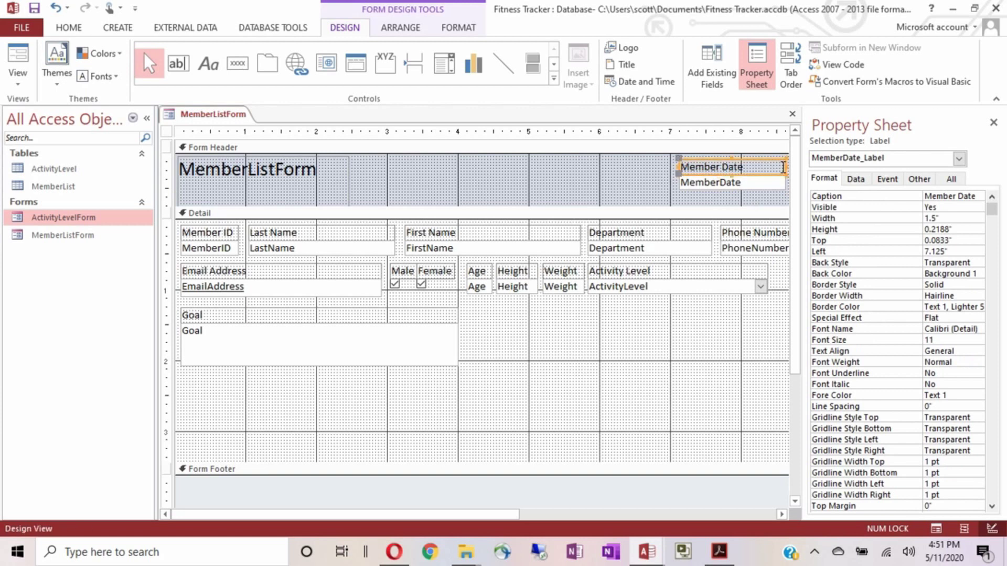
Step: Widen the Member Date label and box further so Form view shows 5/11/2020 9:11:19 AM
left_click(992, 122)
left_click(770, 184, "shift")
left_click_drag(787, 181, 811, 181)
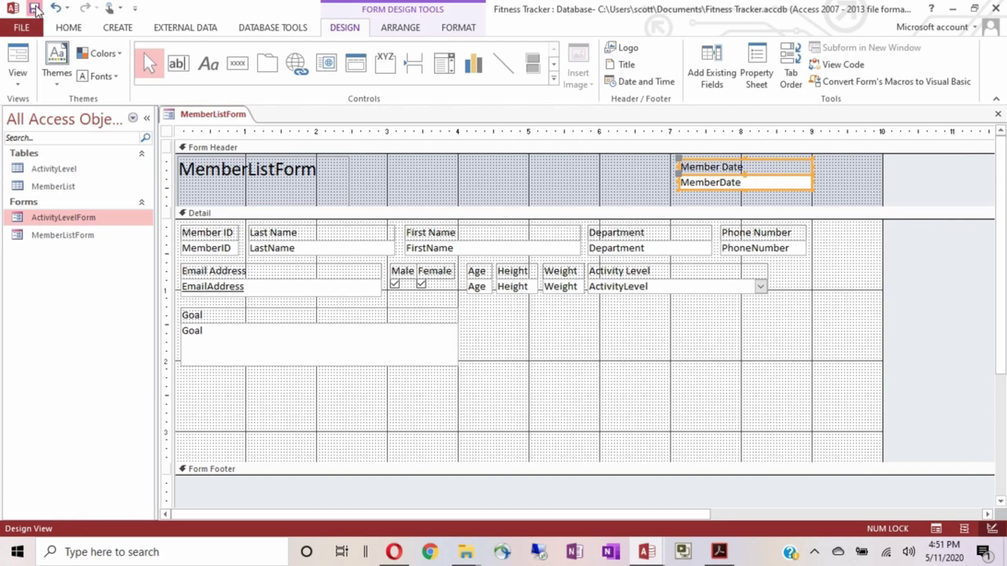
left_click(17, 63)
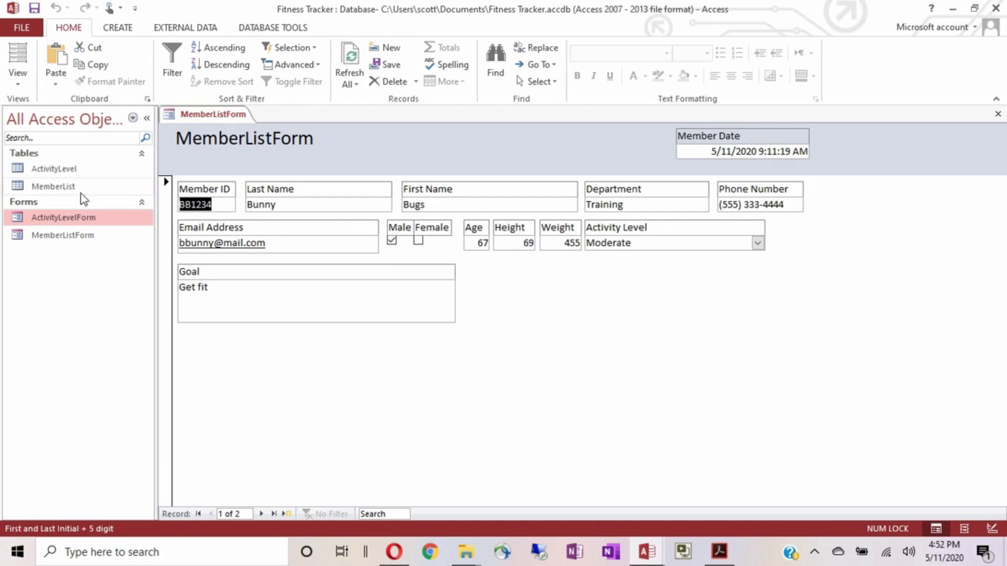
left_click(46, 187)
double_click(45, 189)
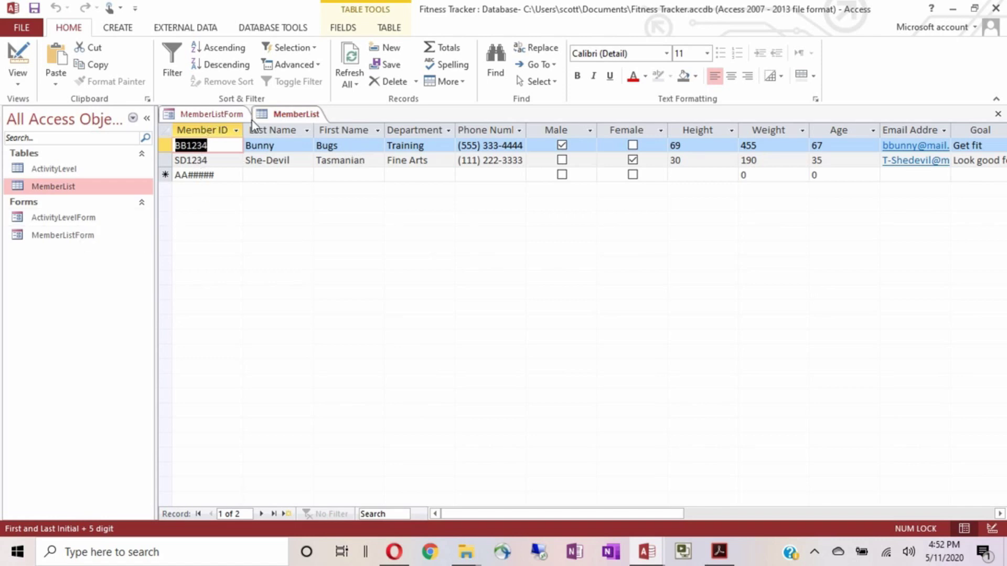
left_click(998, 114)
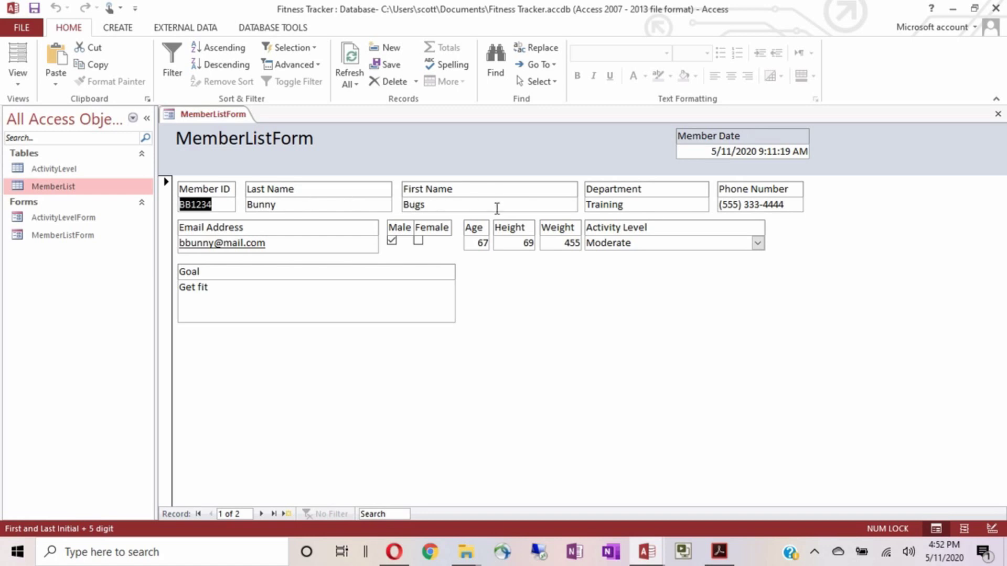
Step: Inspect the Age and Height values on the first member record
left_click(478, 244)
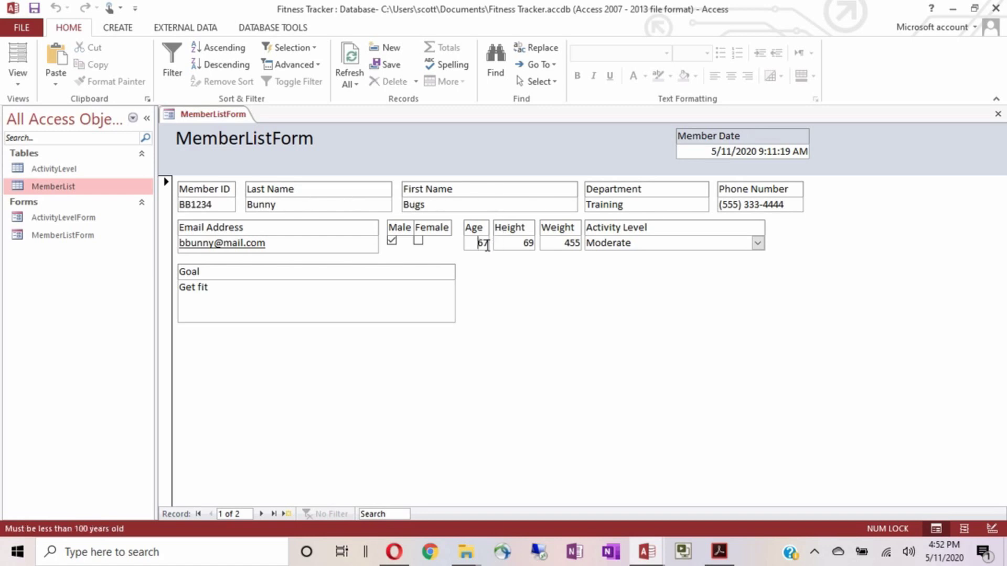
left_click(517, 244)
left_click(20, 79)
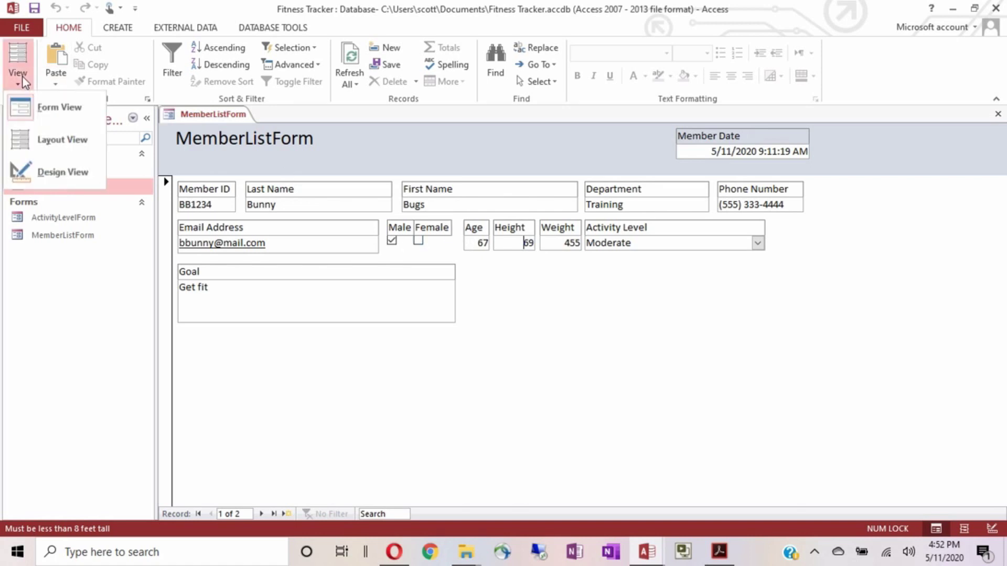
Step: Select all form controls in Design view, set Text Align to Left, and preview the form
left_click(50, 172)
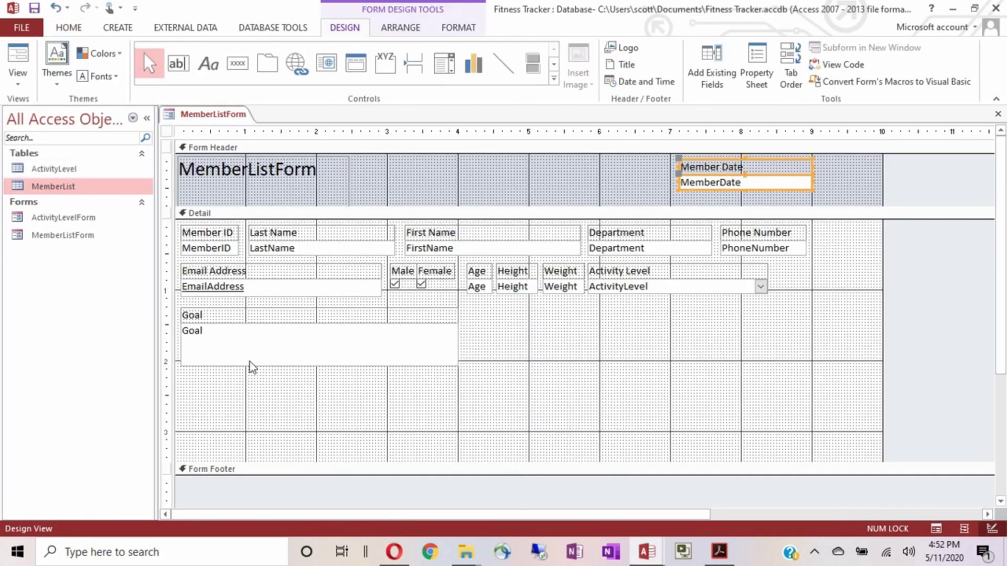
key("ctrl+a")
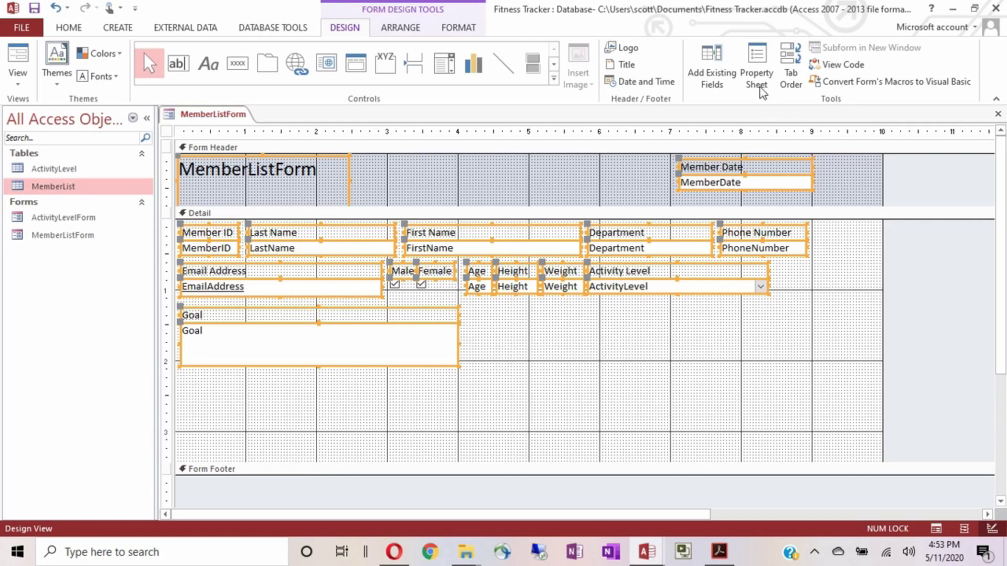
left_click(755, 68)
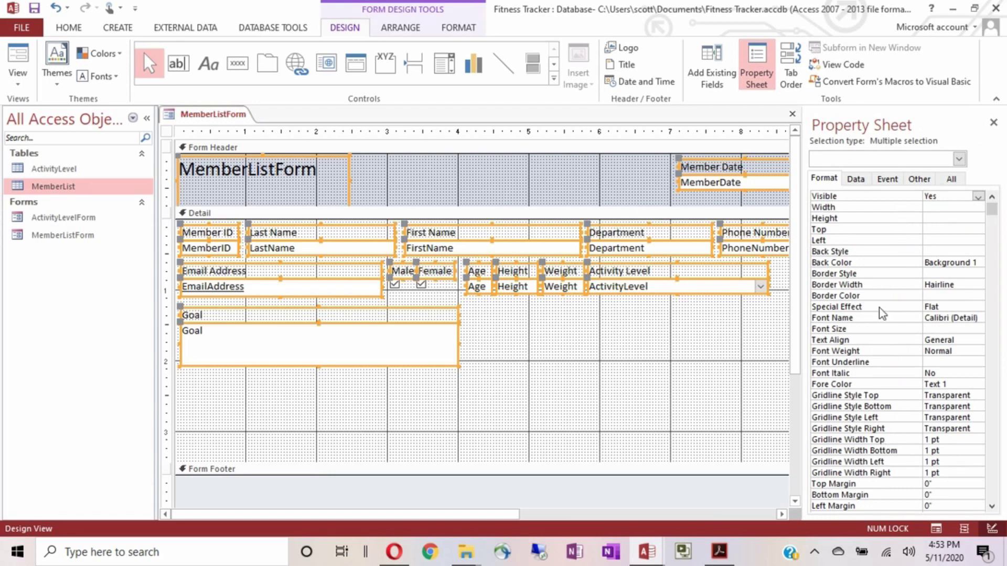
left_click(825, 178)
scroll(902, 339, "down", 4)
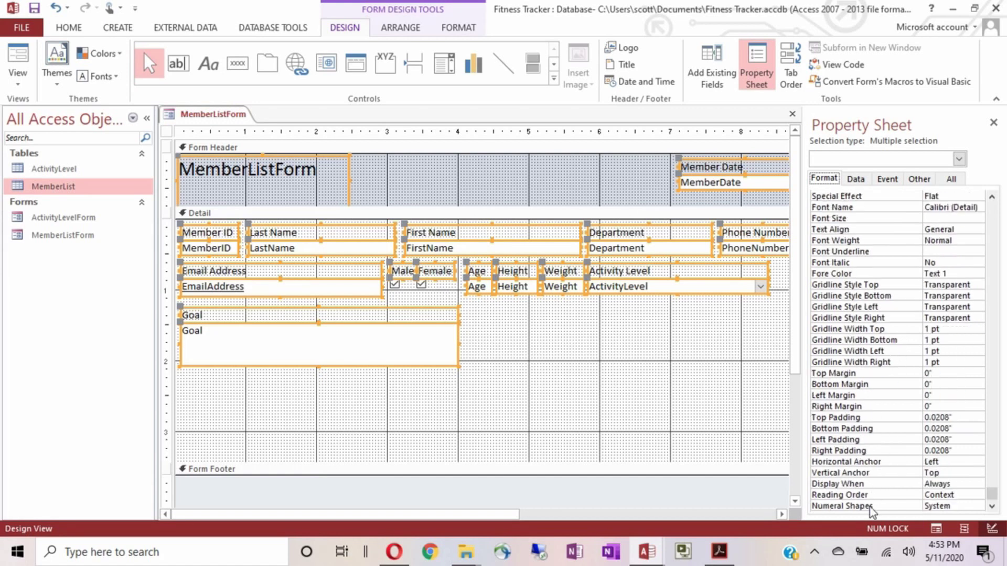
left_click(851, 230)
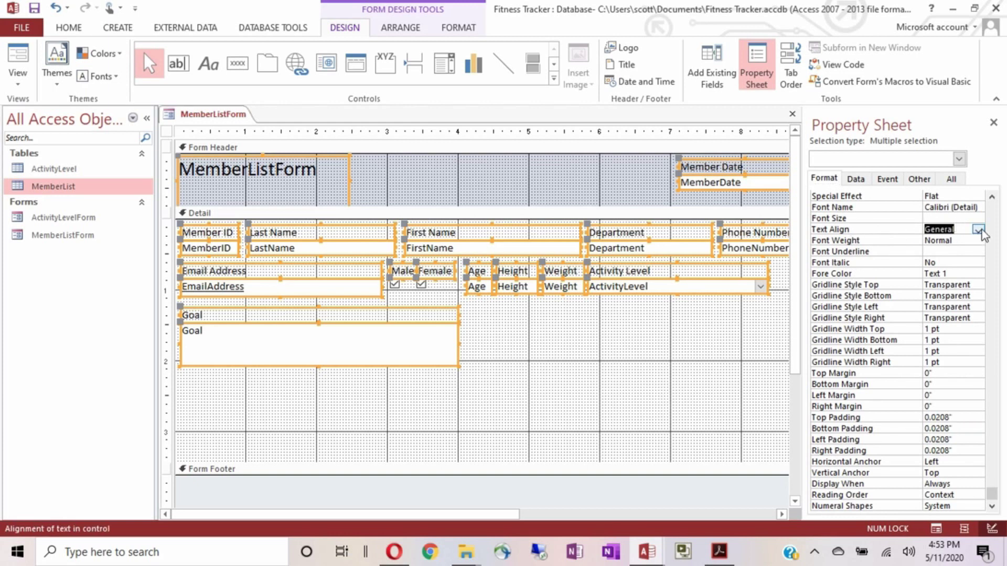
left_click(979, 231)
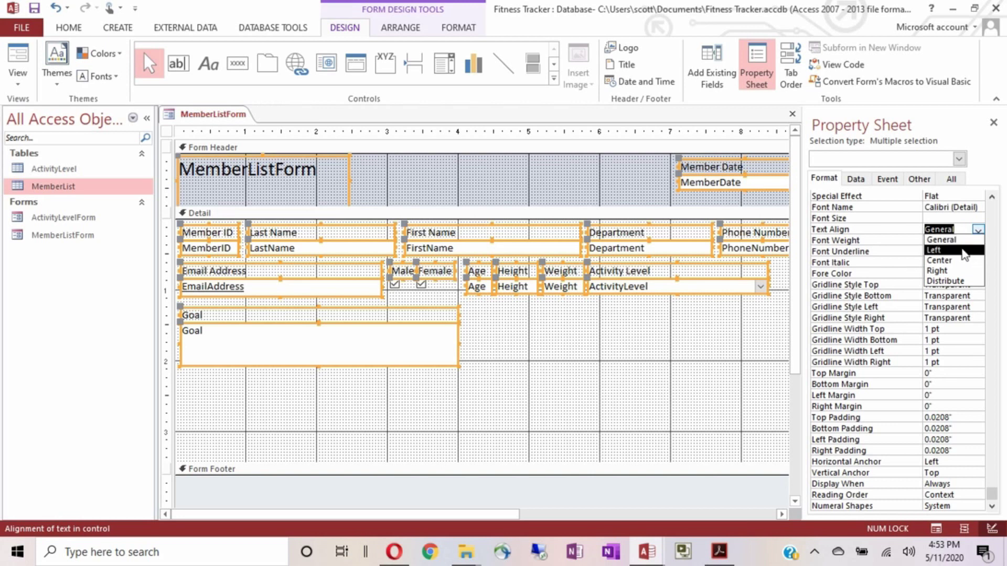
left_click(961, 251)
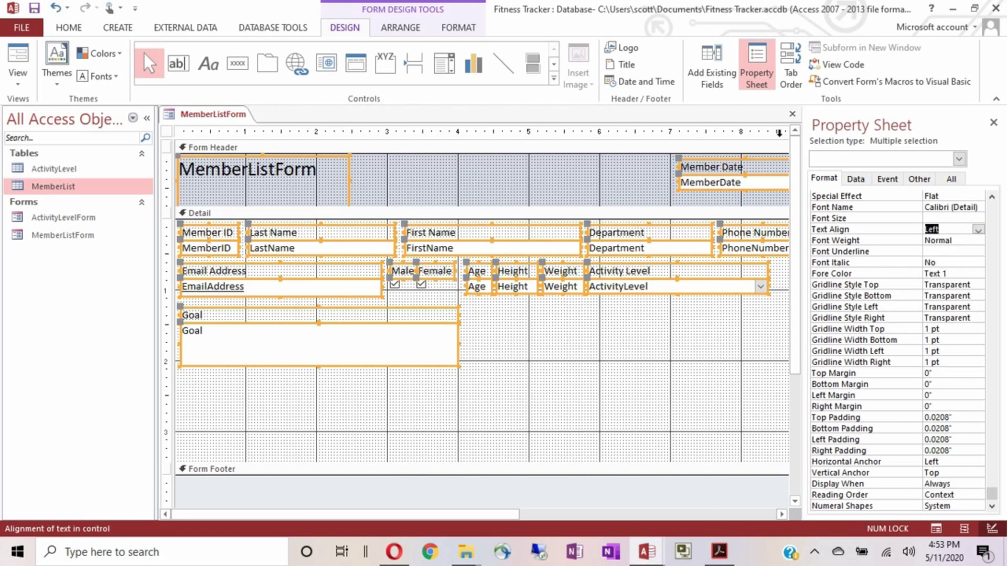
left_click(19, 61)
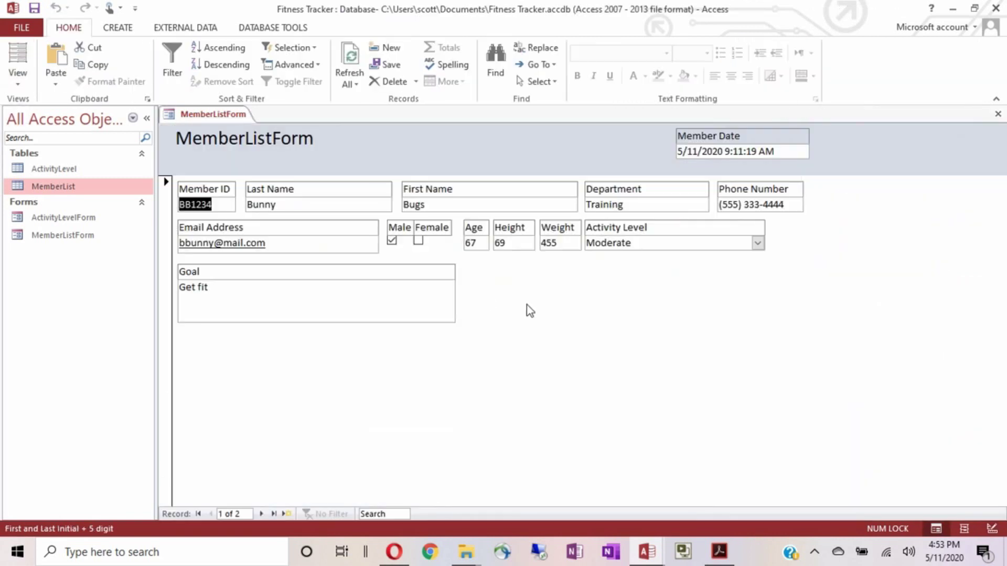